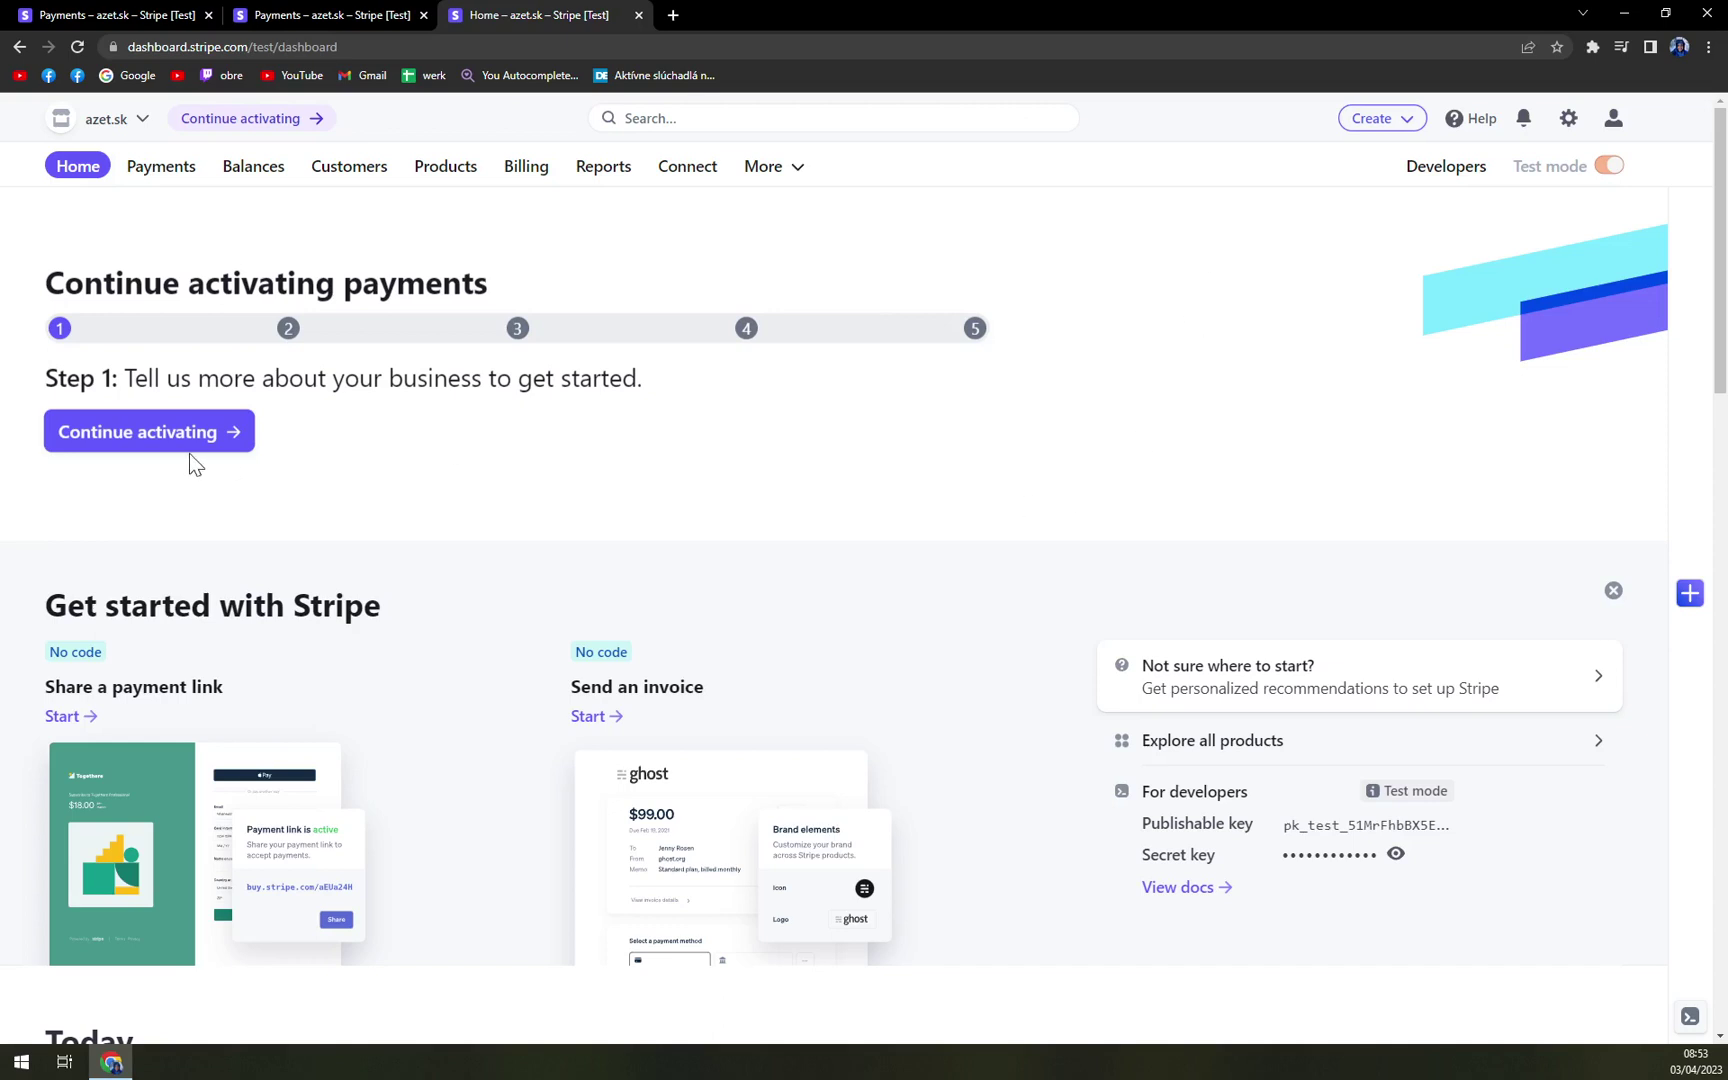
- Resume payment activation, choosing EUR payout currency and Slovakia as the bank country
click(120, 440)
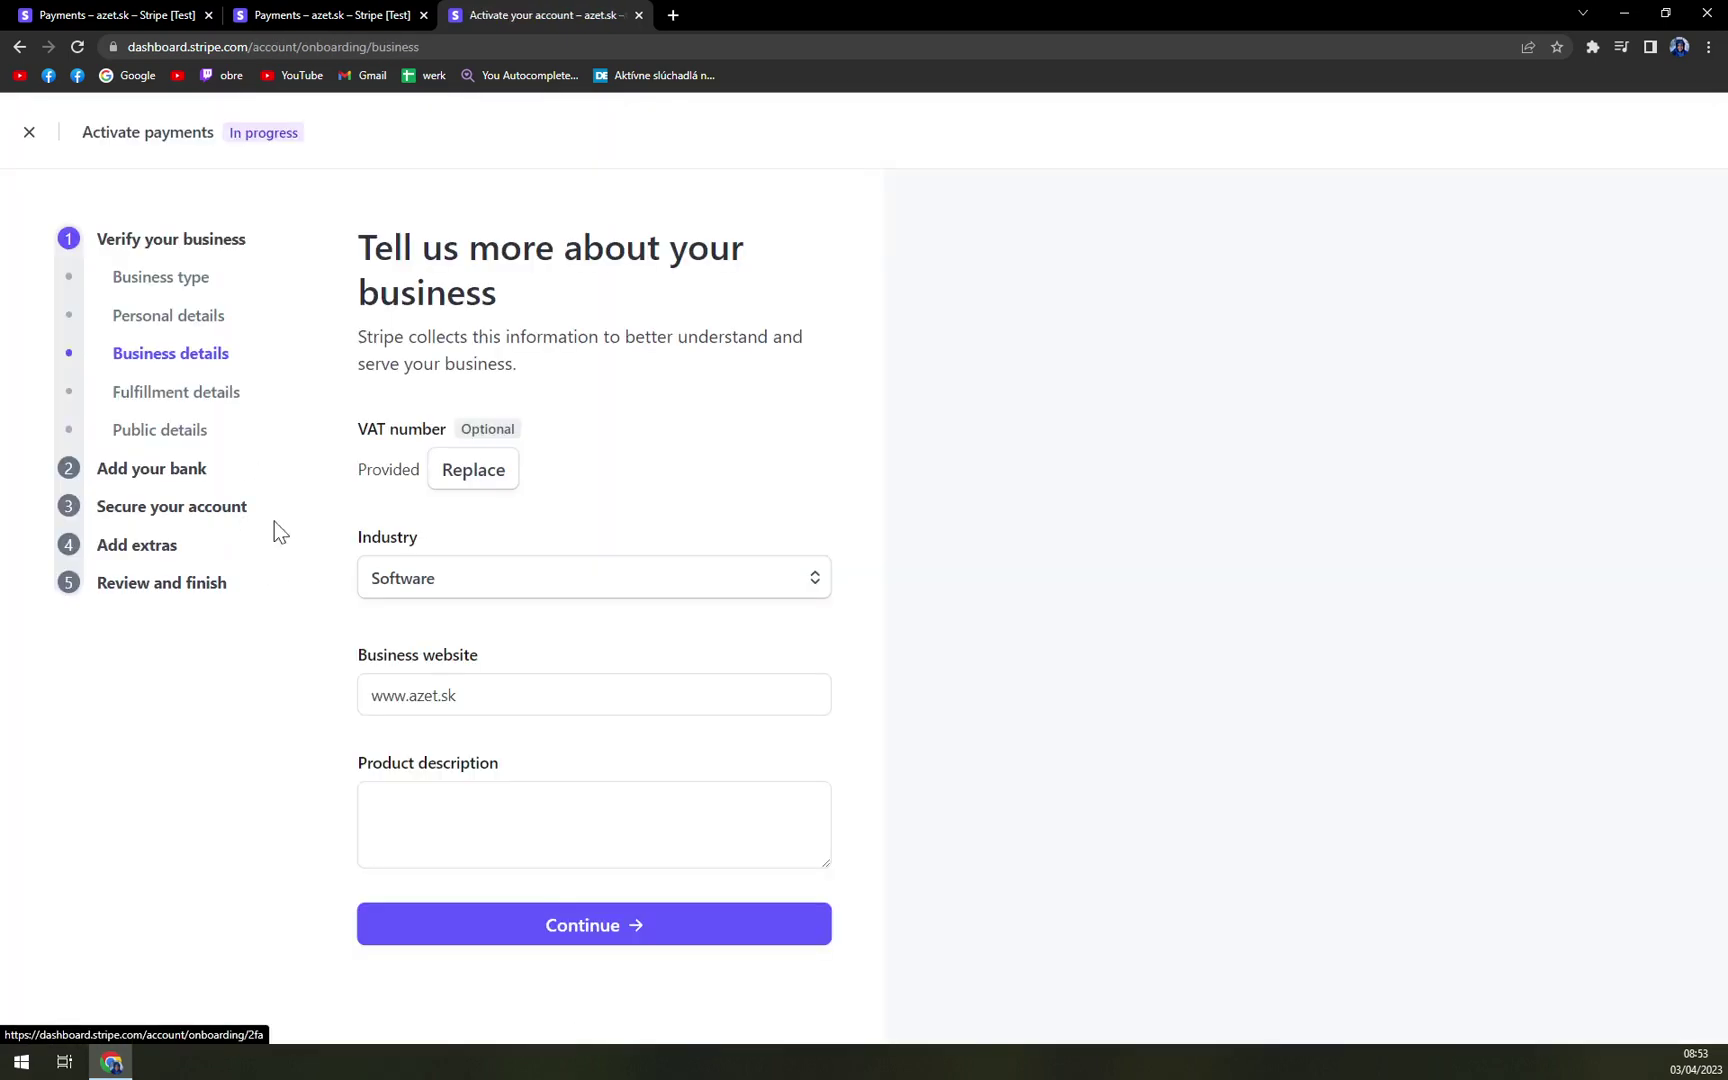
click(153, 478)
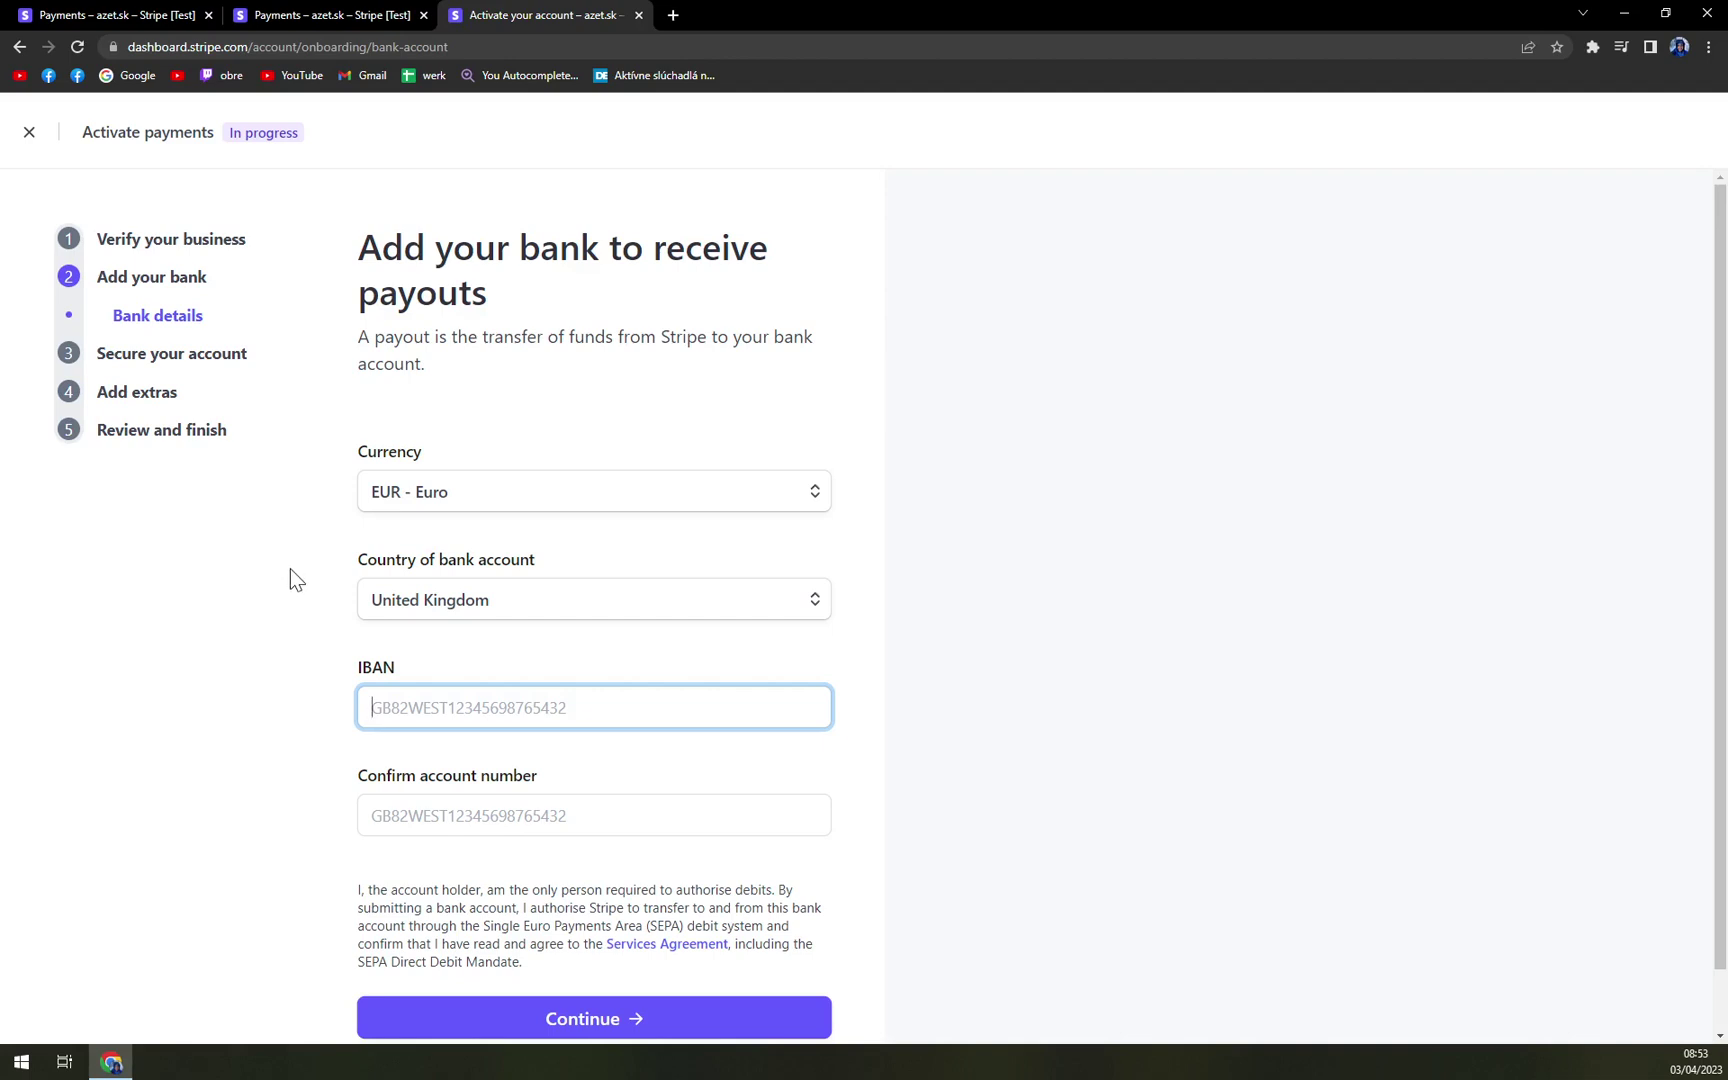
click(452, 508)
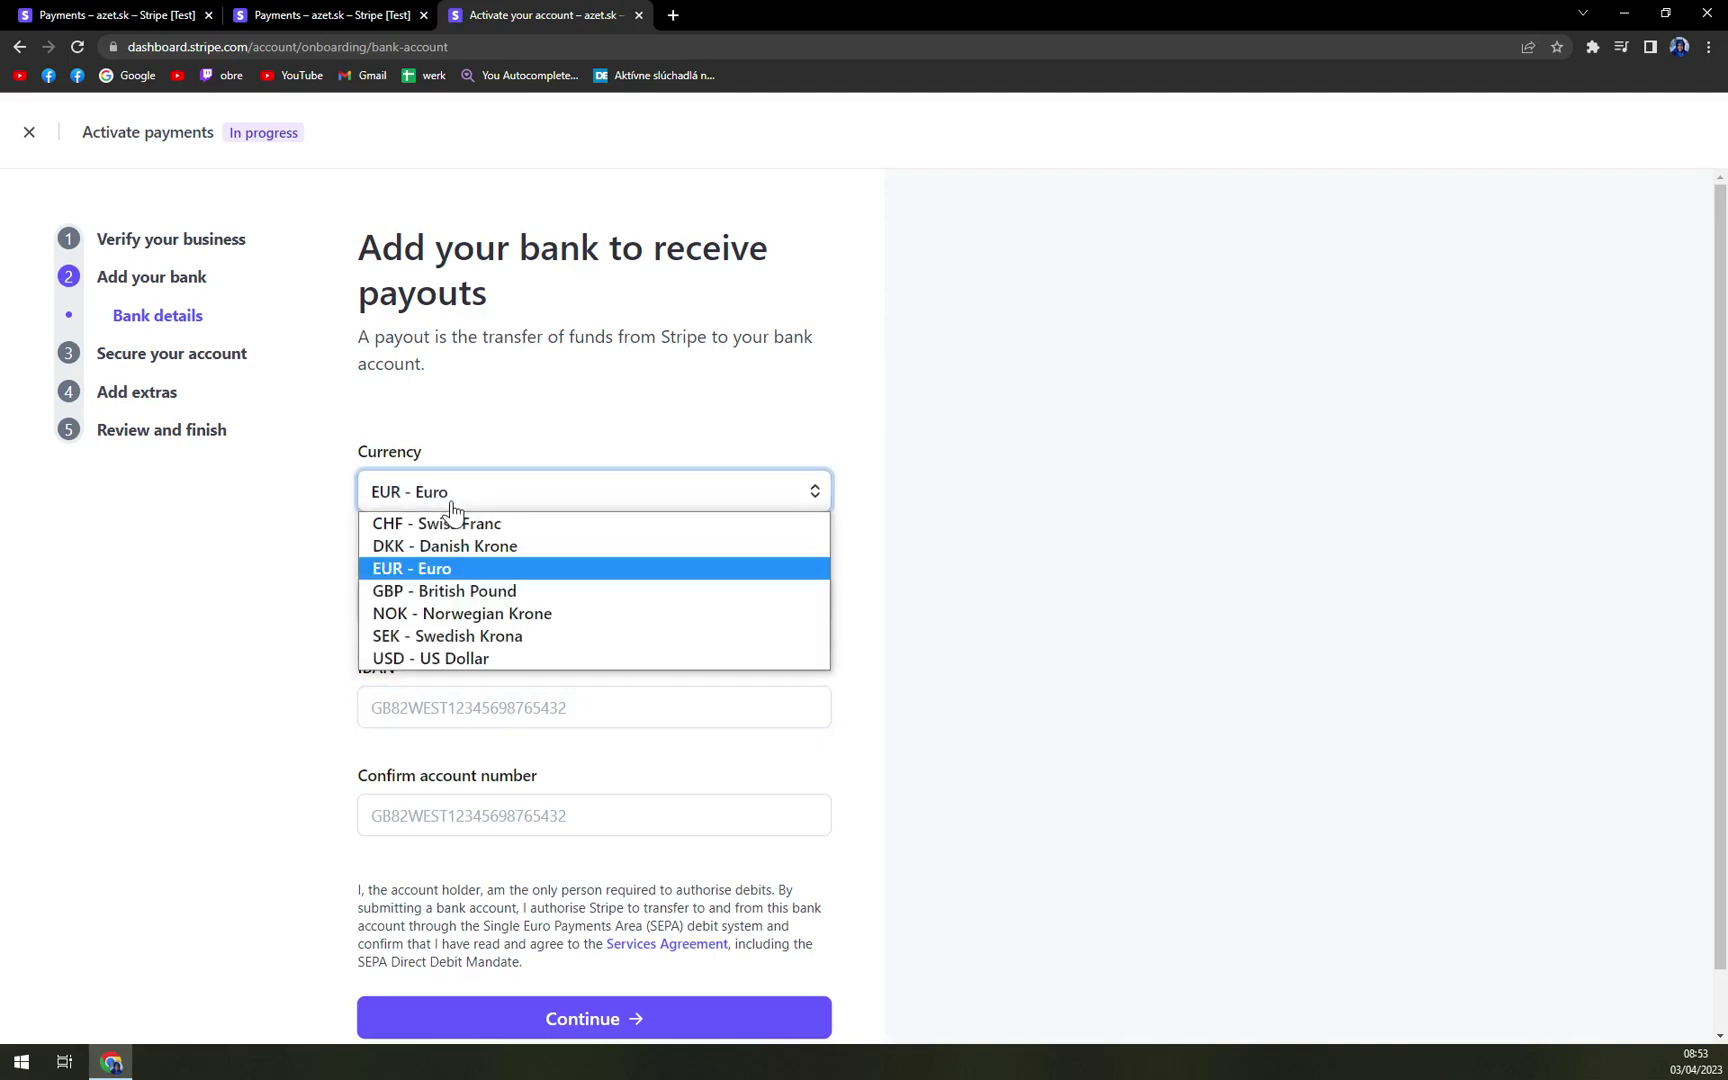
click(340, 656)
click(424, 602)
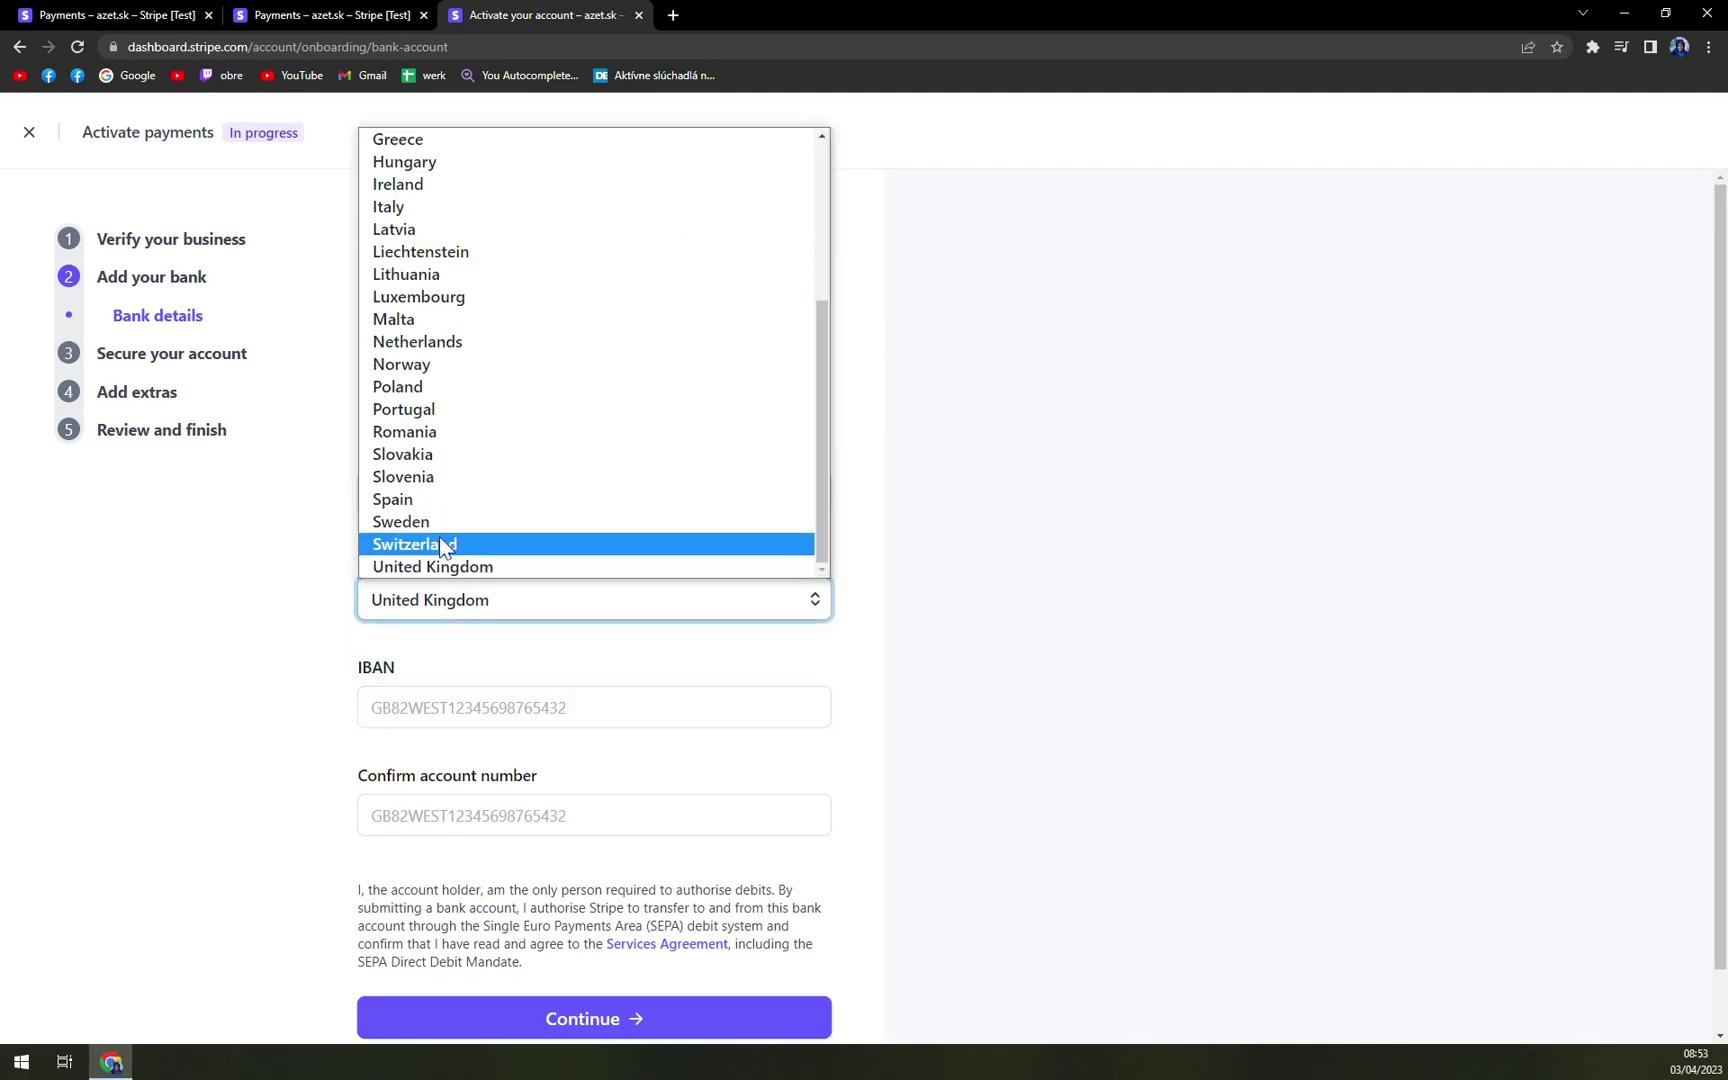
click(415, 455)
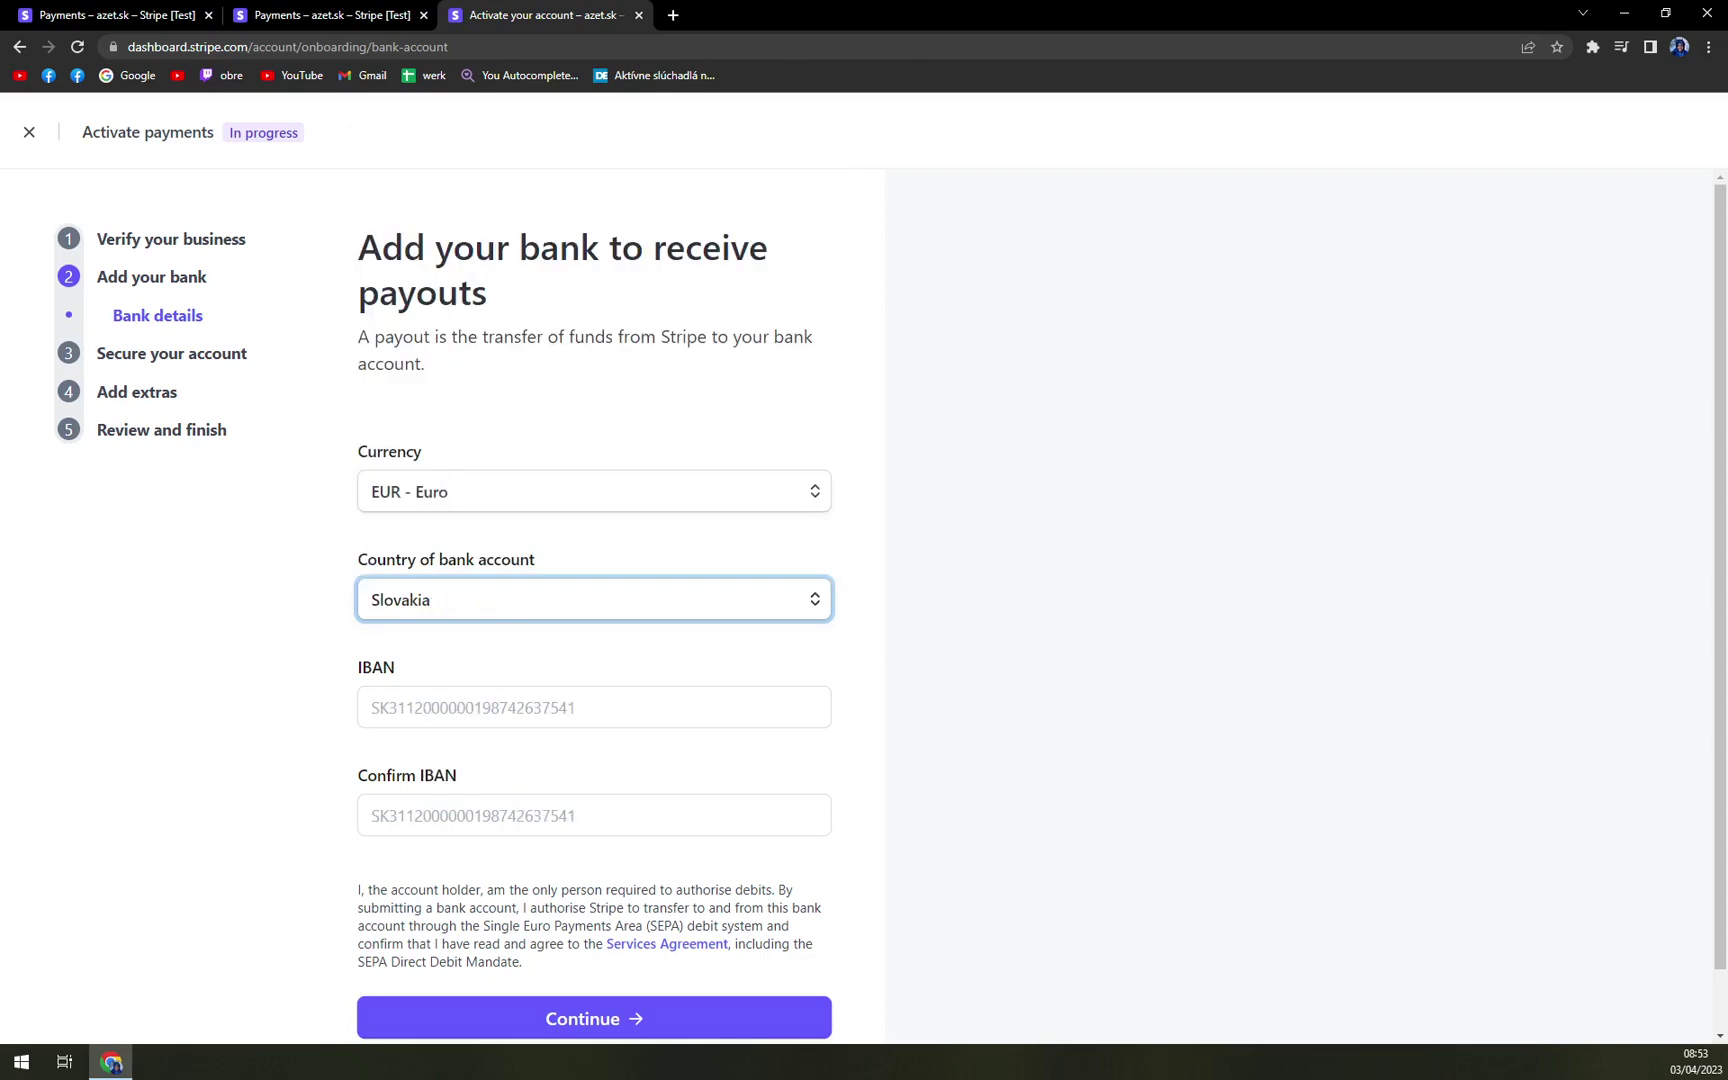
- Look over the bank details form, then abandon activation without saving
scroll(305, 724, down, 1)
scroll(305, 724, up, 1)
scroll(397, 717, down, 1)
click(400, 645)
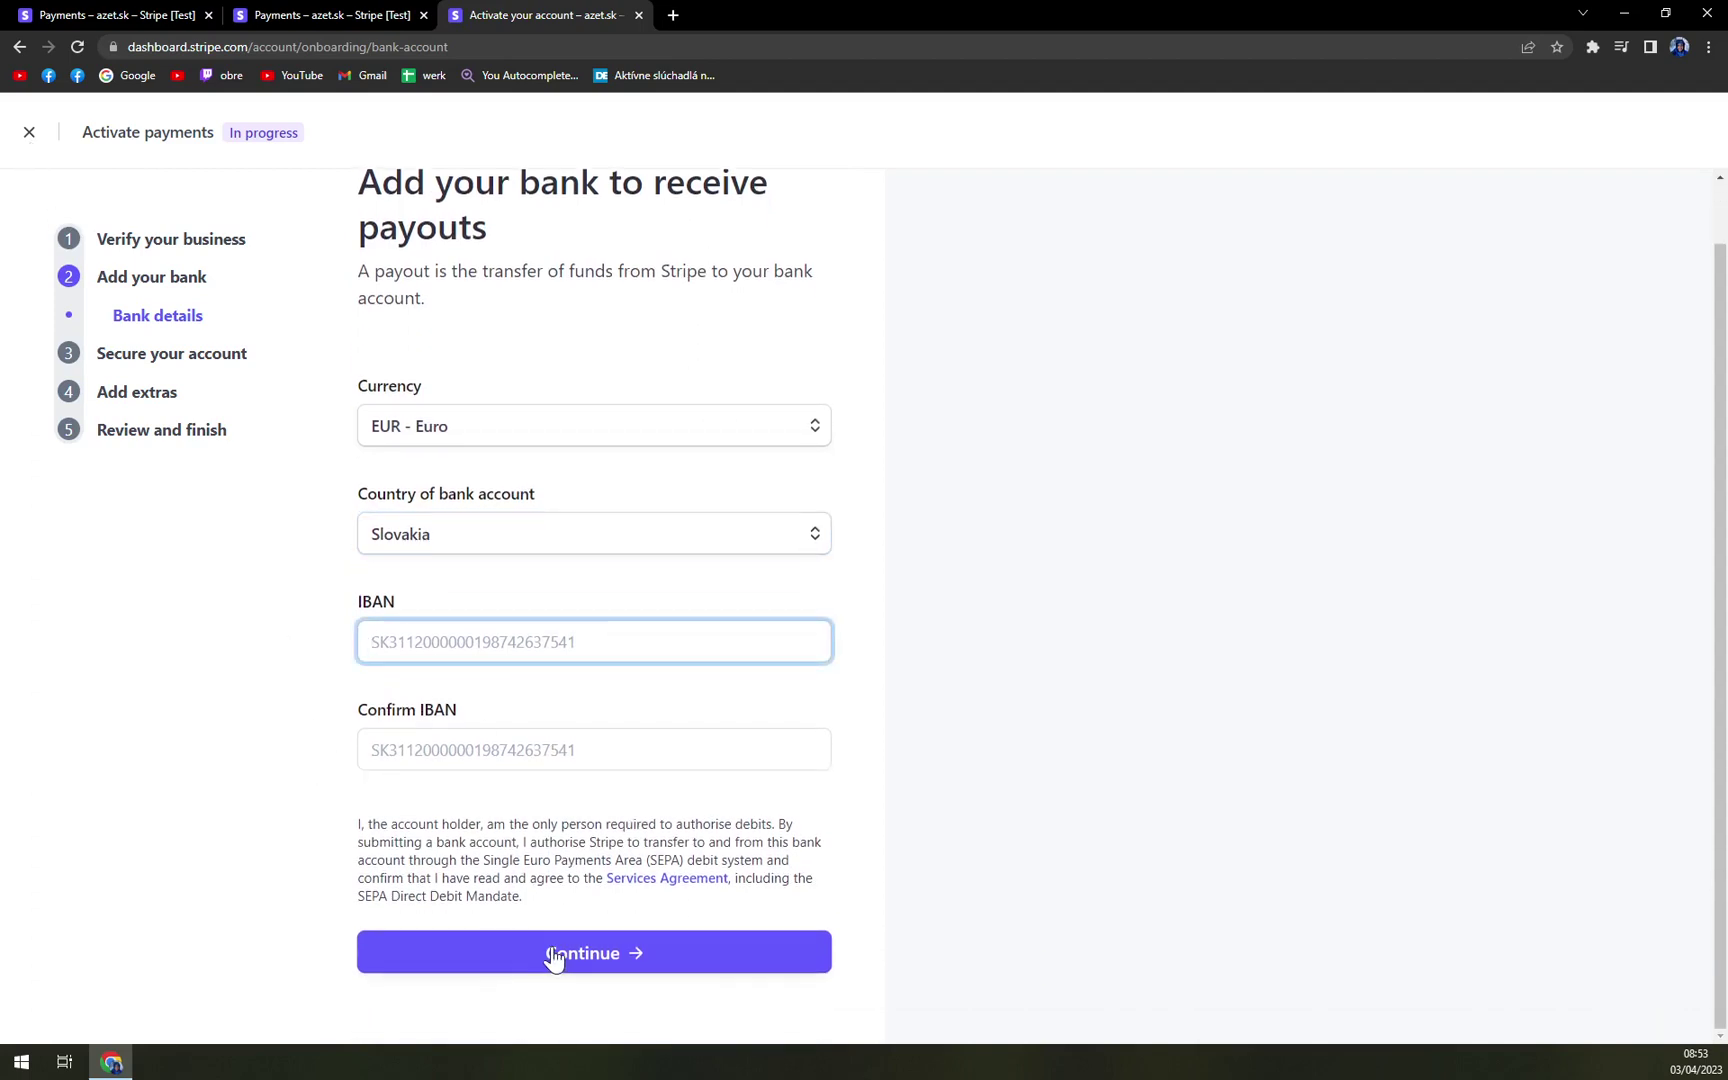
click(29, 134)
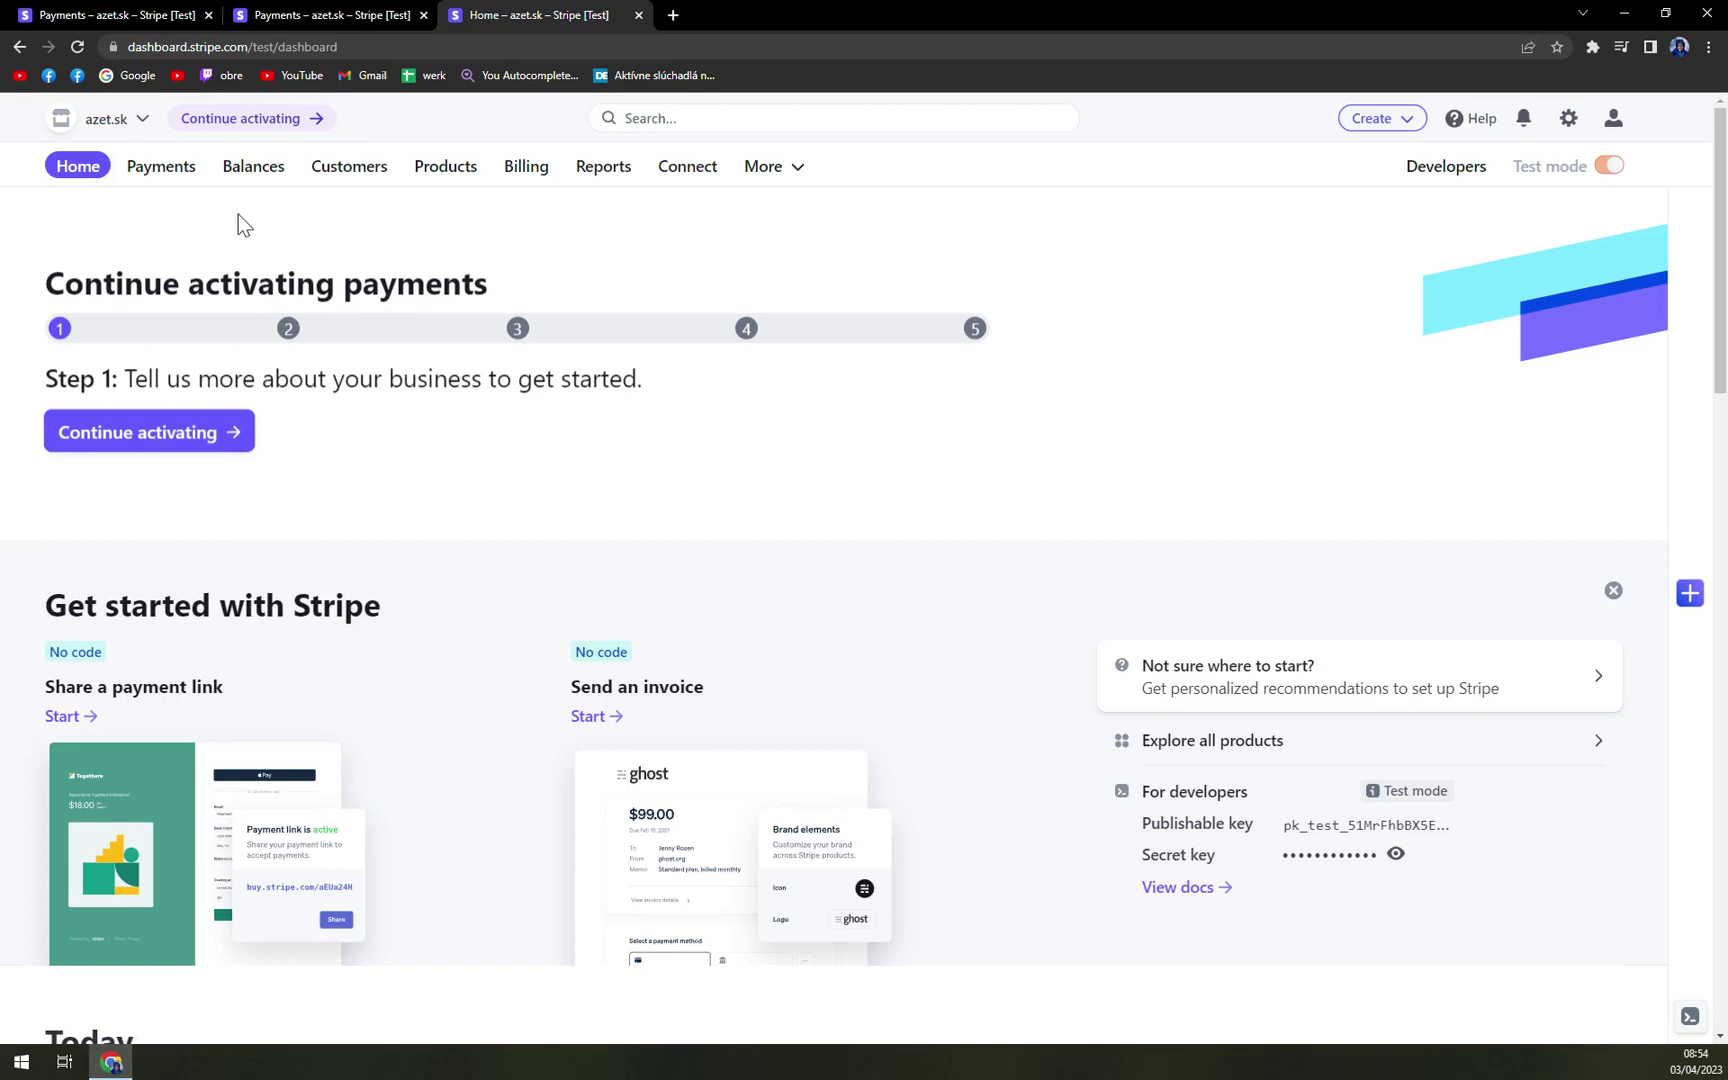
- Open the Payments overview and scroll through its cards
click(155, 172)
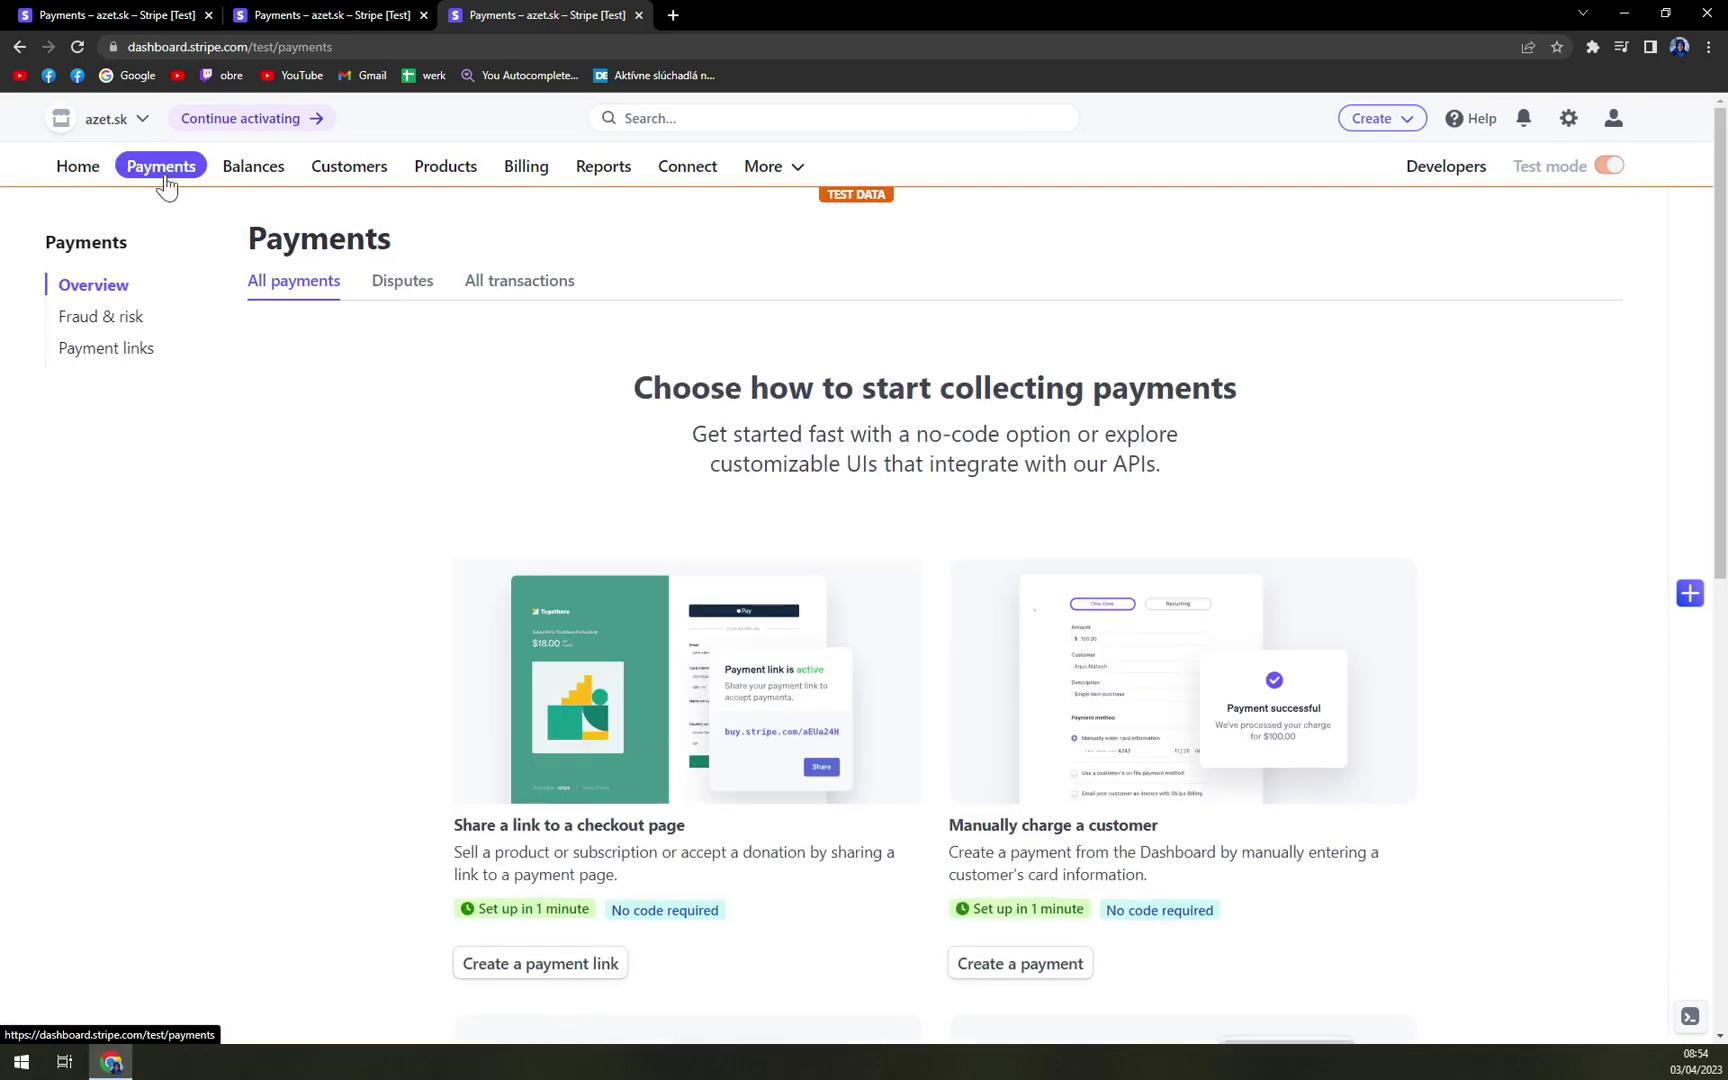
scroll(280, 463, down, 3)
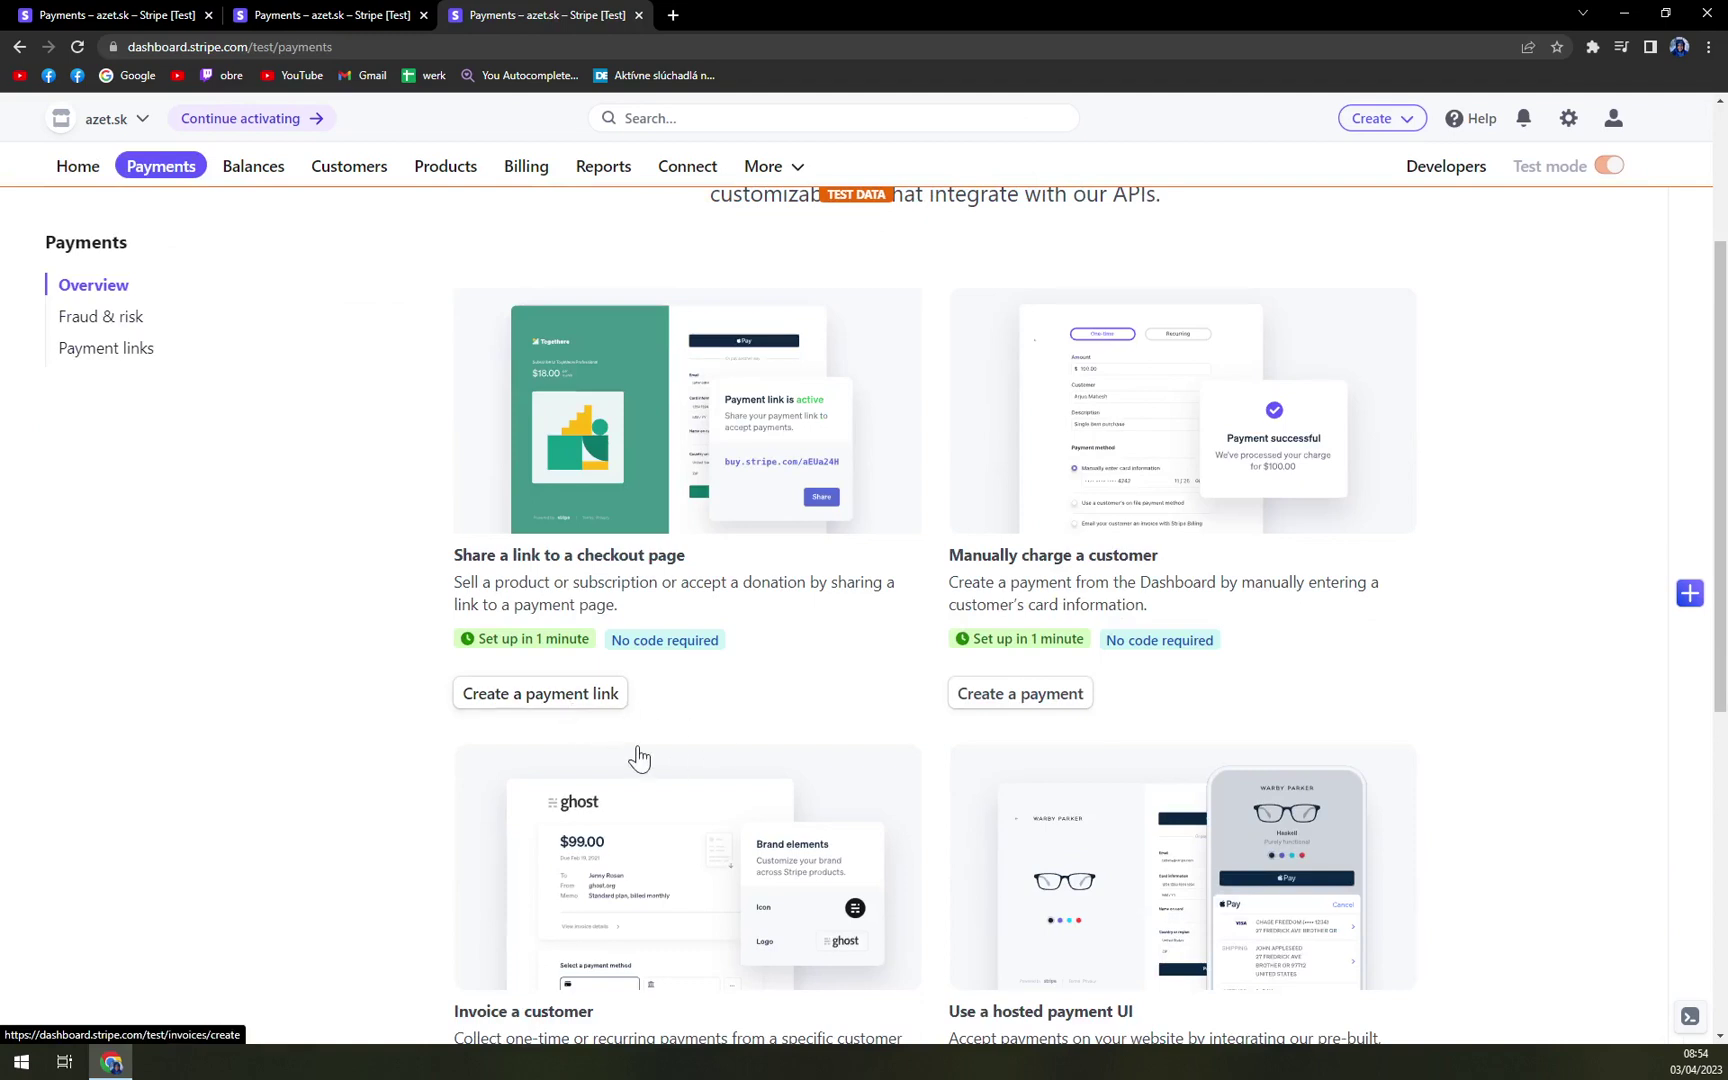
scroll(977, 659, down, 2)
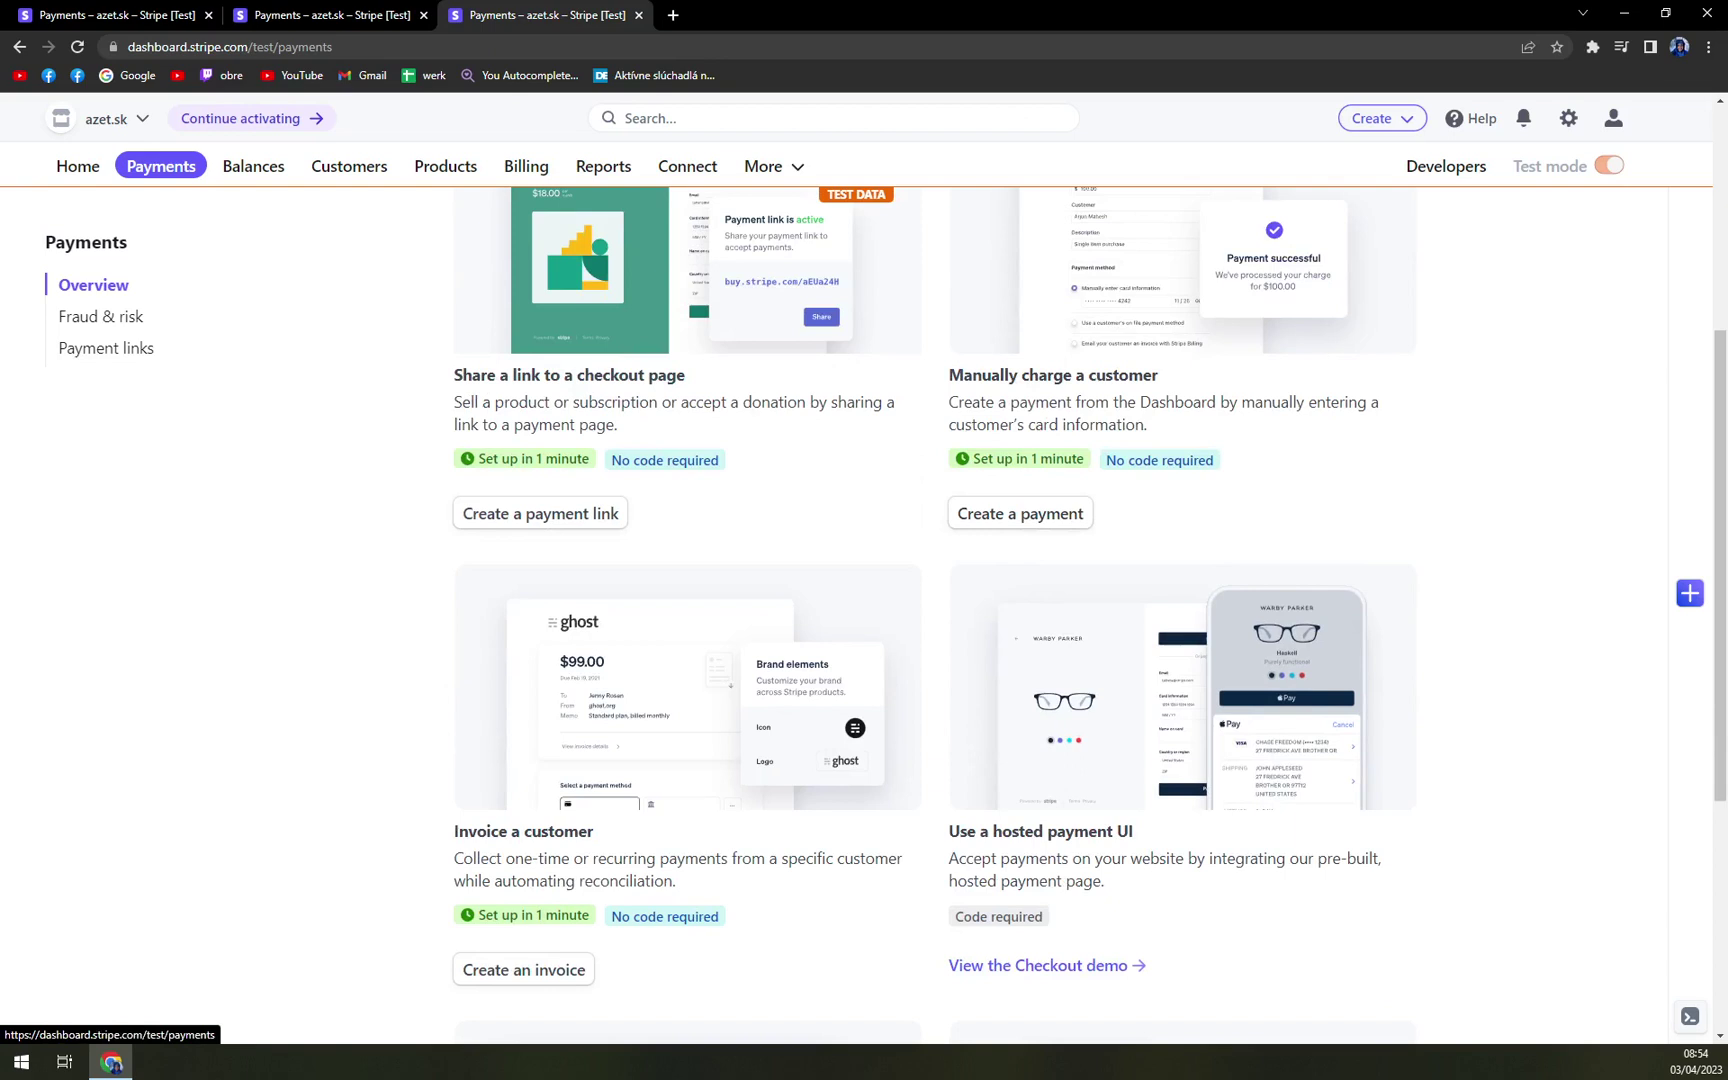
scroll(1015, 400, up, 1)
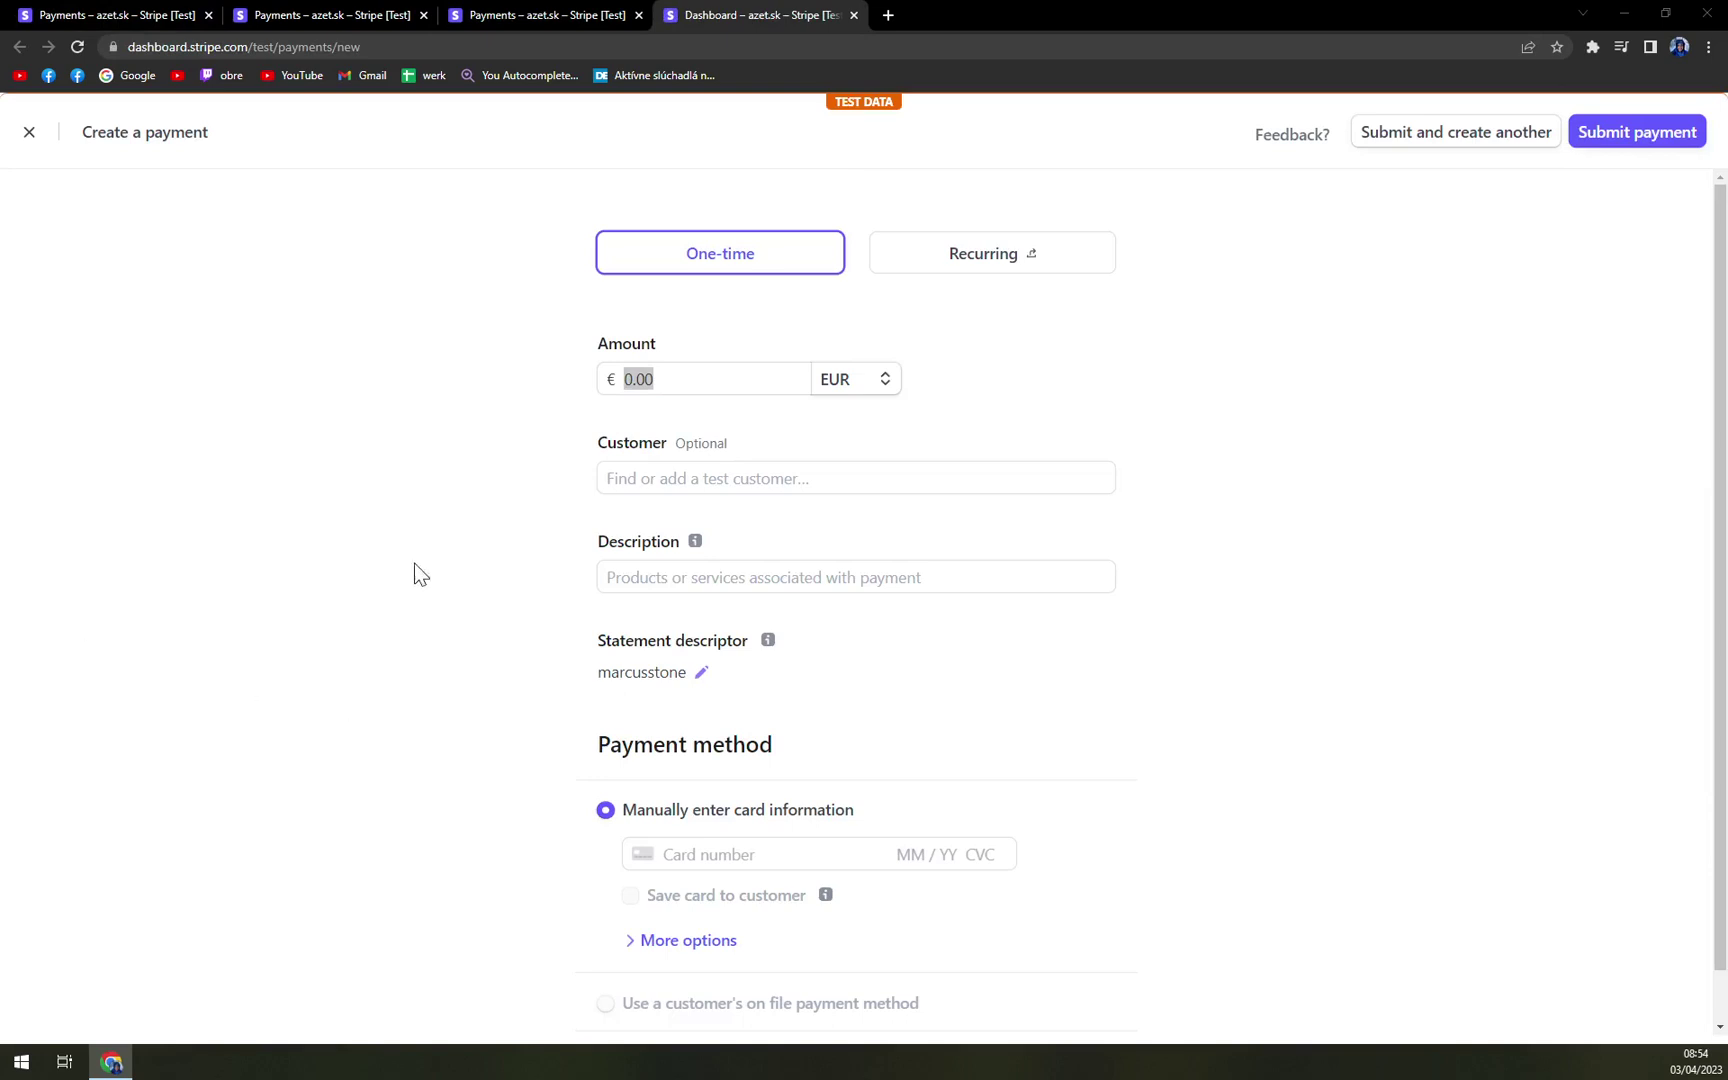
click(420, 515)
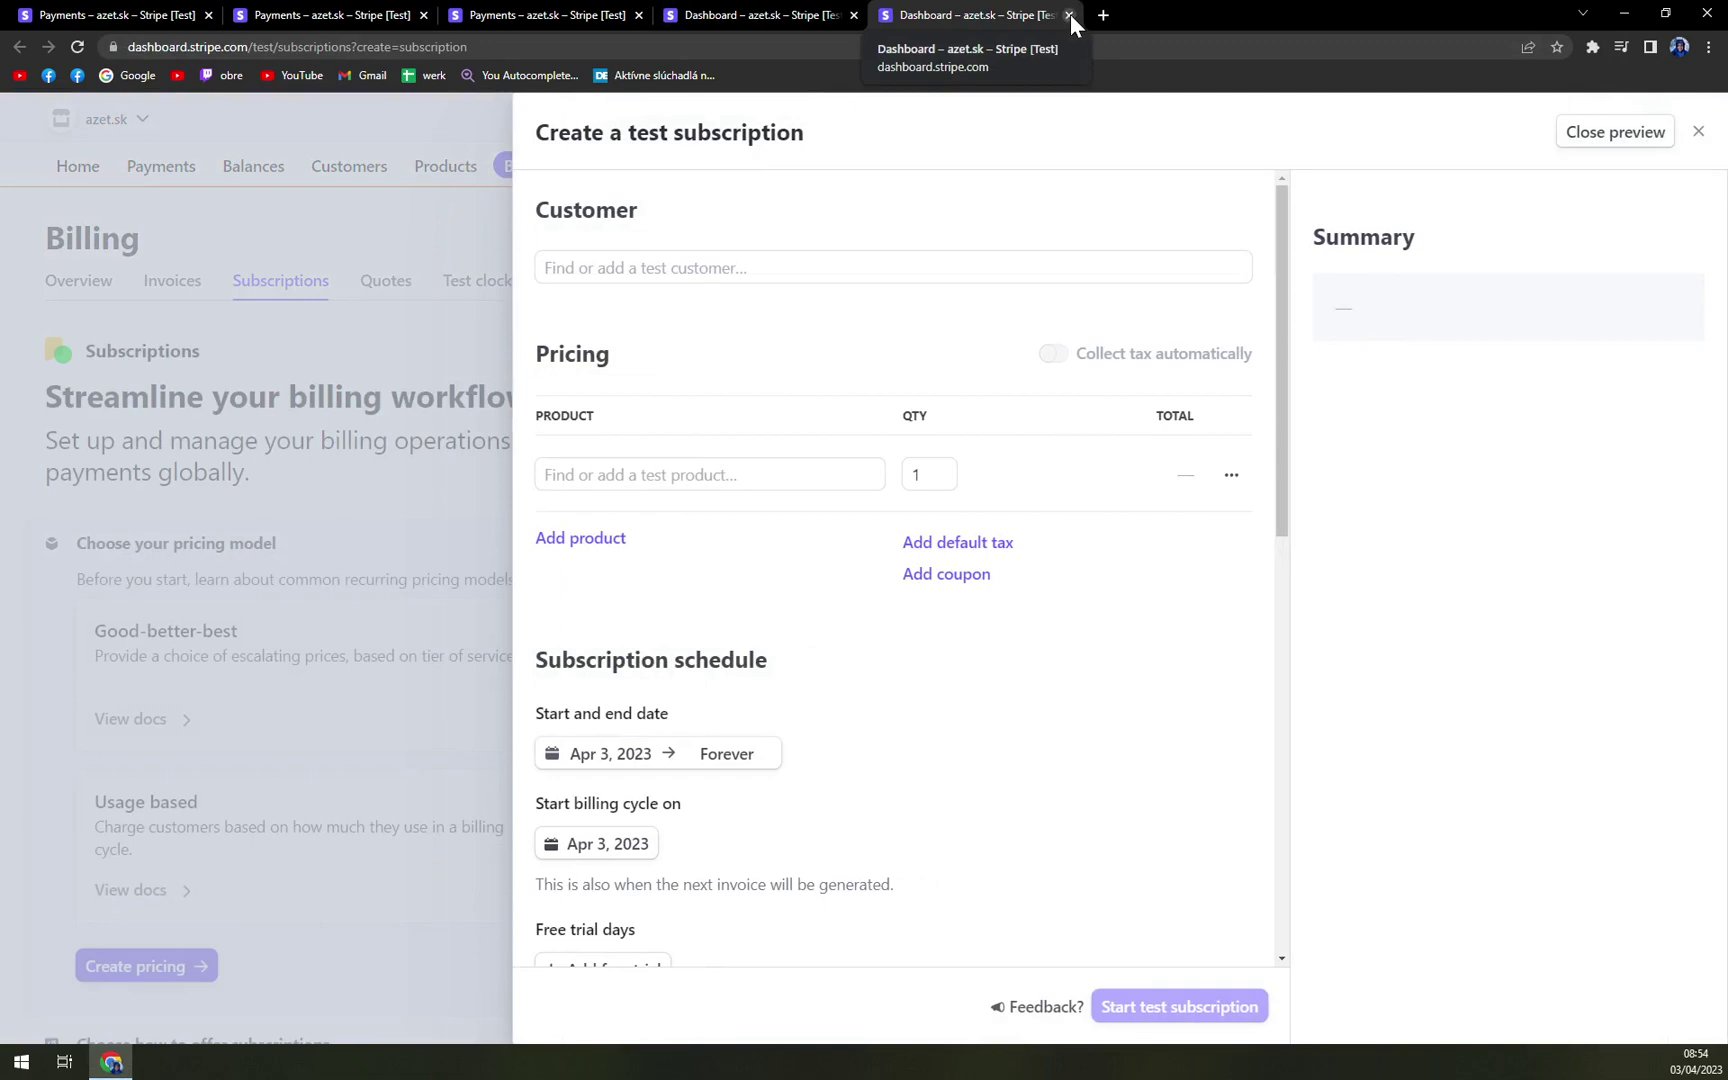
click(700, 267)
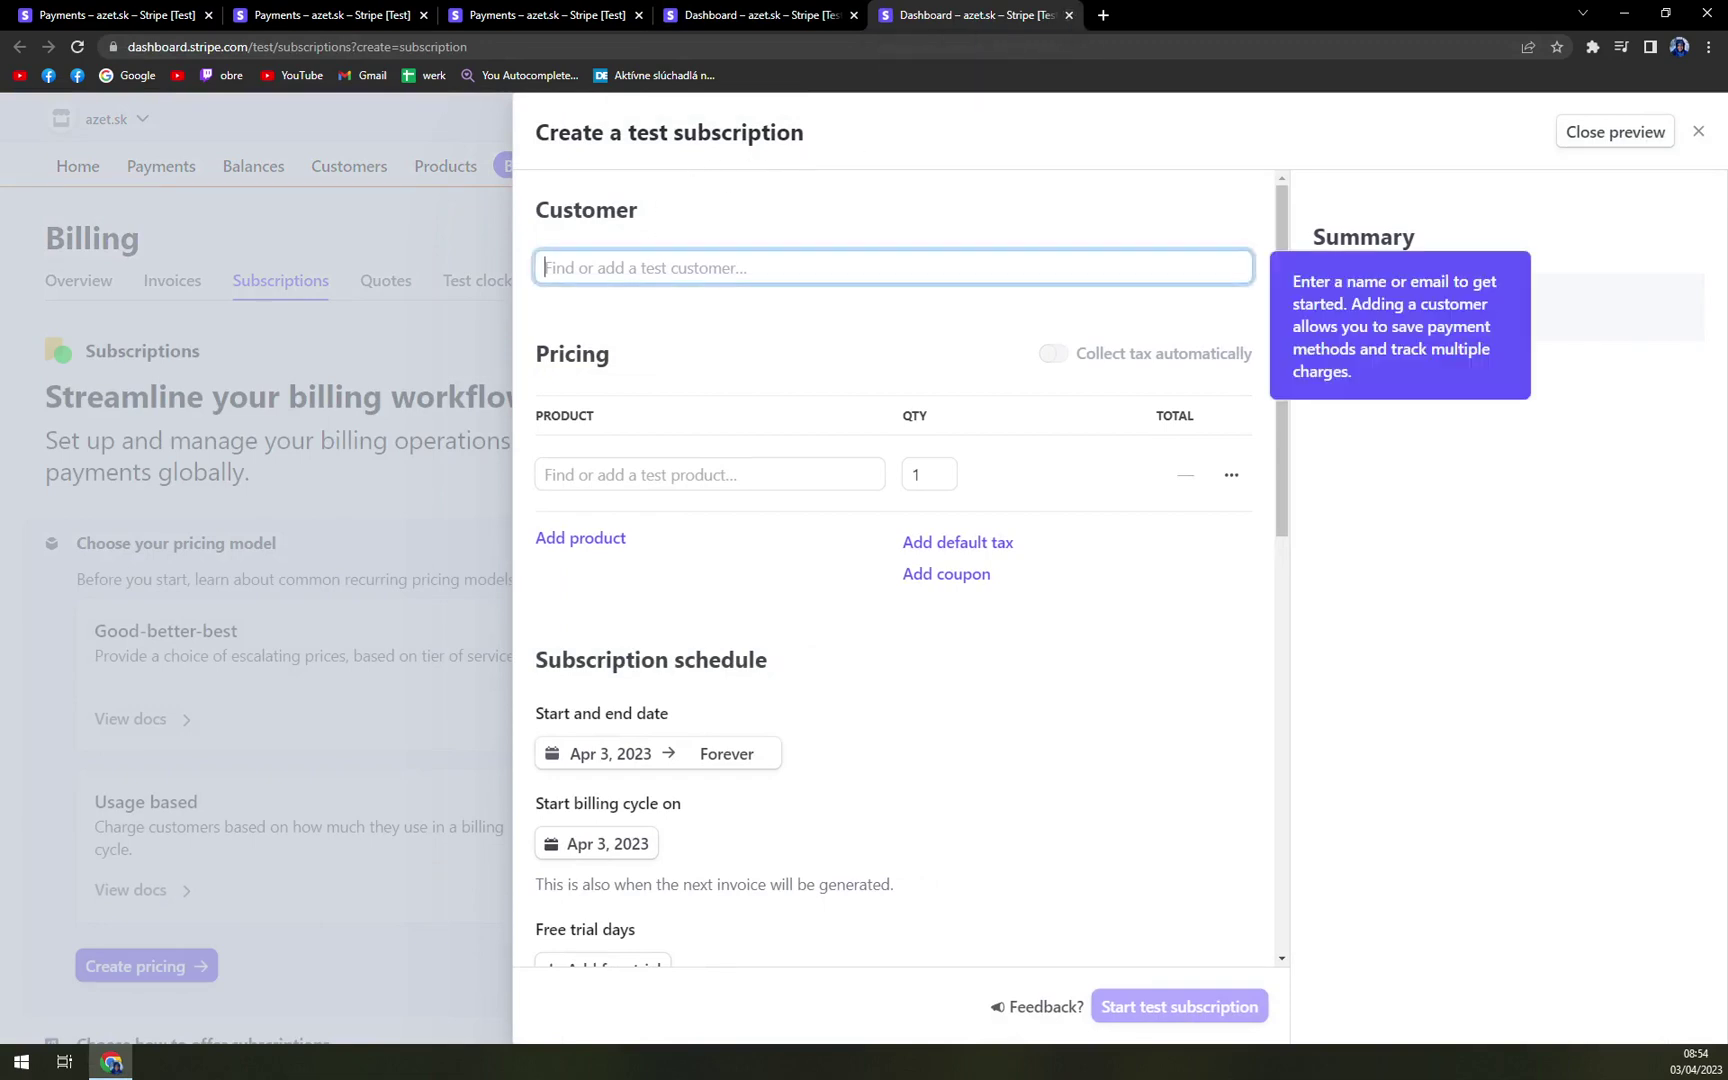
click(1067, 15)
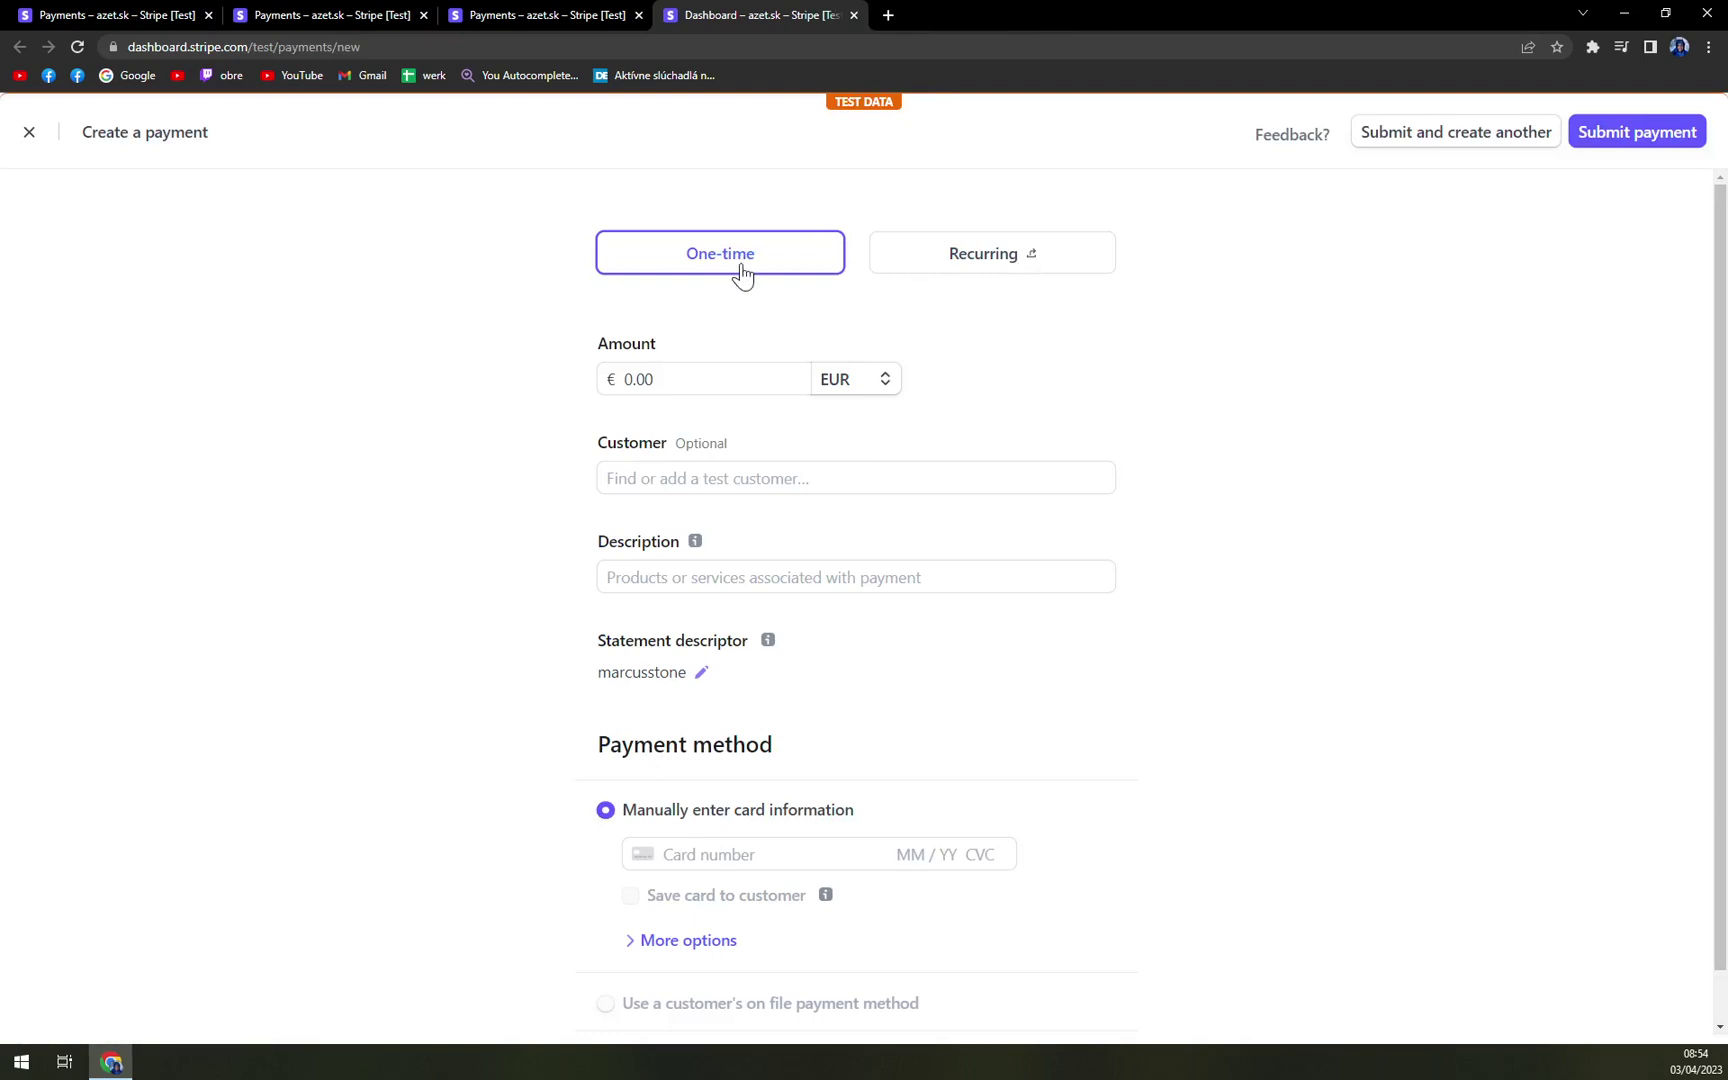
- Set the payment amount to 20.00, keep EUR as the currency, and start adding a customer
key(Tab)
key(Tab)
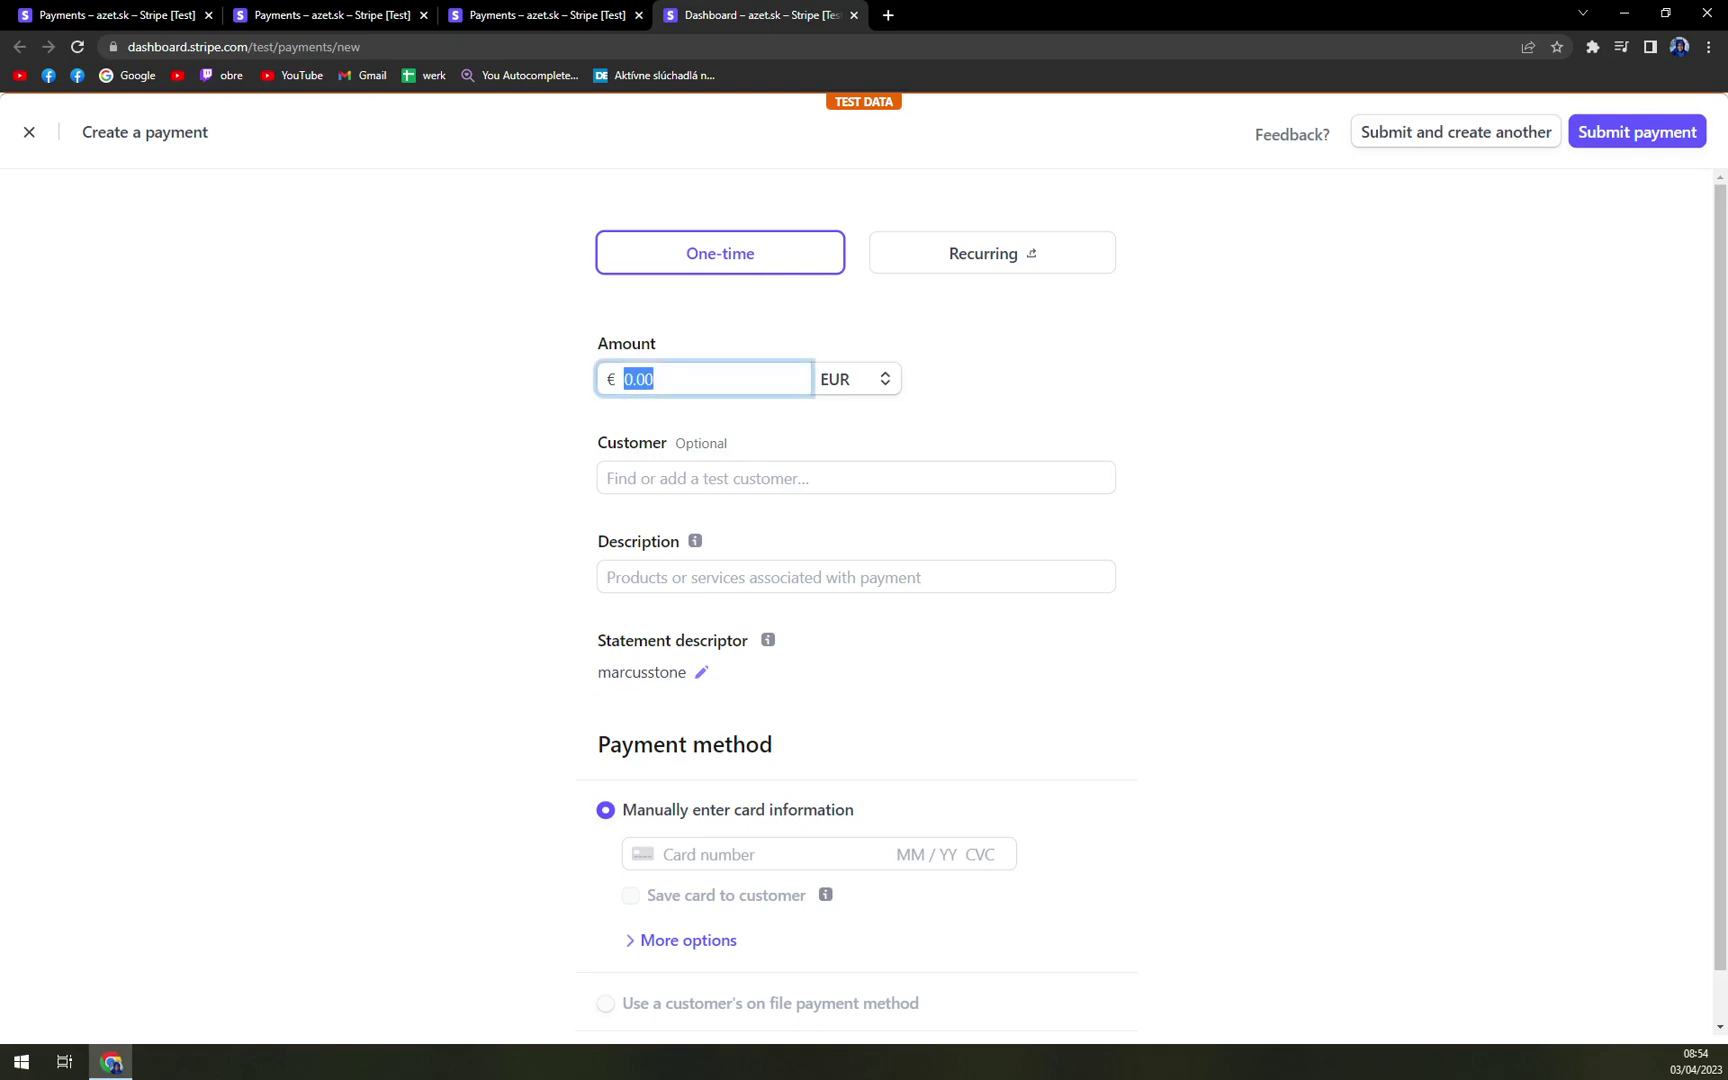
text(20)
click(885, 382)
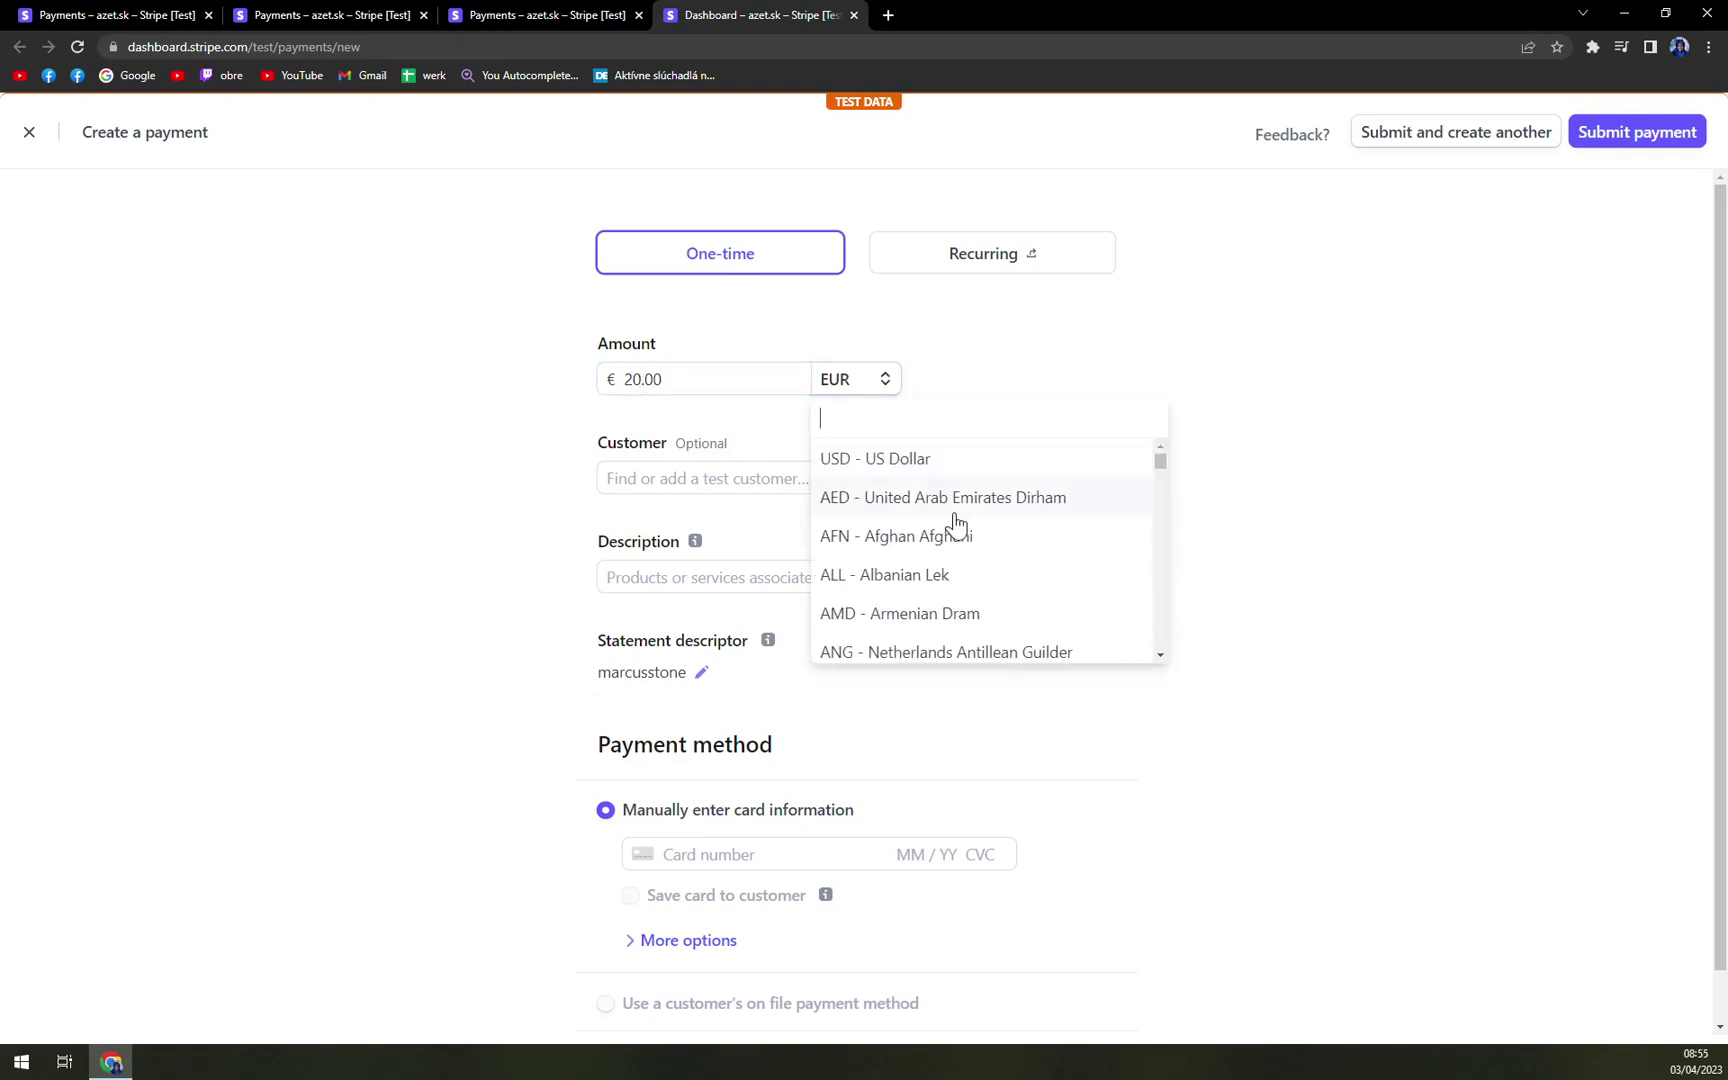
scroll(955, 535, down, 2)
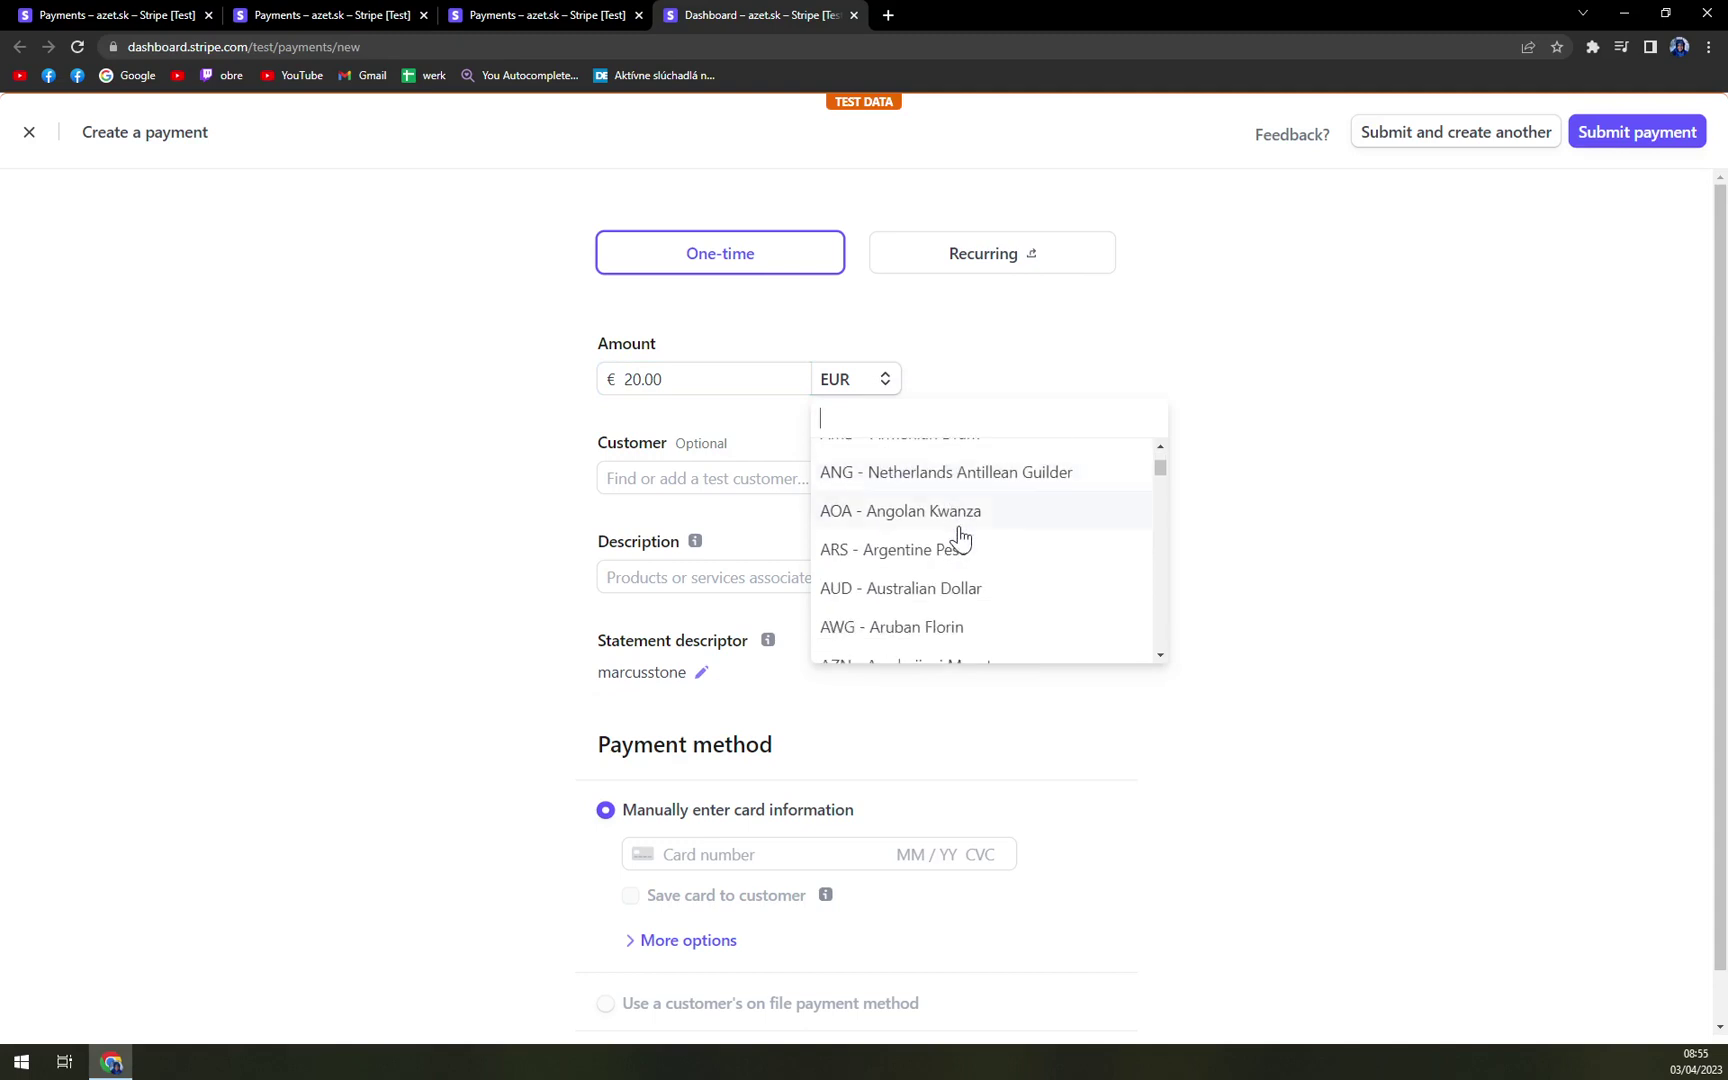
scroll(965, 537, down, 3)
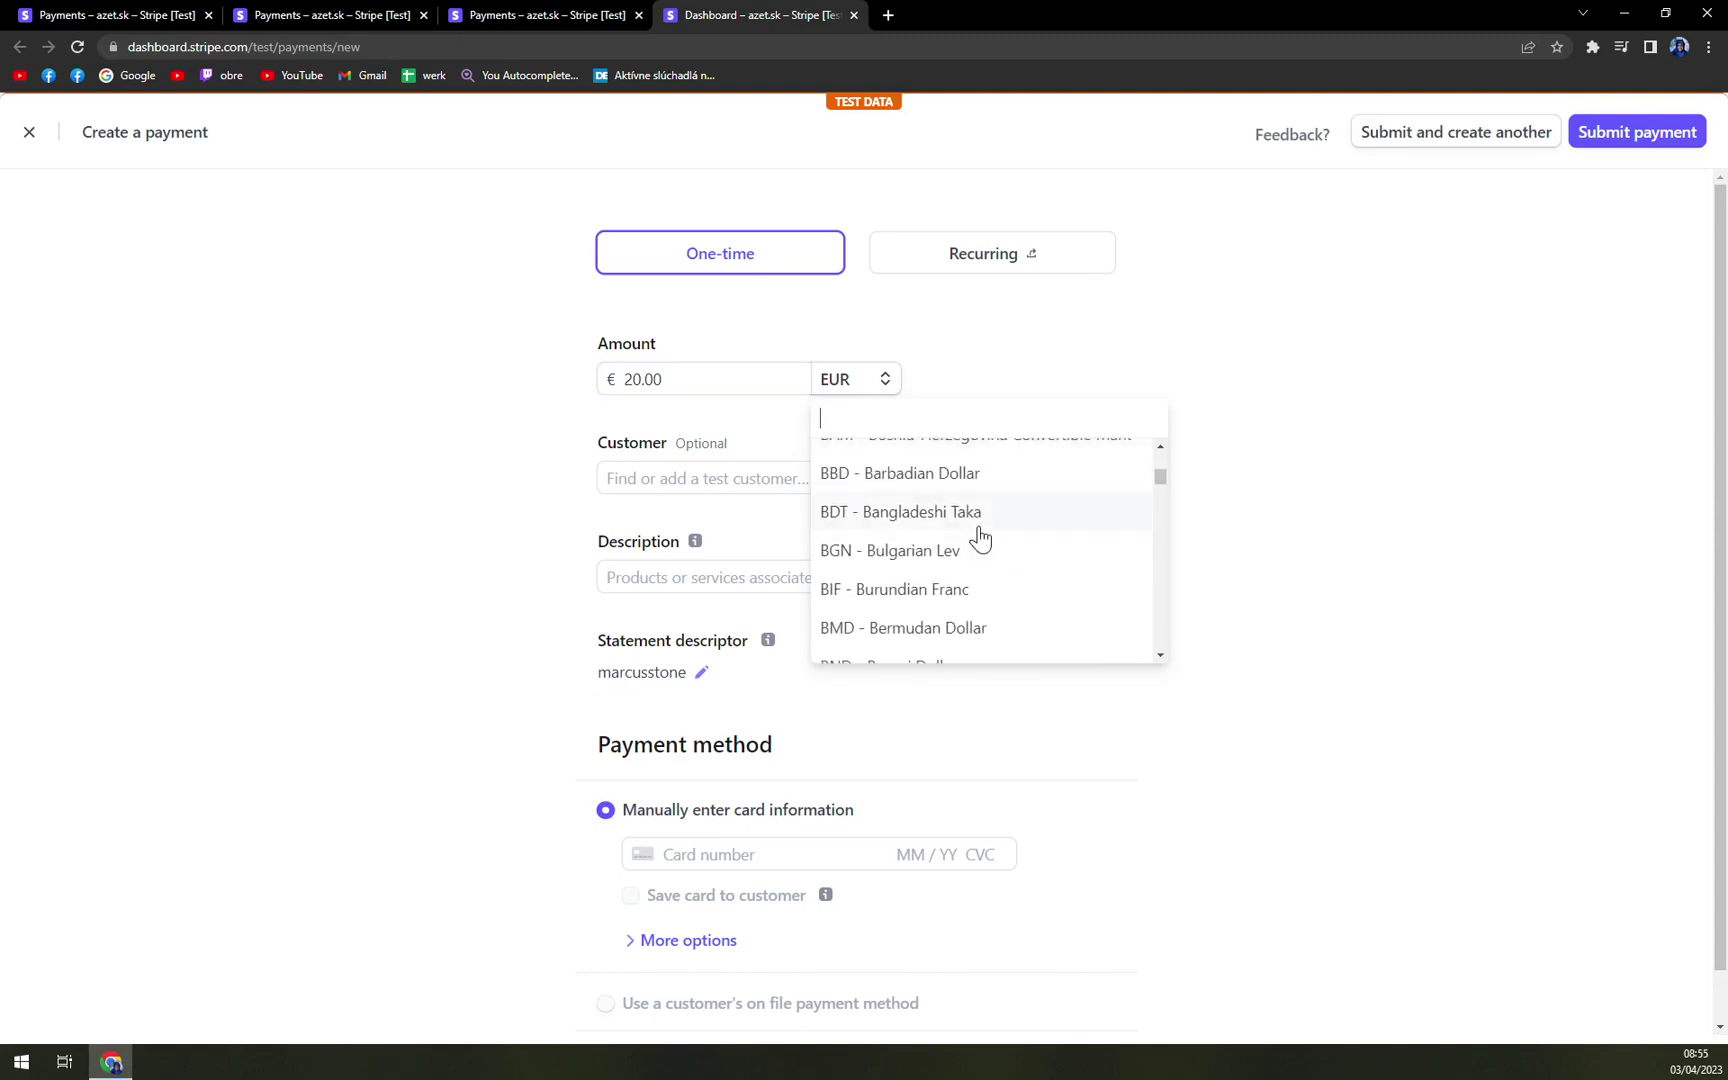
scroll(980, 540, up, 2)
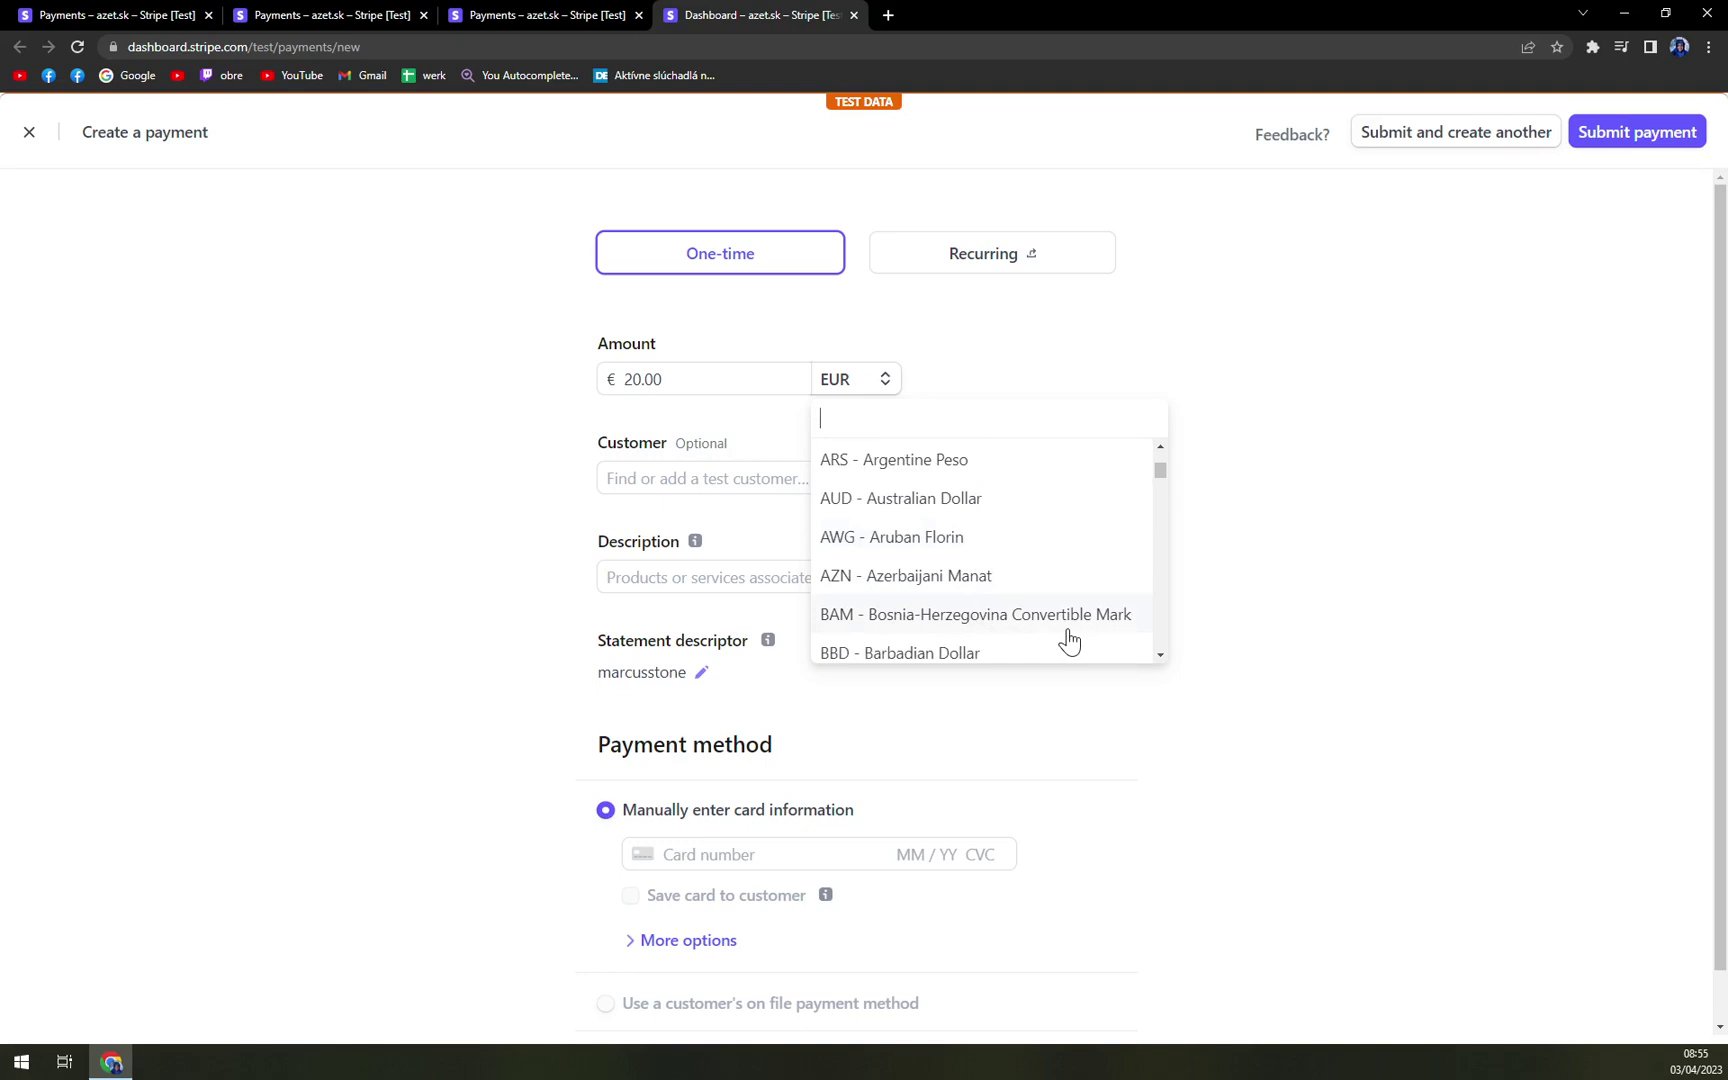
scroll(1070, 632, down, 2)
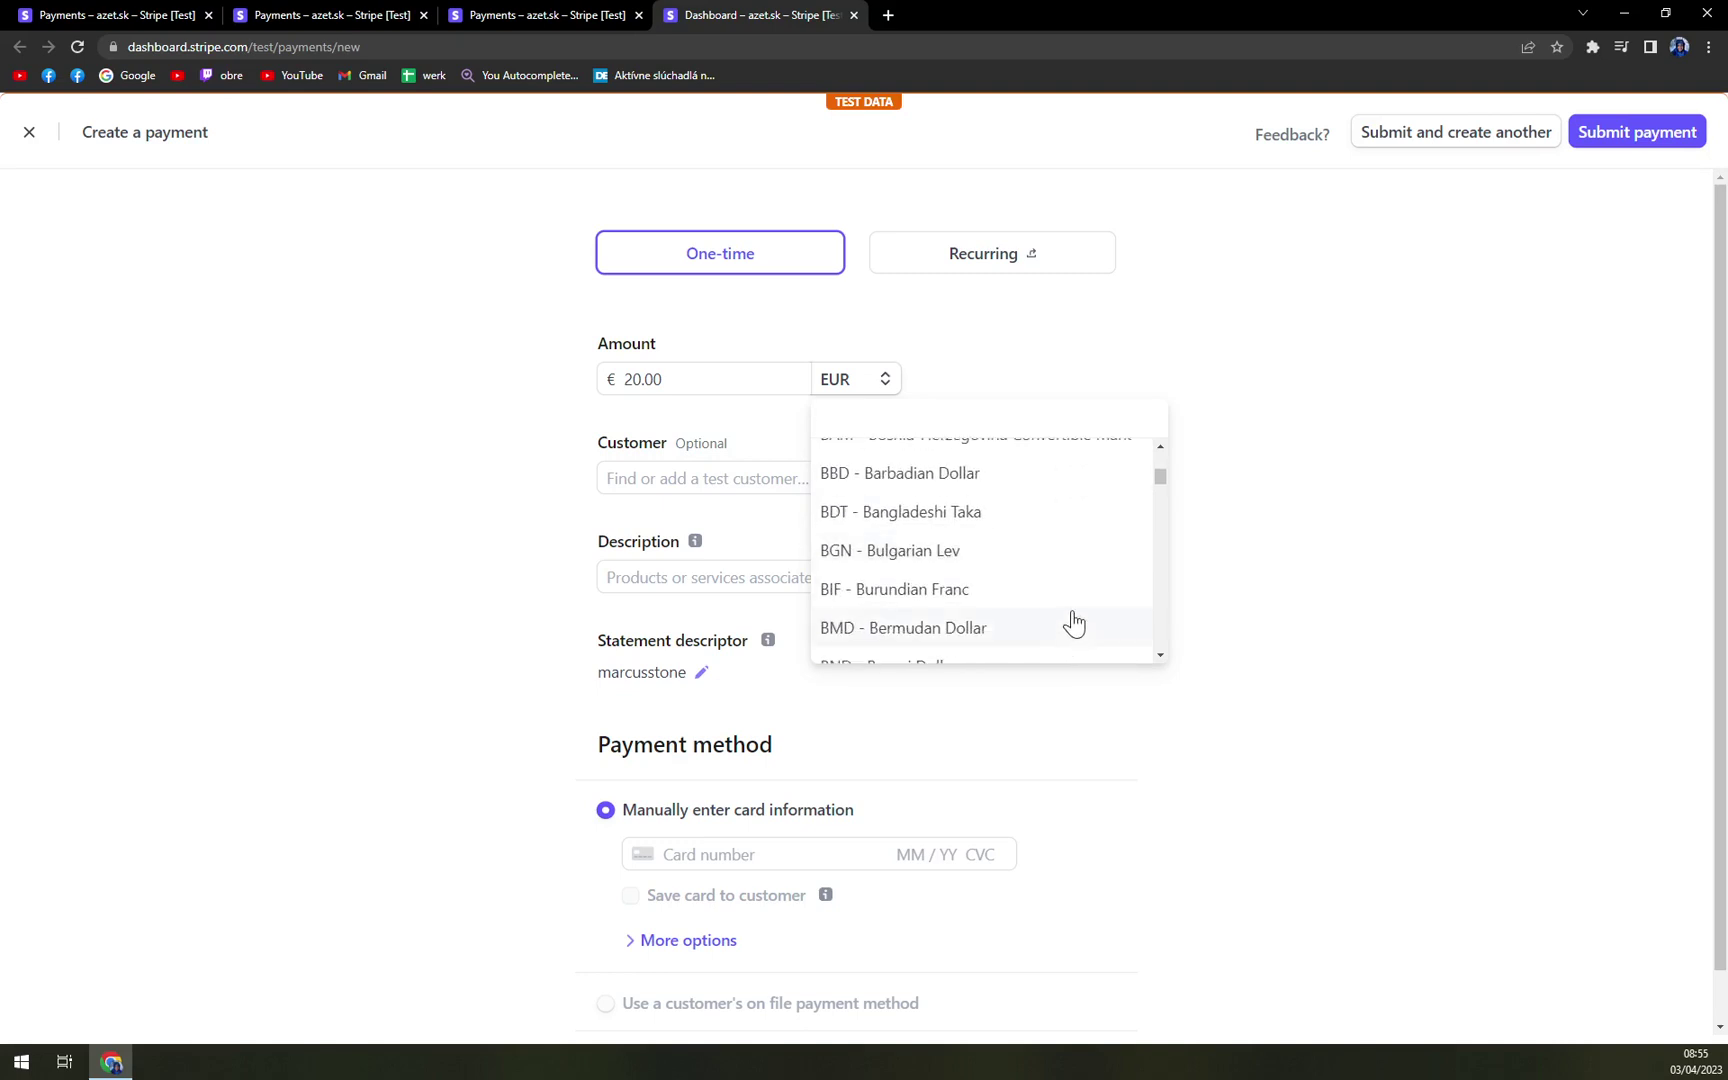
scroll(1073, 625, down, 2)
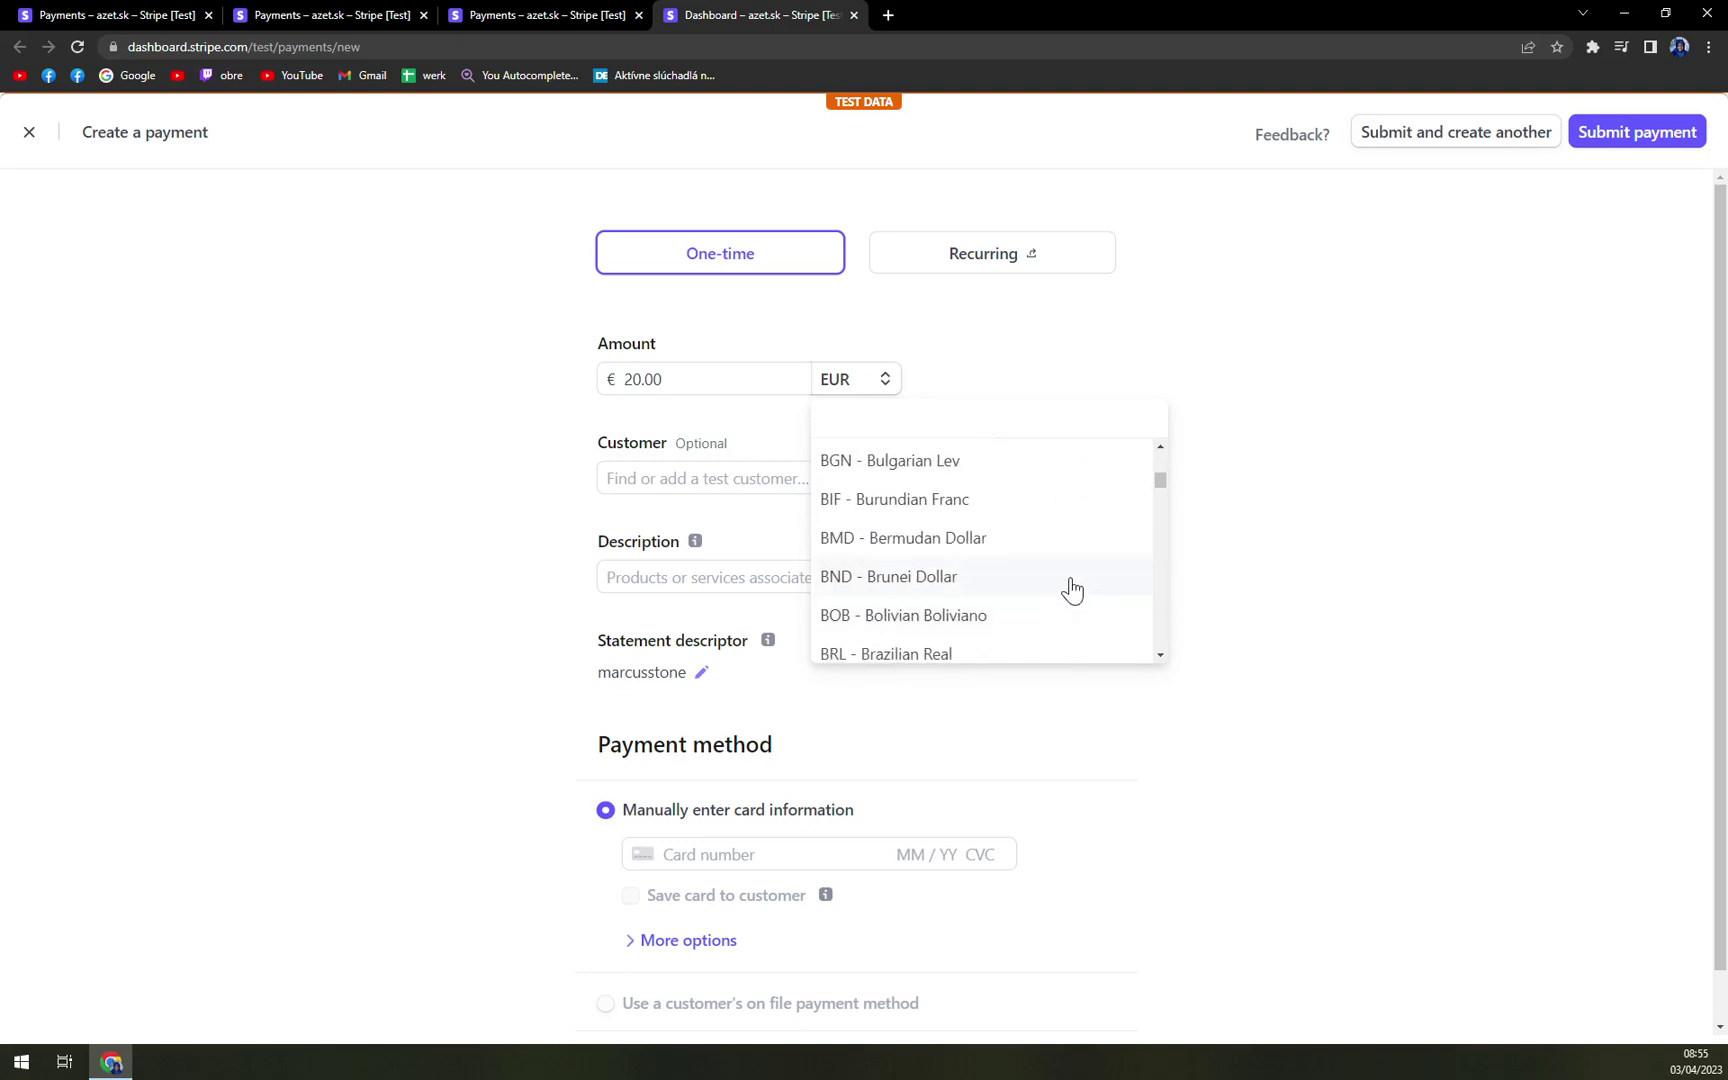
scroll(1070, 588, down, 2)
scroll(1037, 590, up, 8)
click(280, 548)
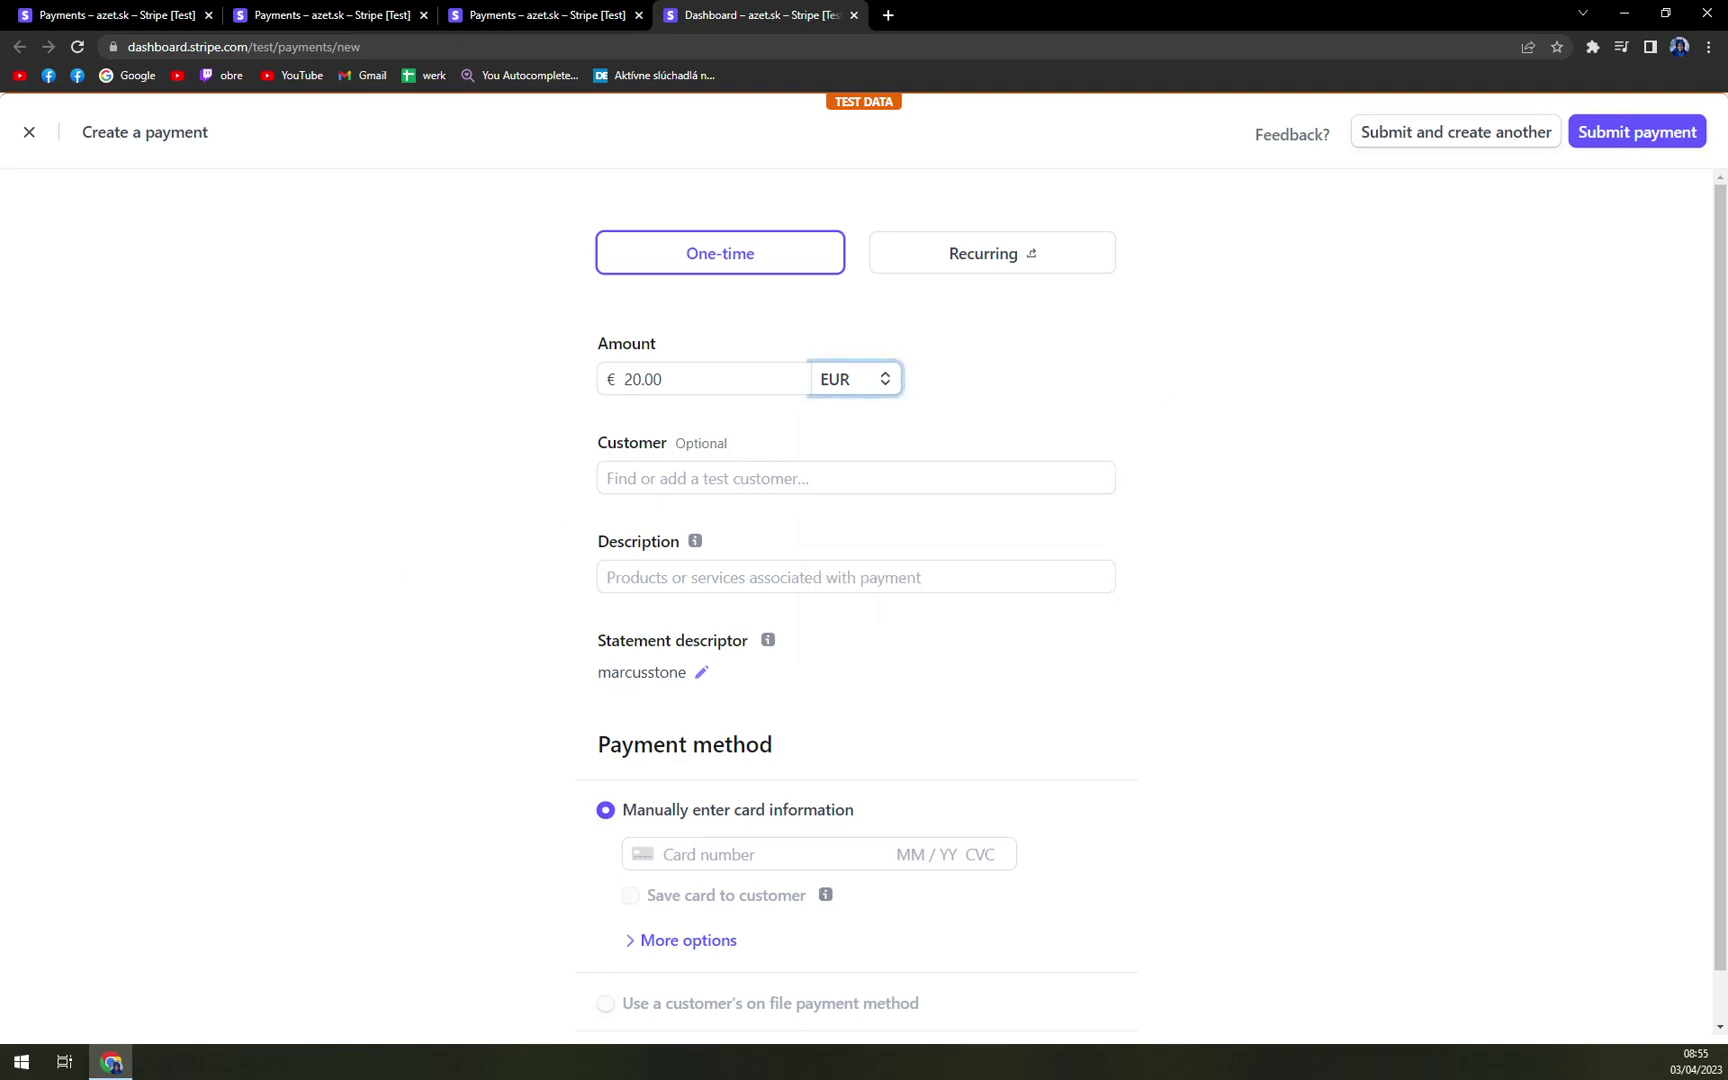
click(856, 478)
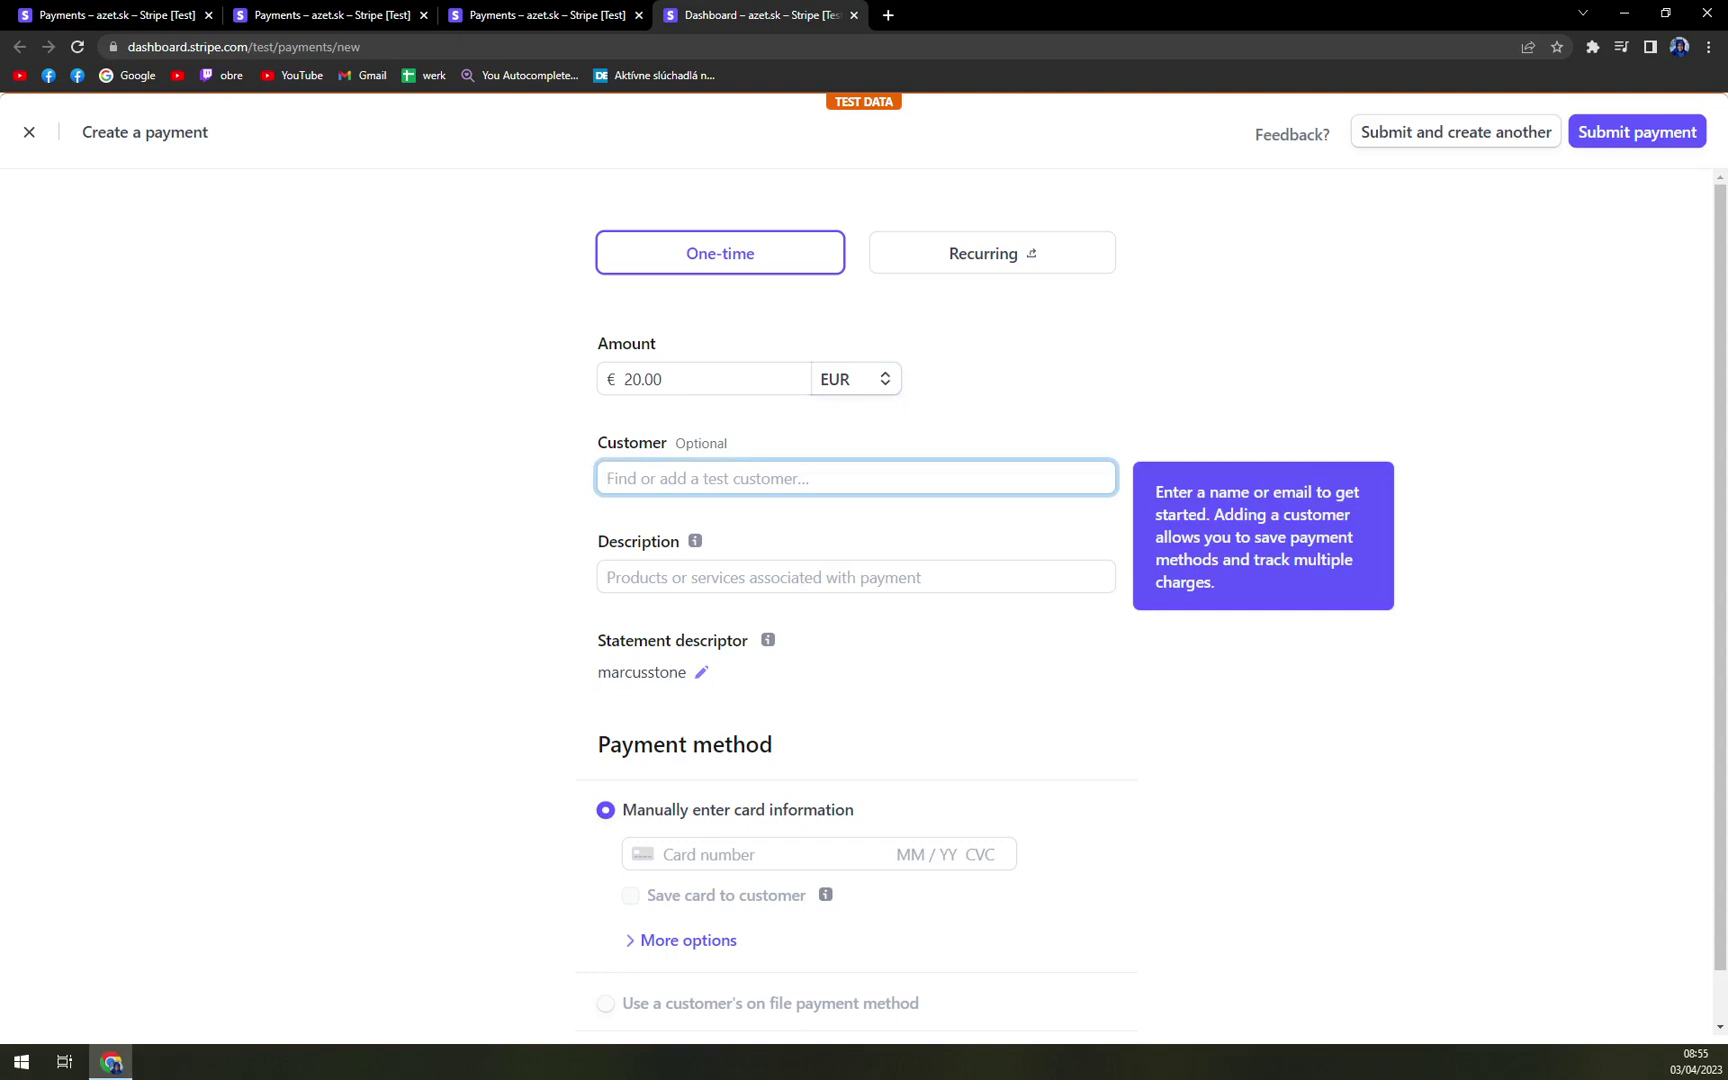
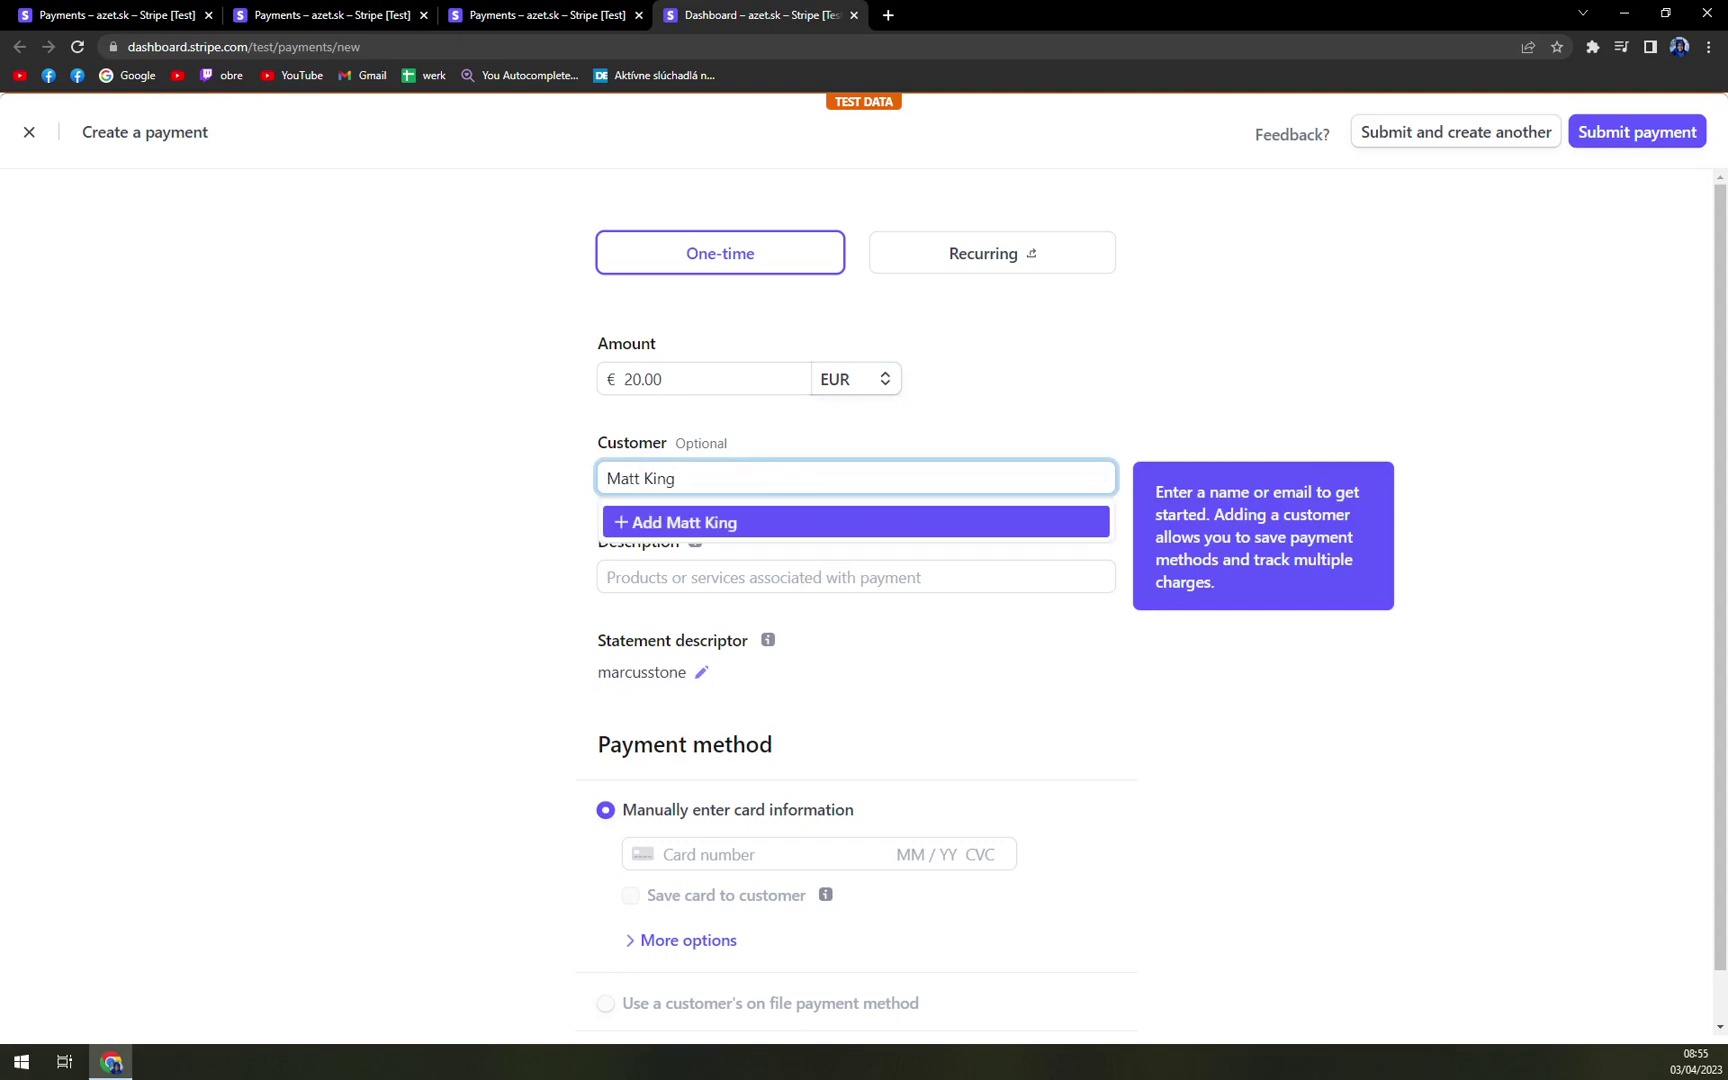
- Create the typed name as a new customer with their e-mail and description 'good friend'
click(849, 524)
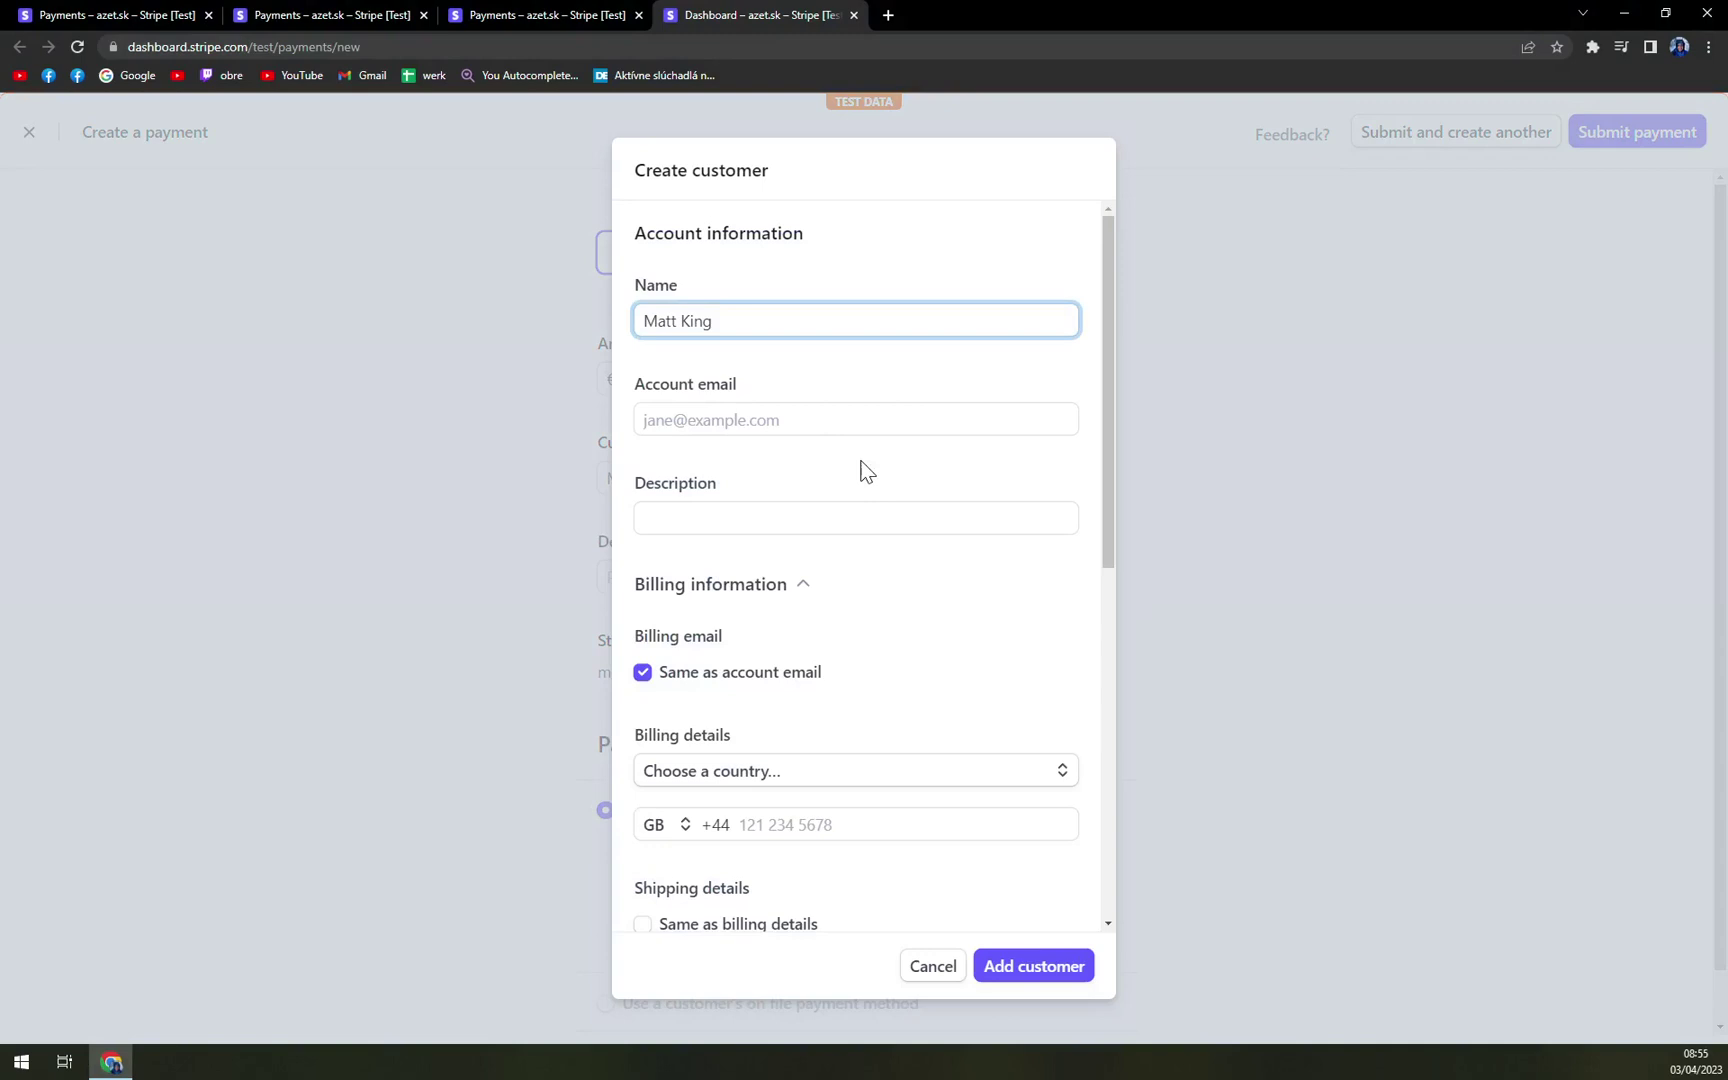
click(860, 420)
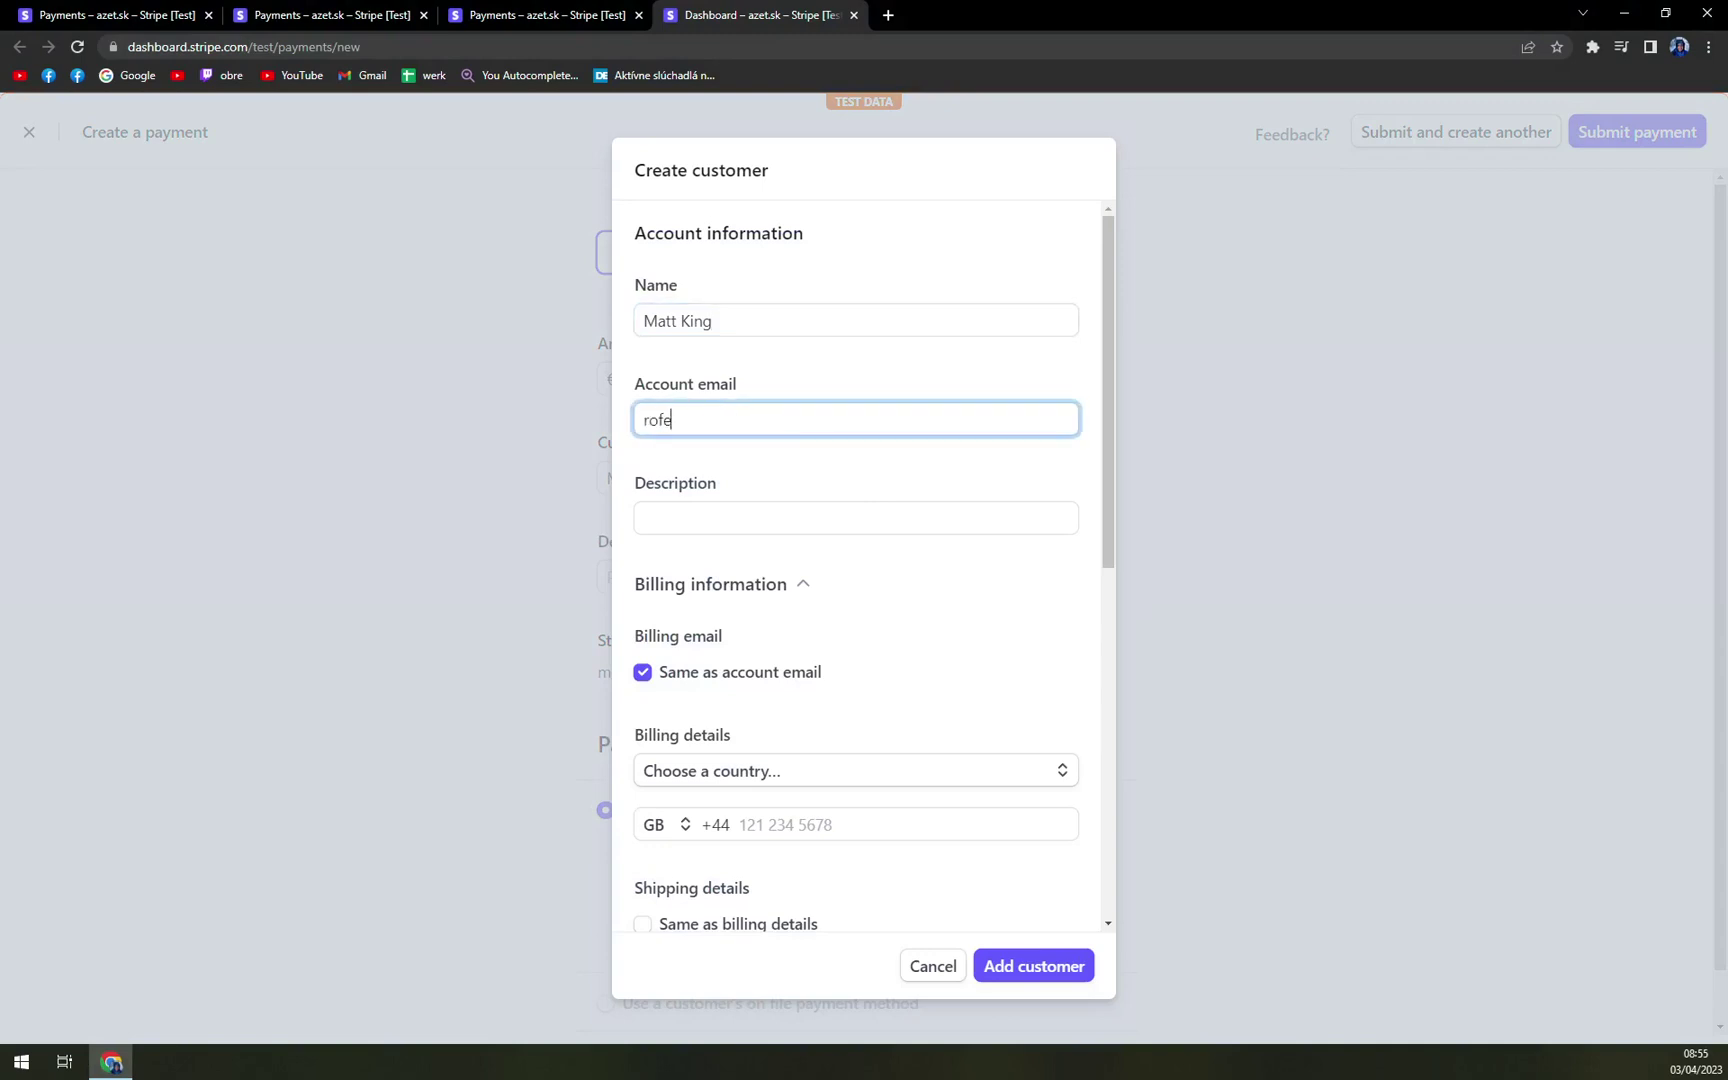
click(856, 517)
text(good friend)
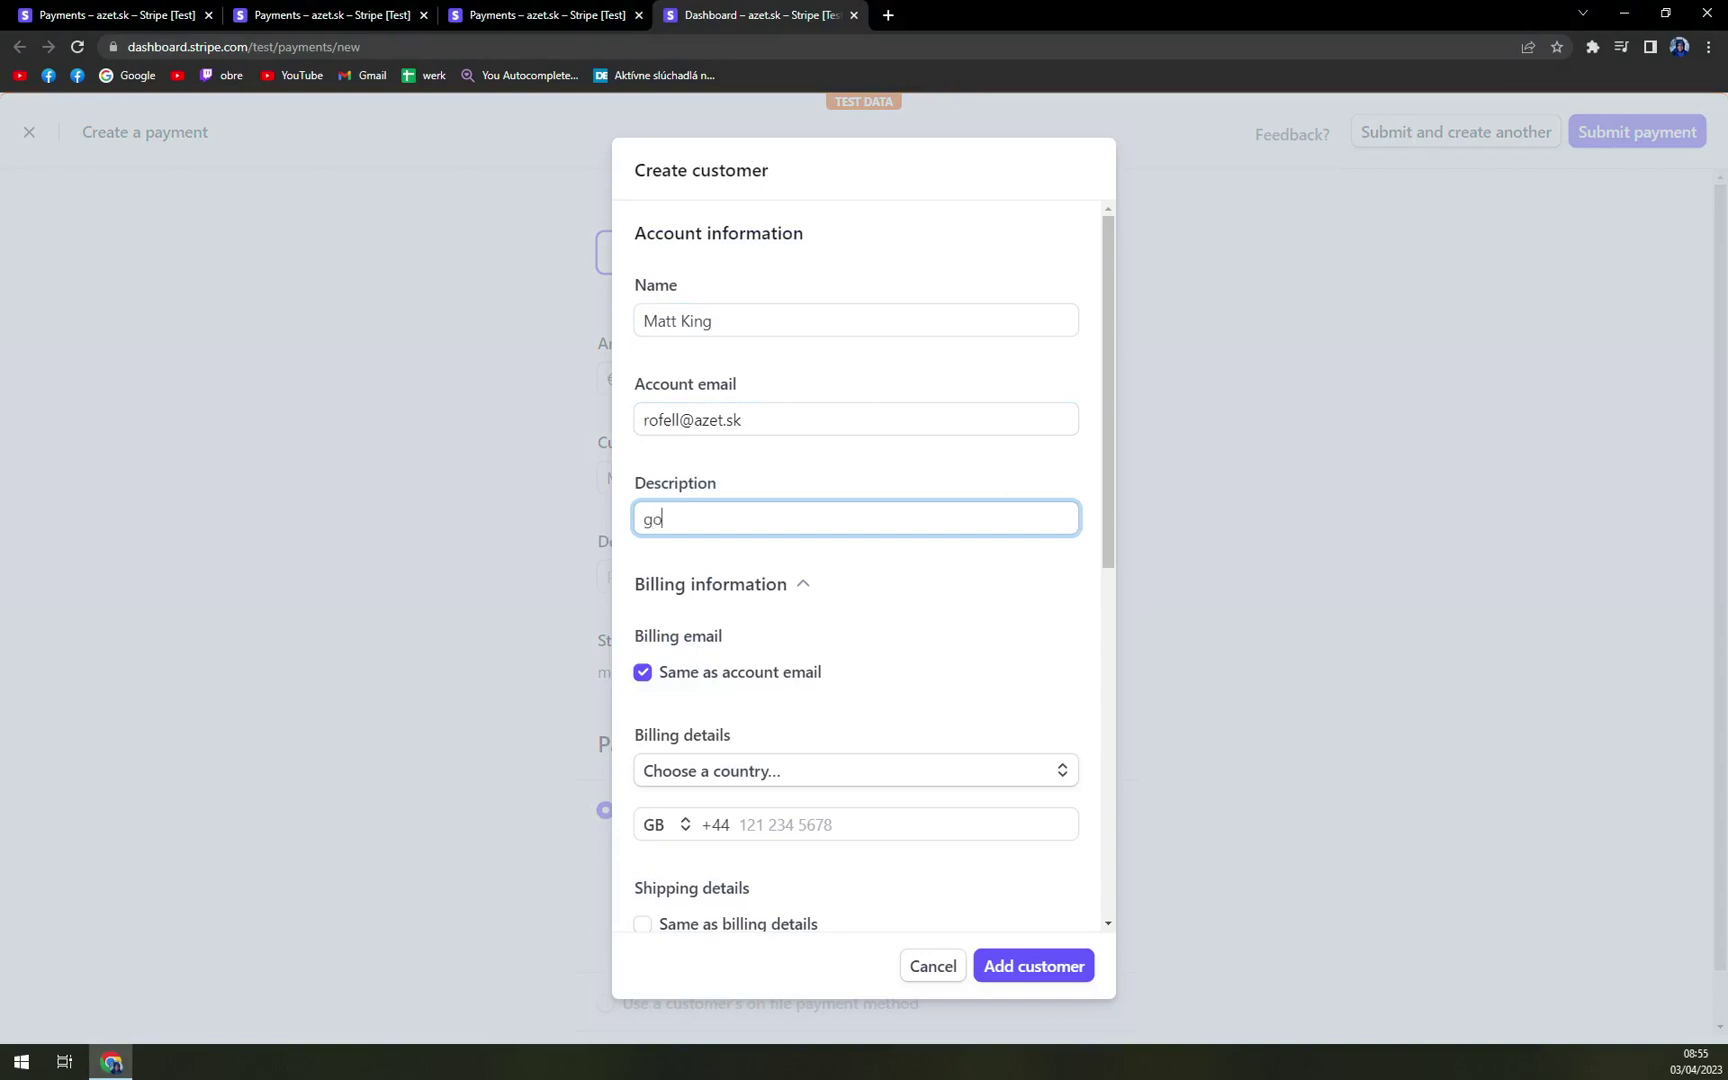
- Choose Slovakia as the customer's billing country
click(779, 606)
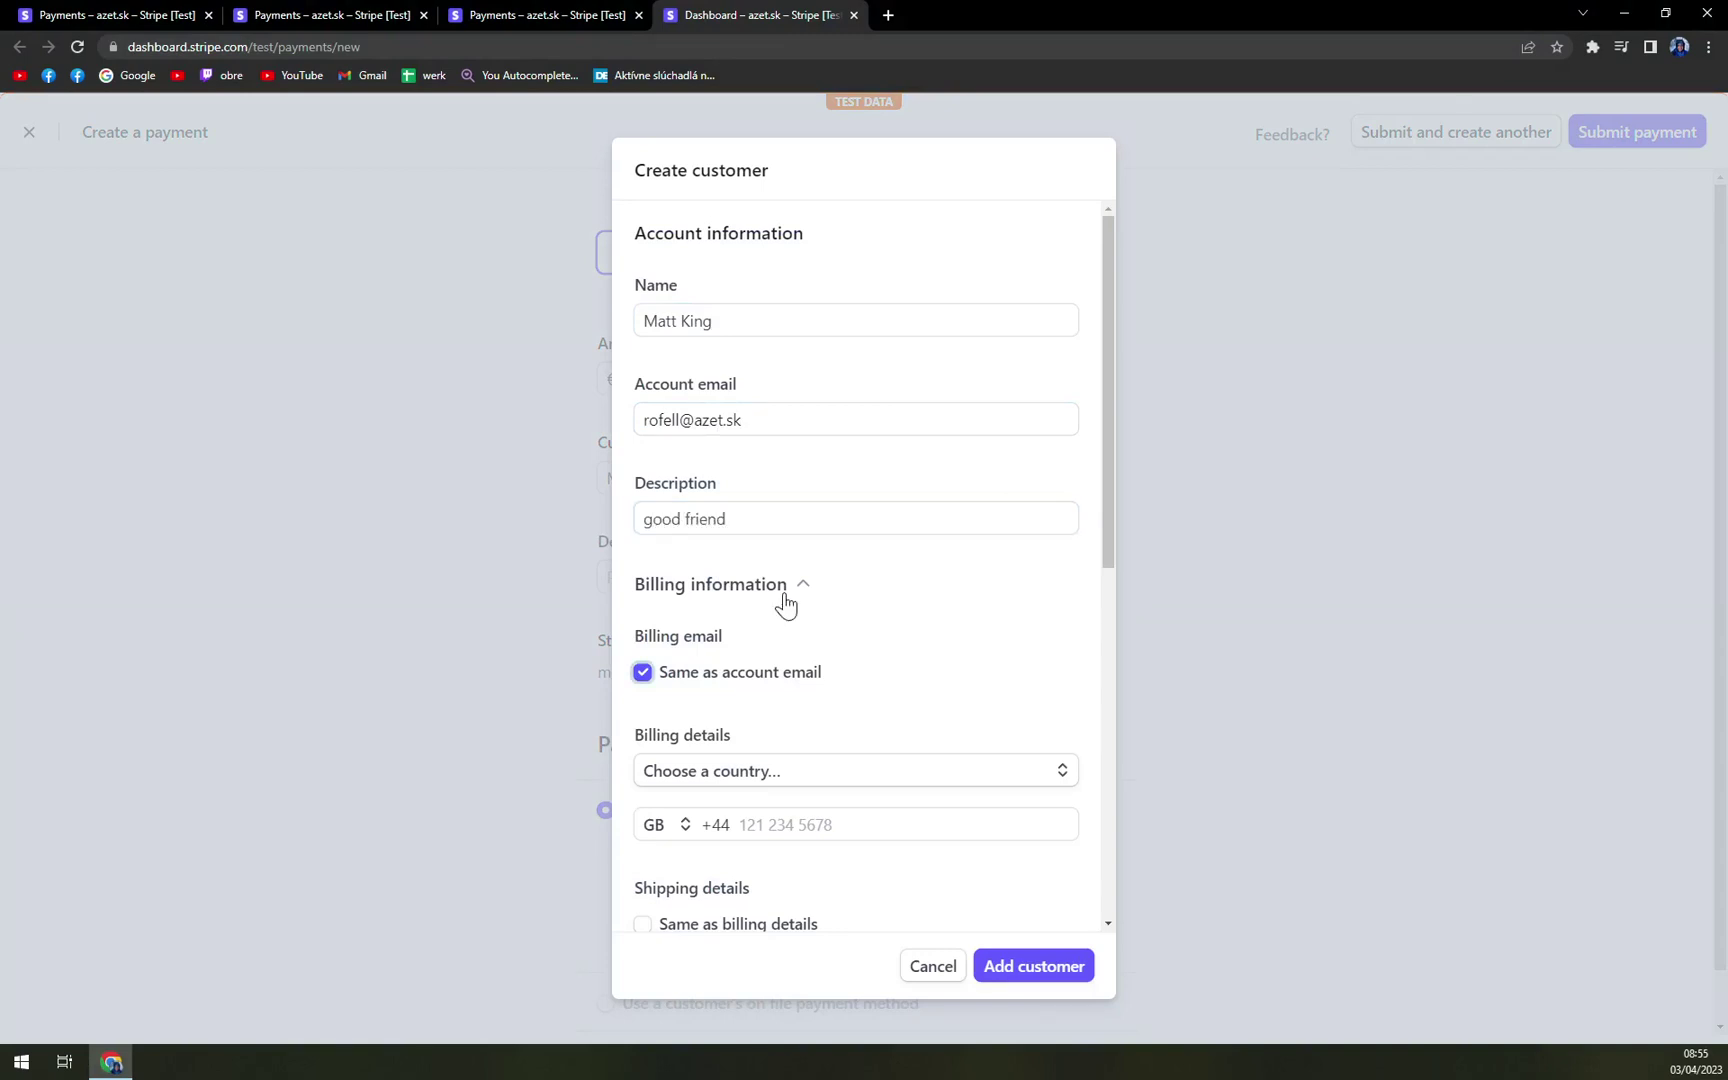
scroll(785, 604, down, 1)
scroll(783, 563, down, 1)
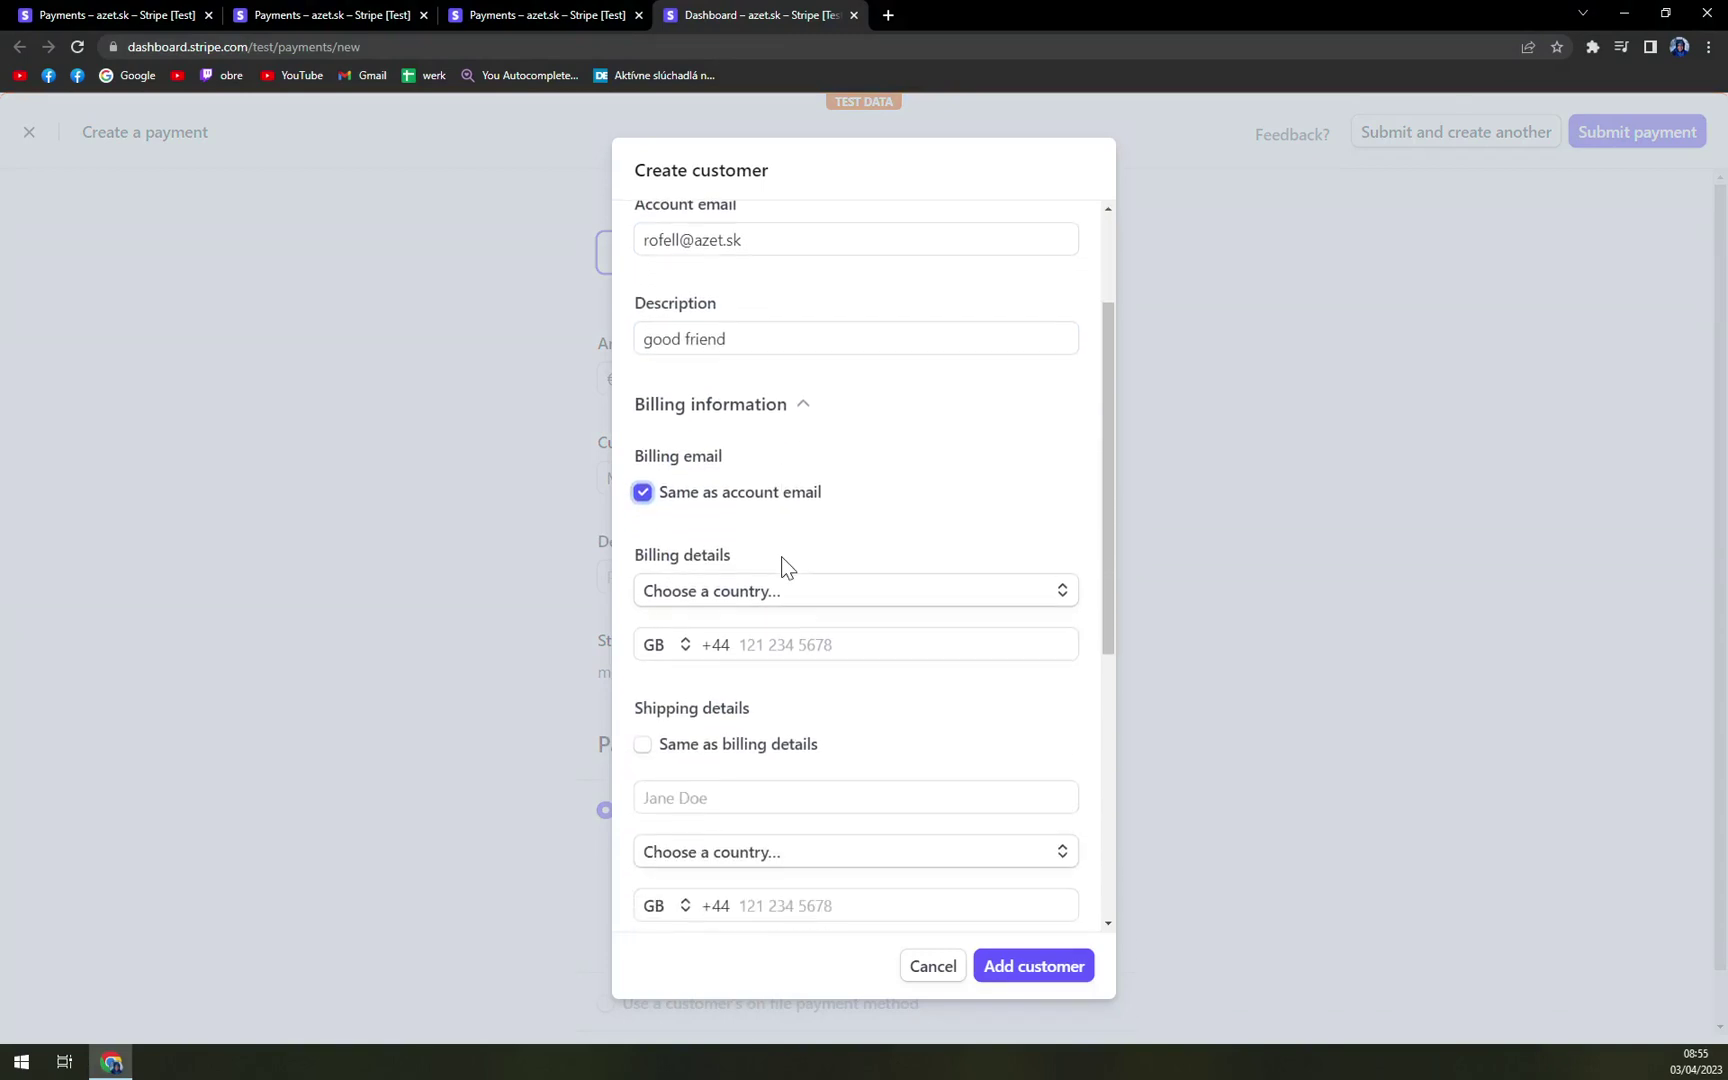
click(754, 594)
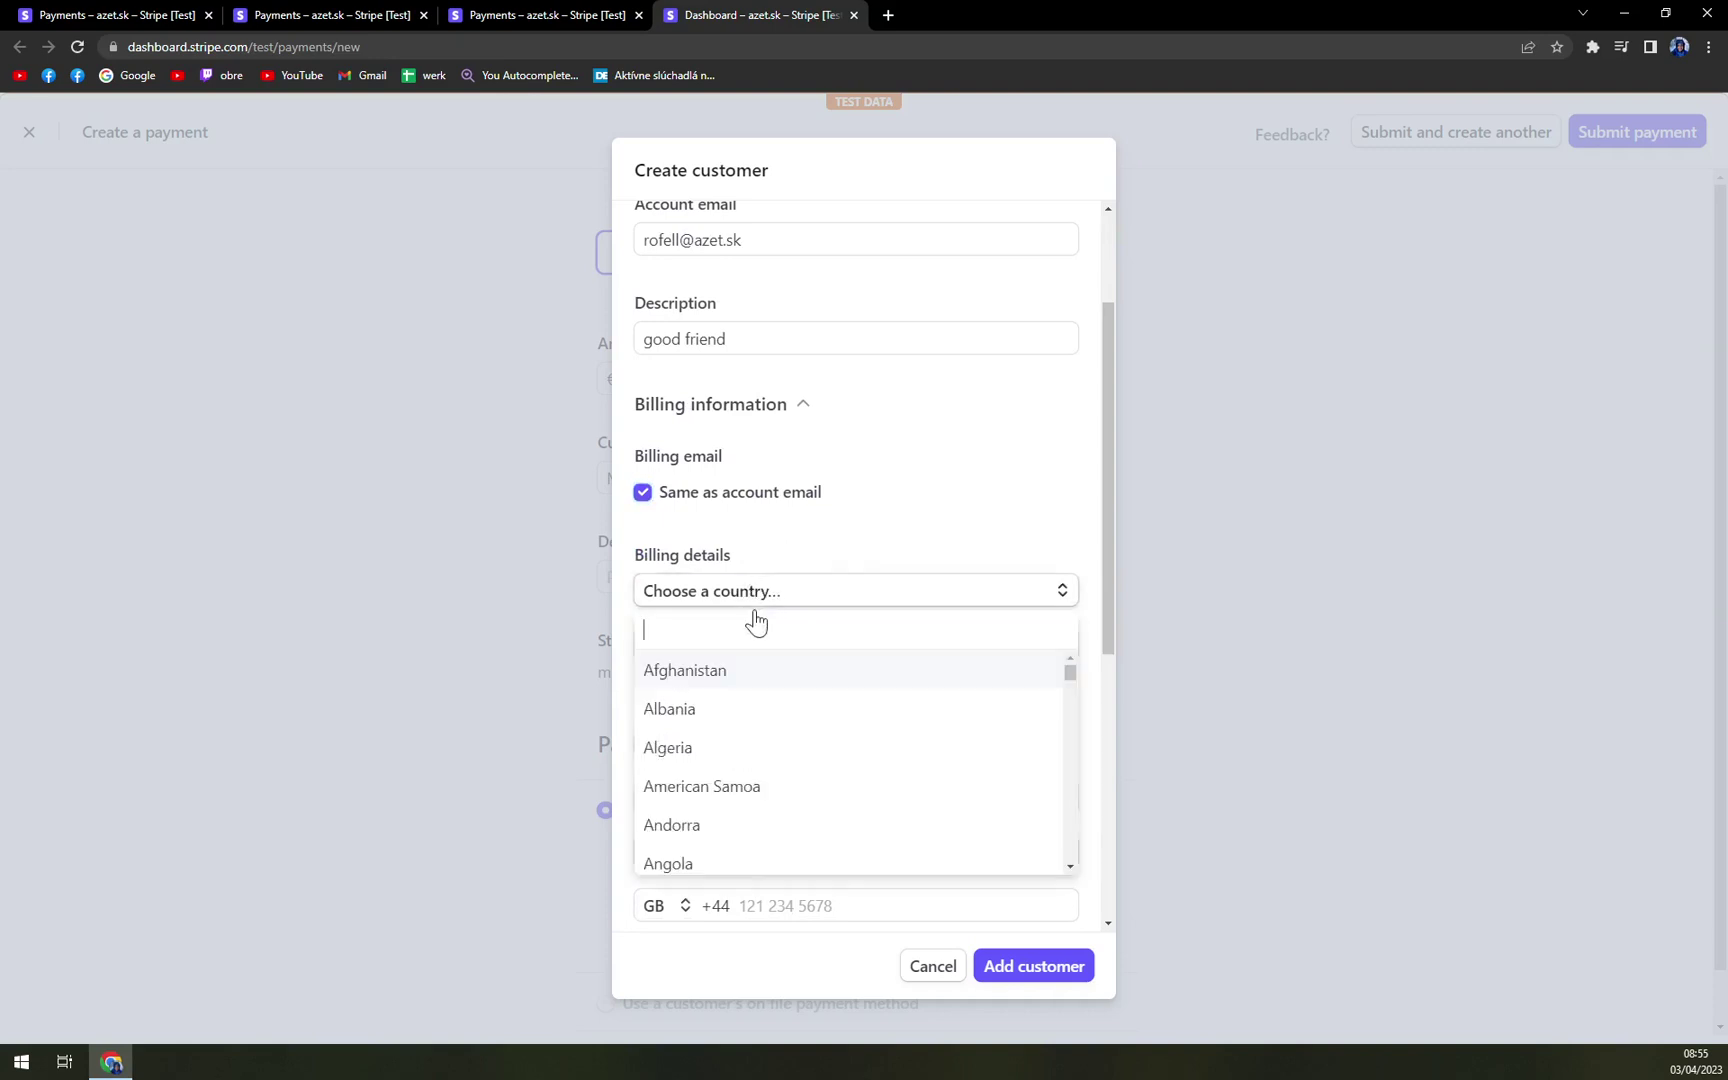
scroll(790, 730, down, 1)
text(slovaki)
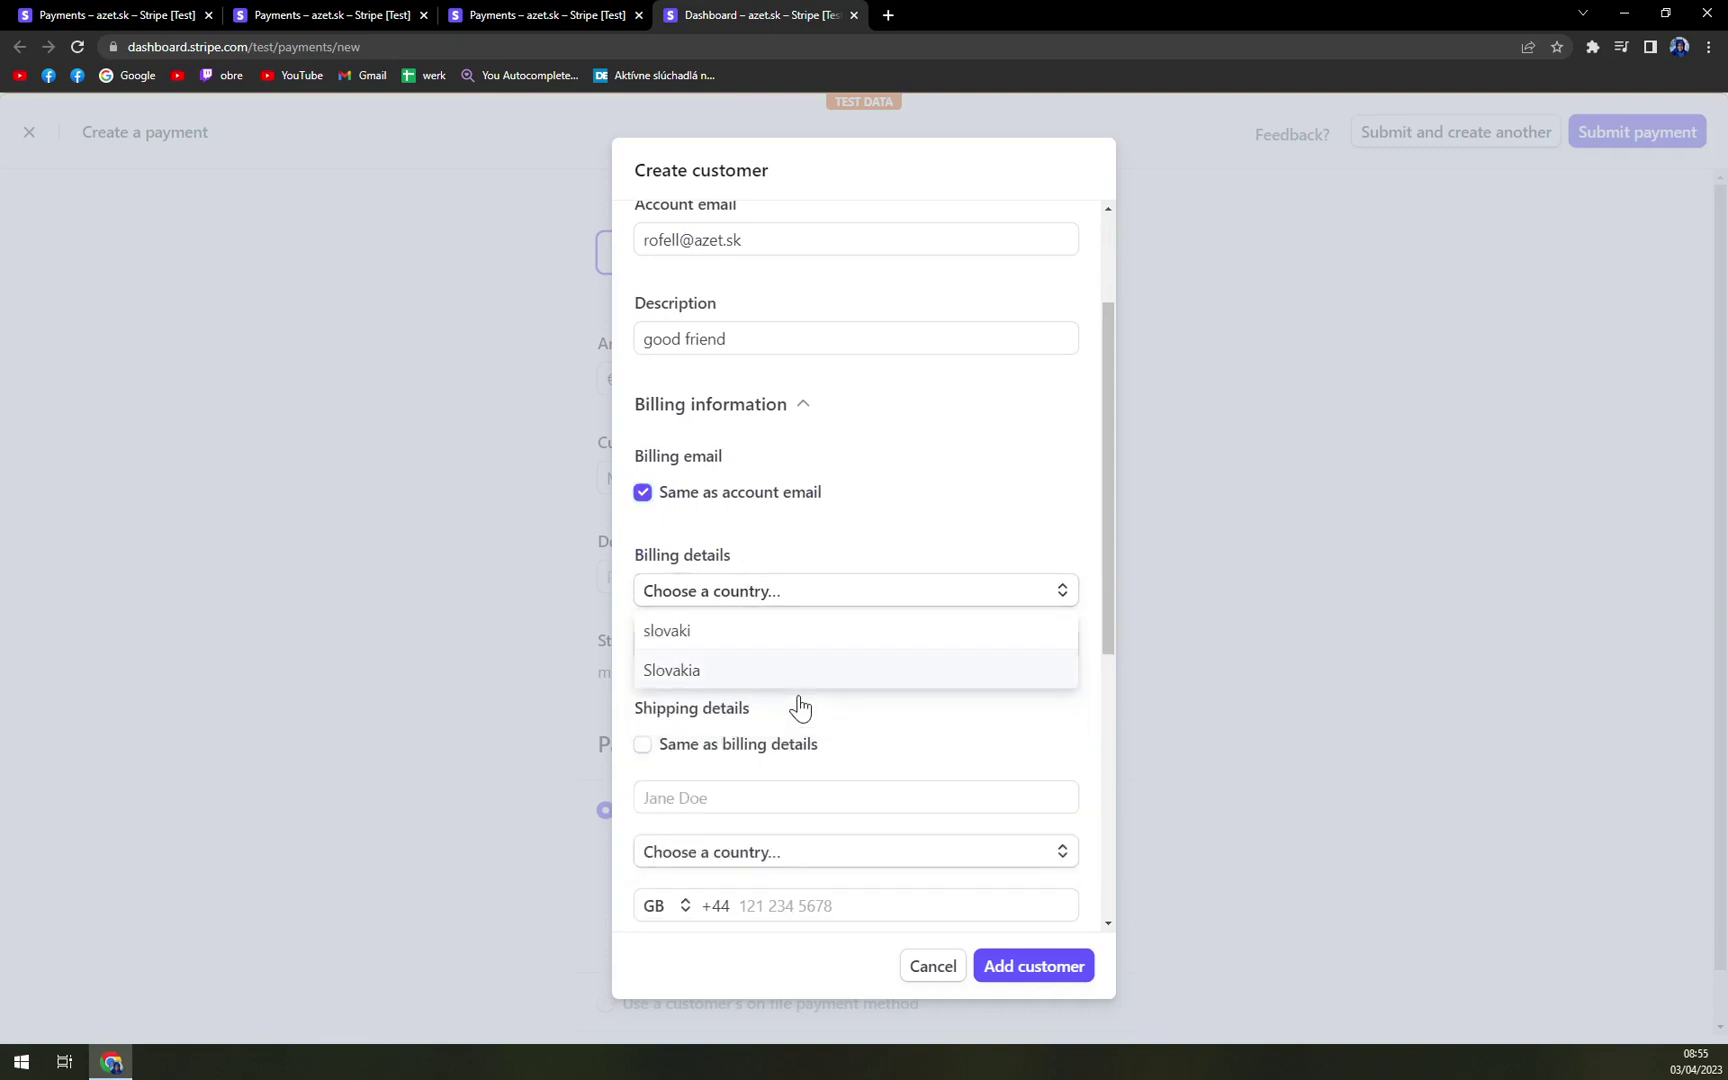
click(818, 688)
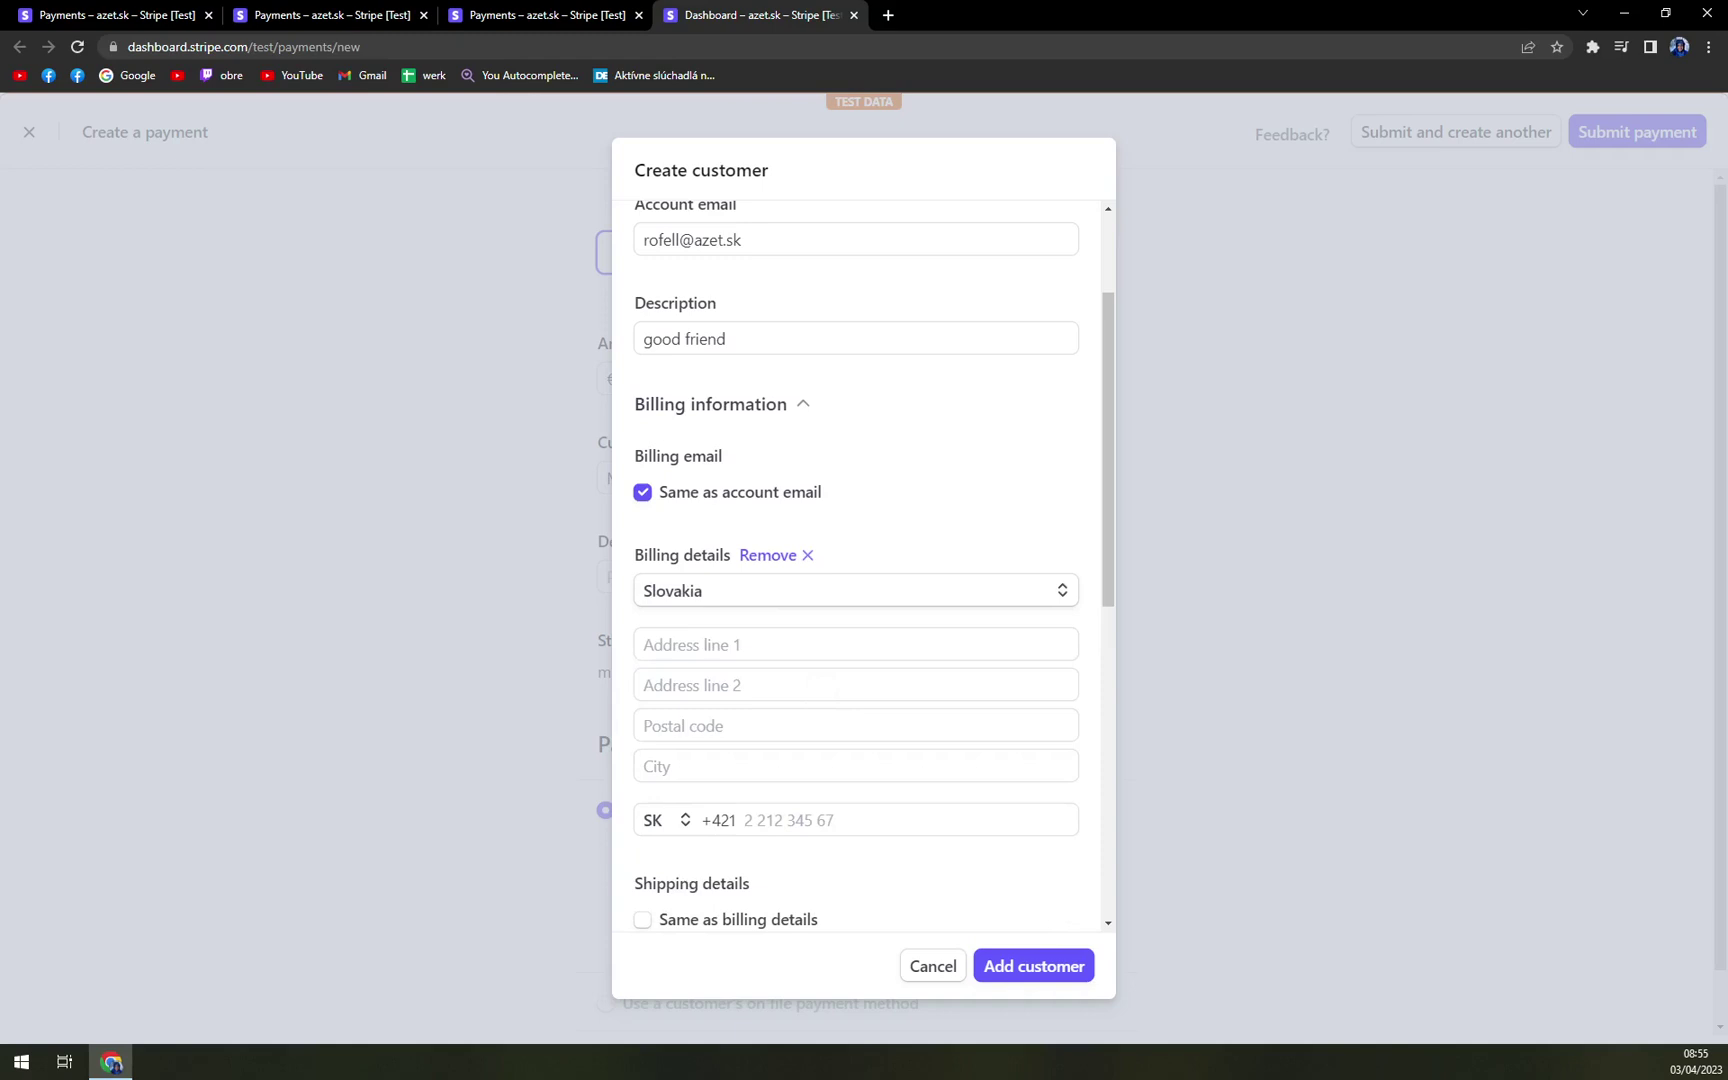
- Enter the customer's street address, postal code, city and phone number
click(856, 644)
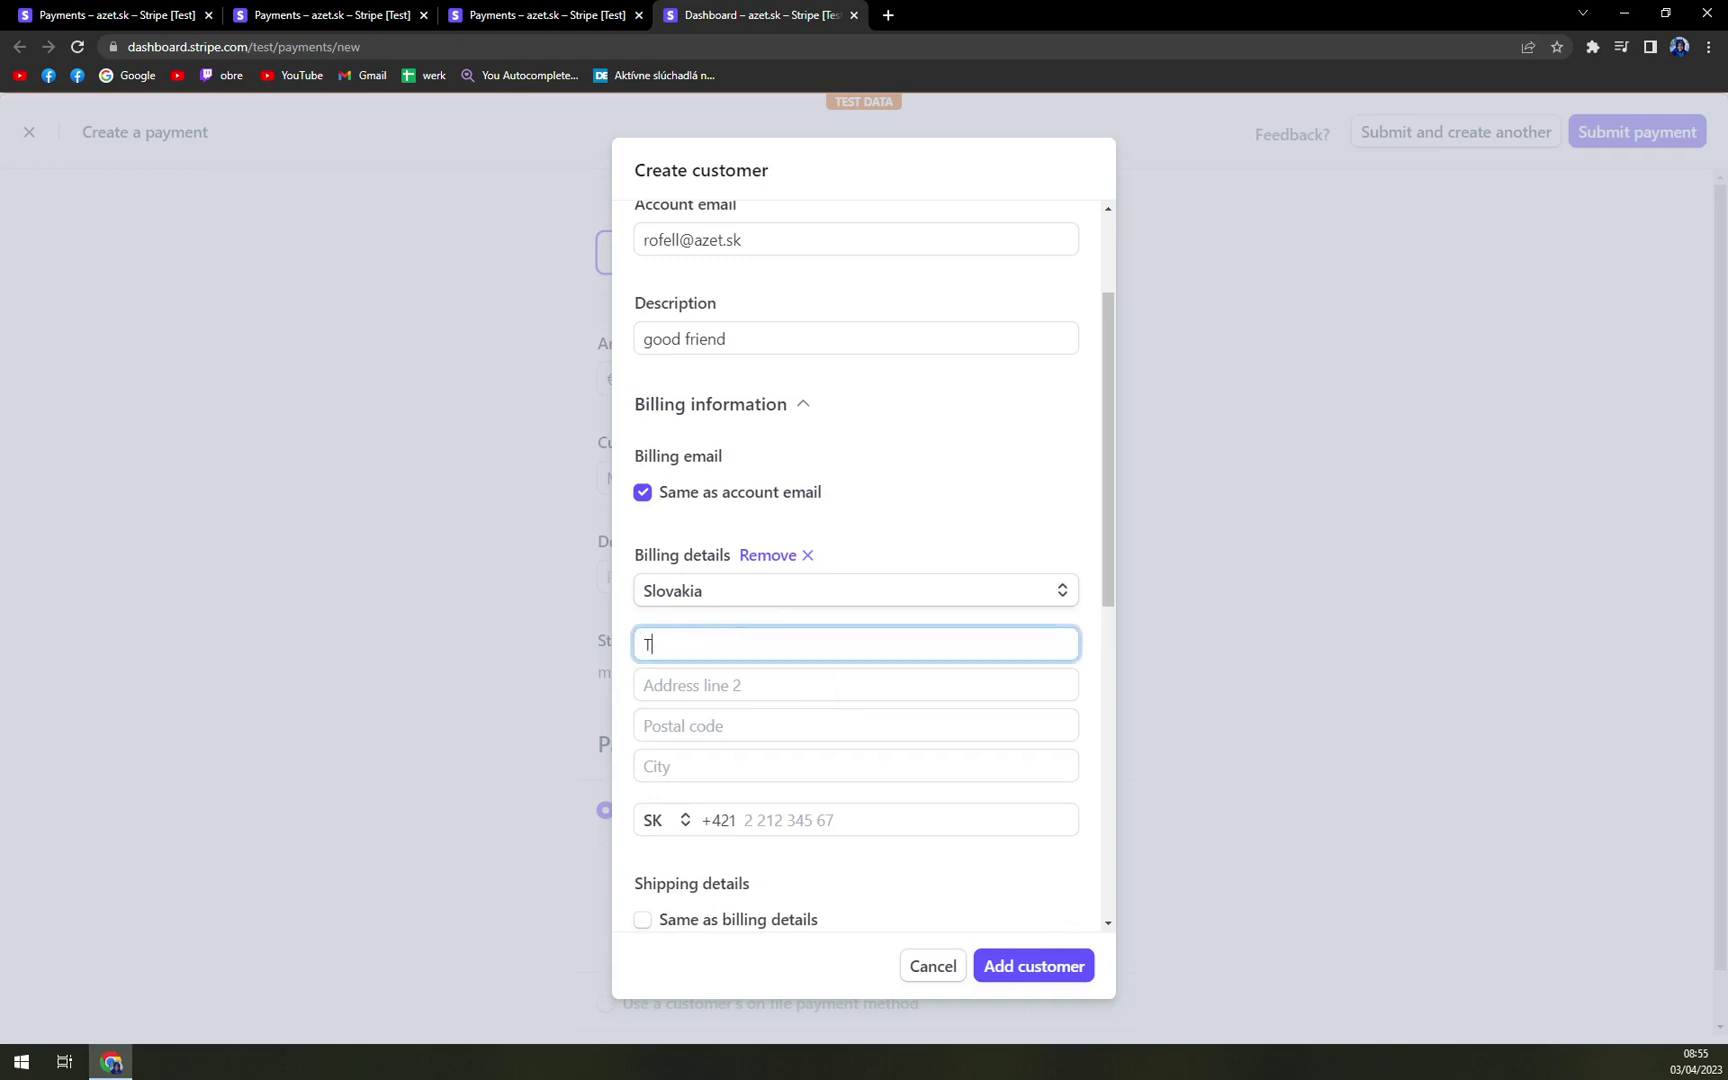
key(Tab)
key(Tab)
text(034)
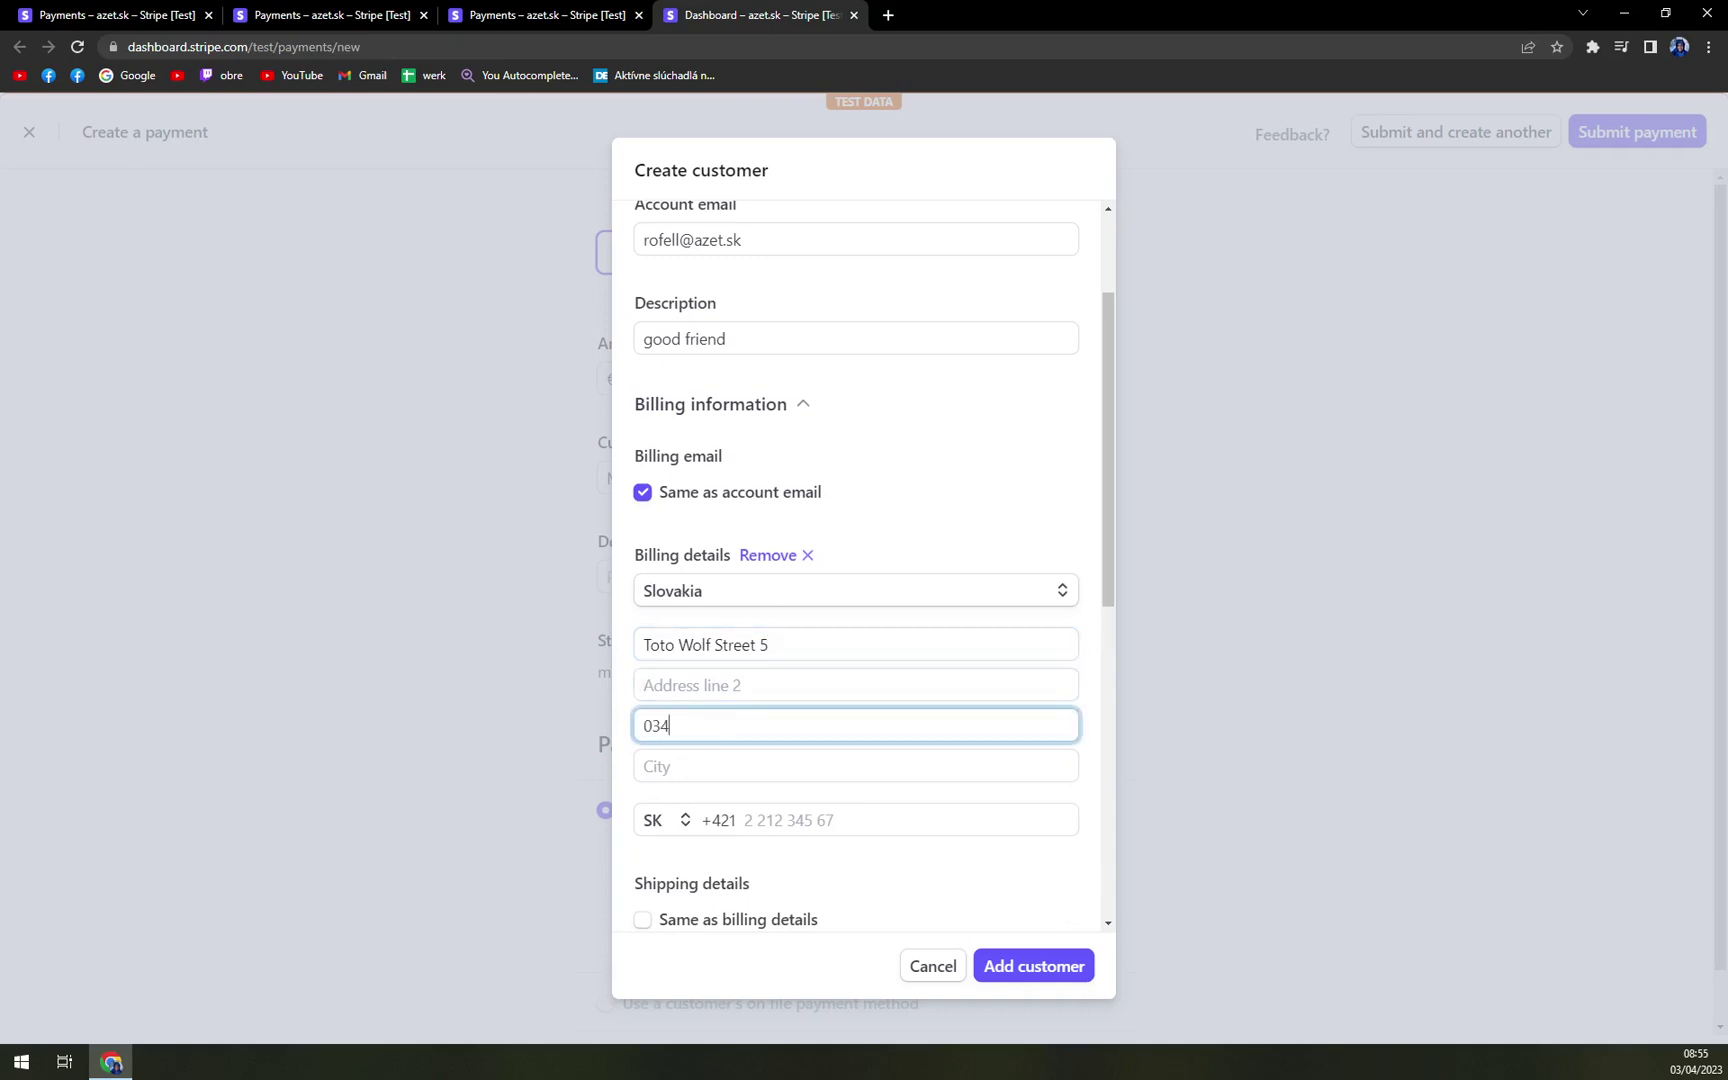
text(01)
key(Tab)
text(R)
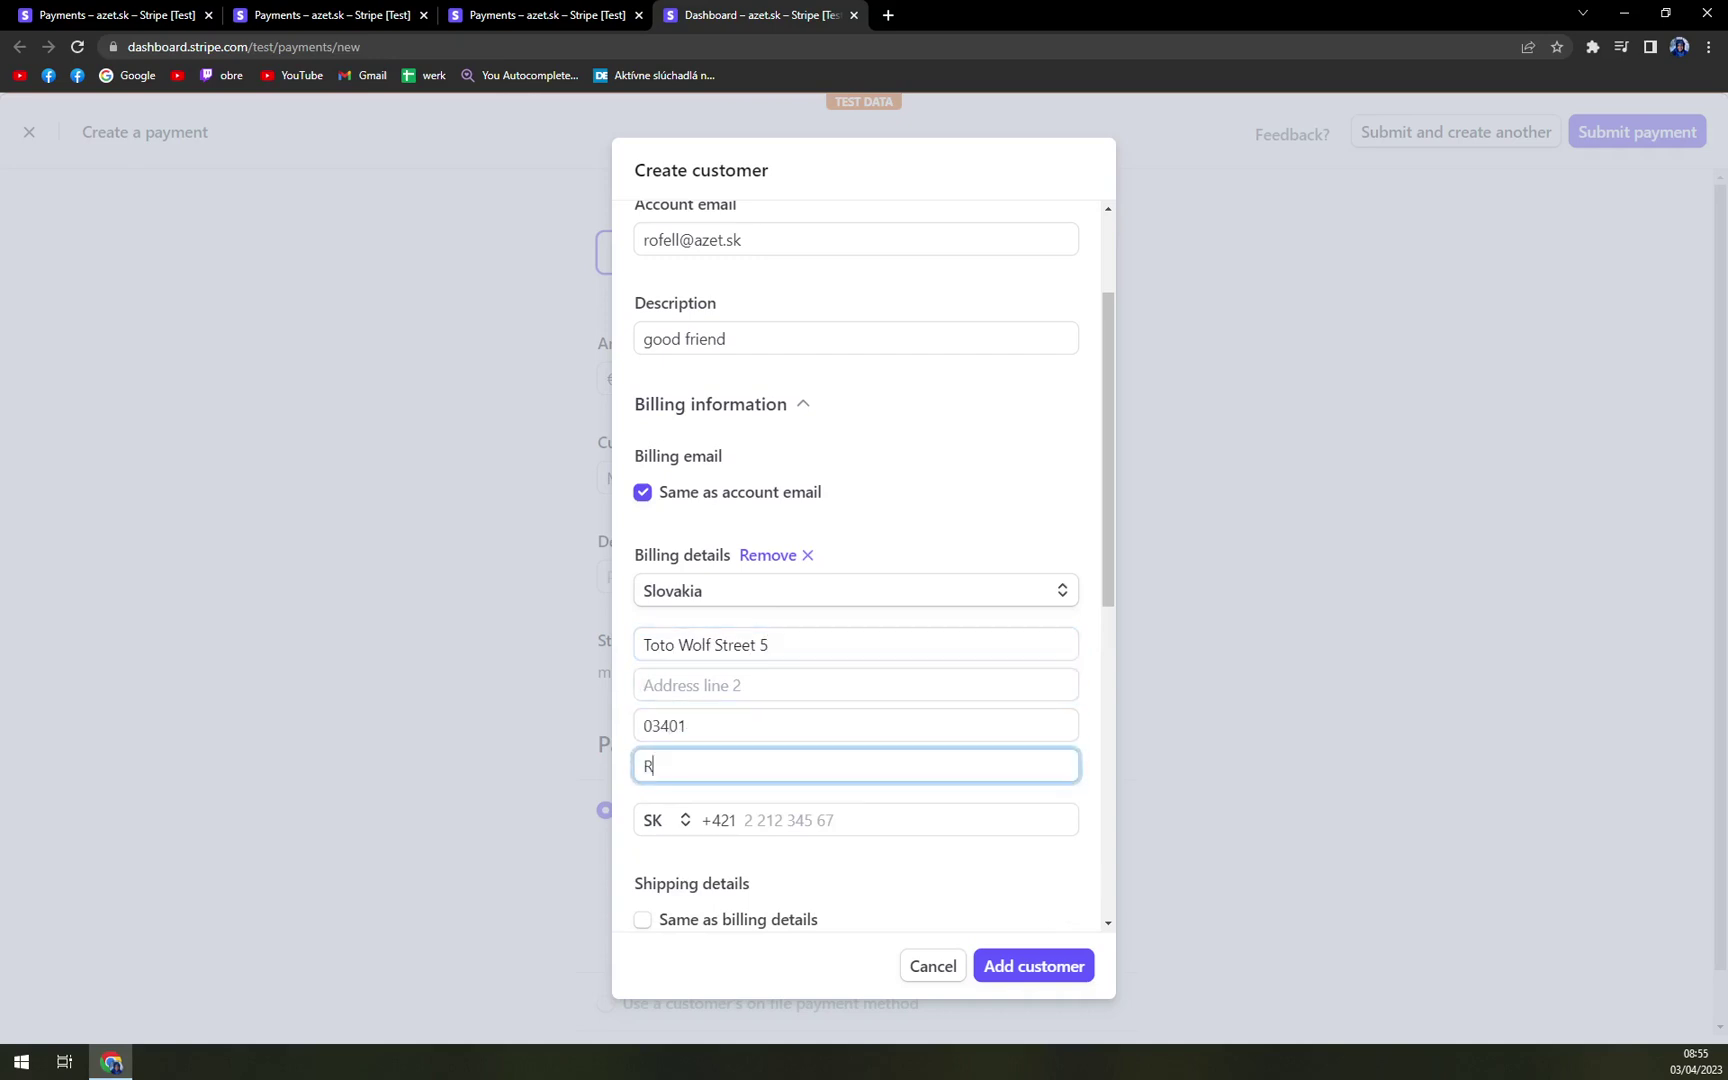
text(užombnero)
key(BackSpace)
key(BackSpace)
key(BackSpace)
key(BackSpace)
text(erok)
key(Tab)
scroll(864, 583, down, 3)
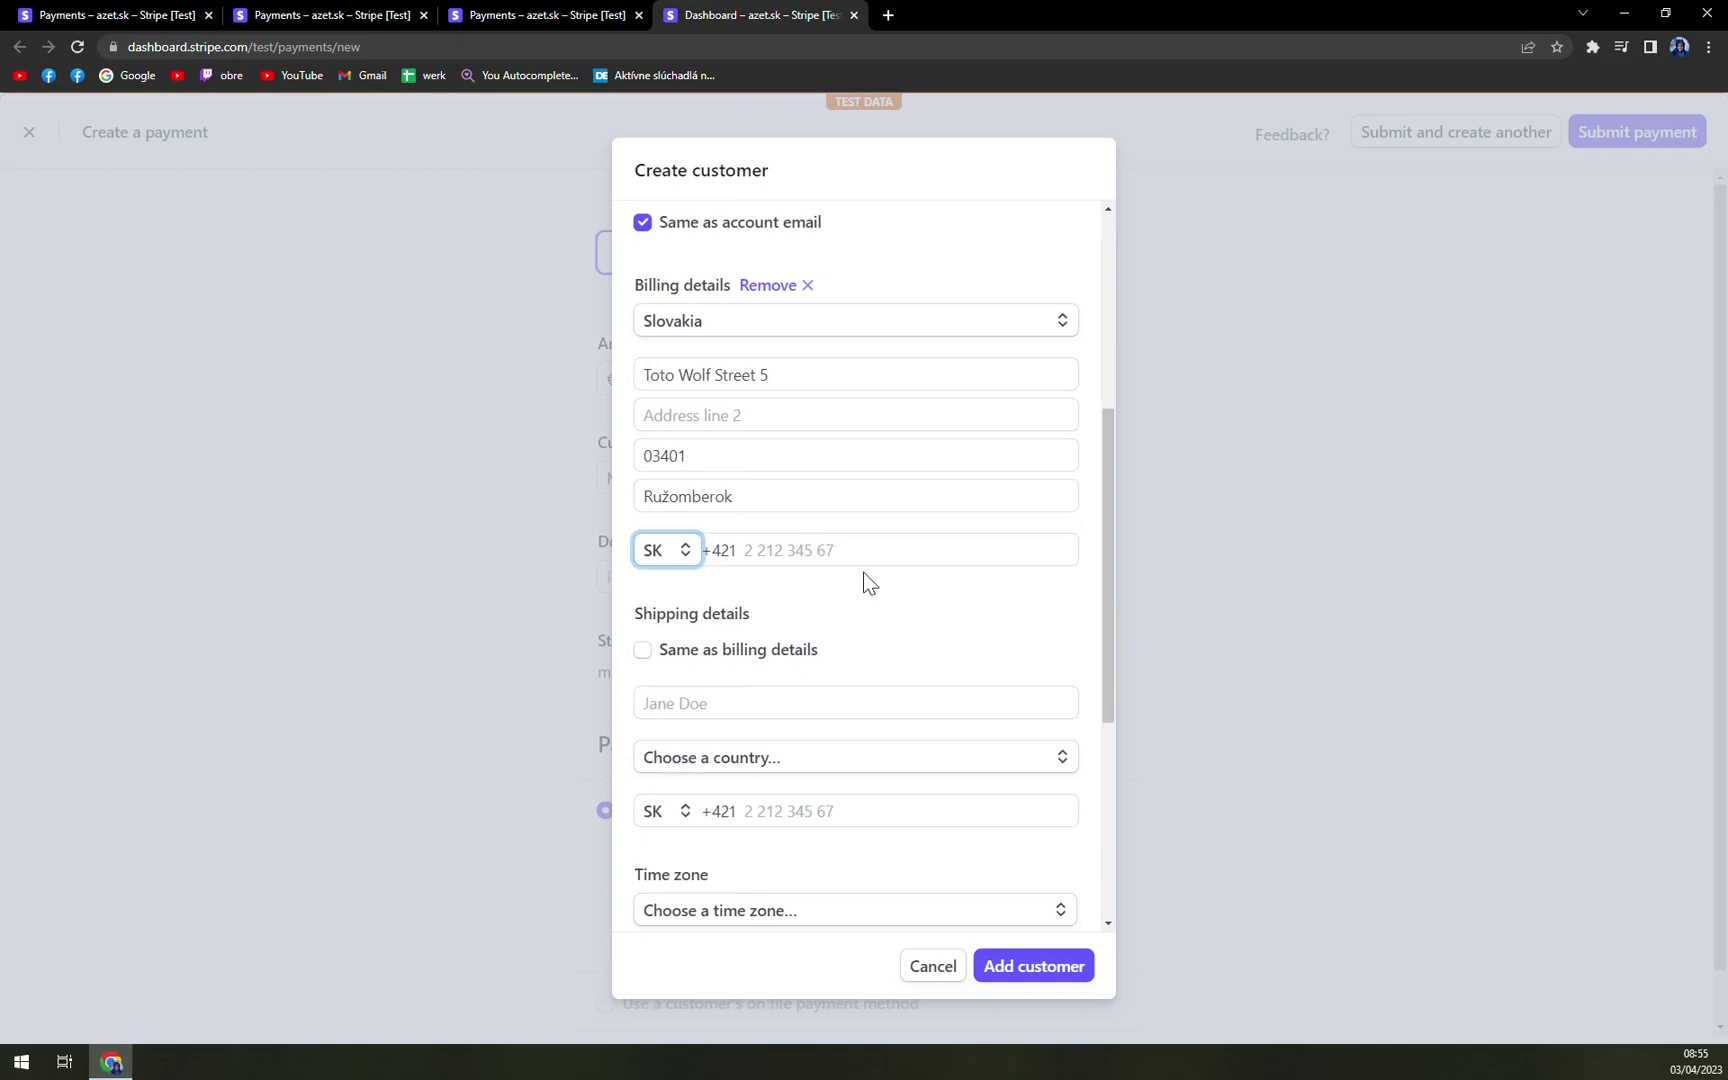
key(Tab)
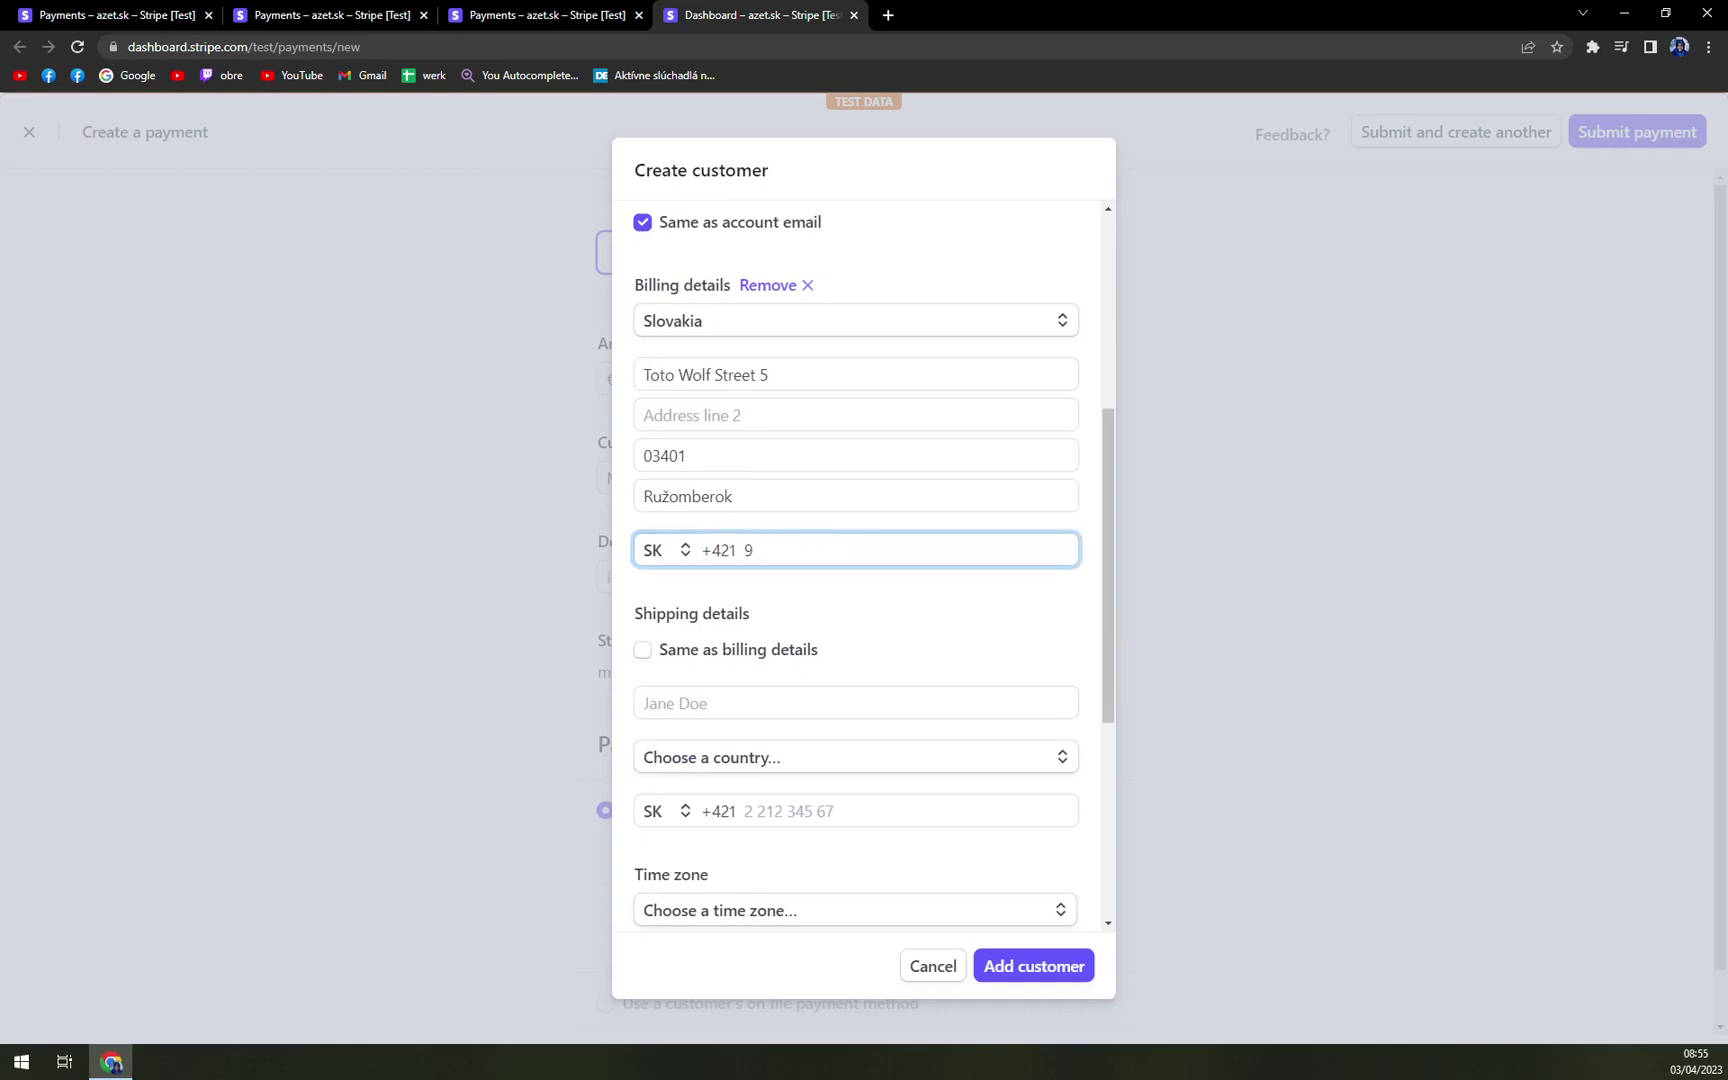
- Make shipping details match billing and add the customer to the payment
click(922, 620)
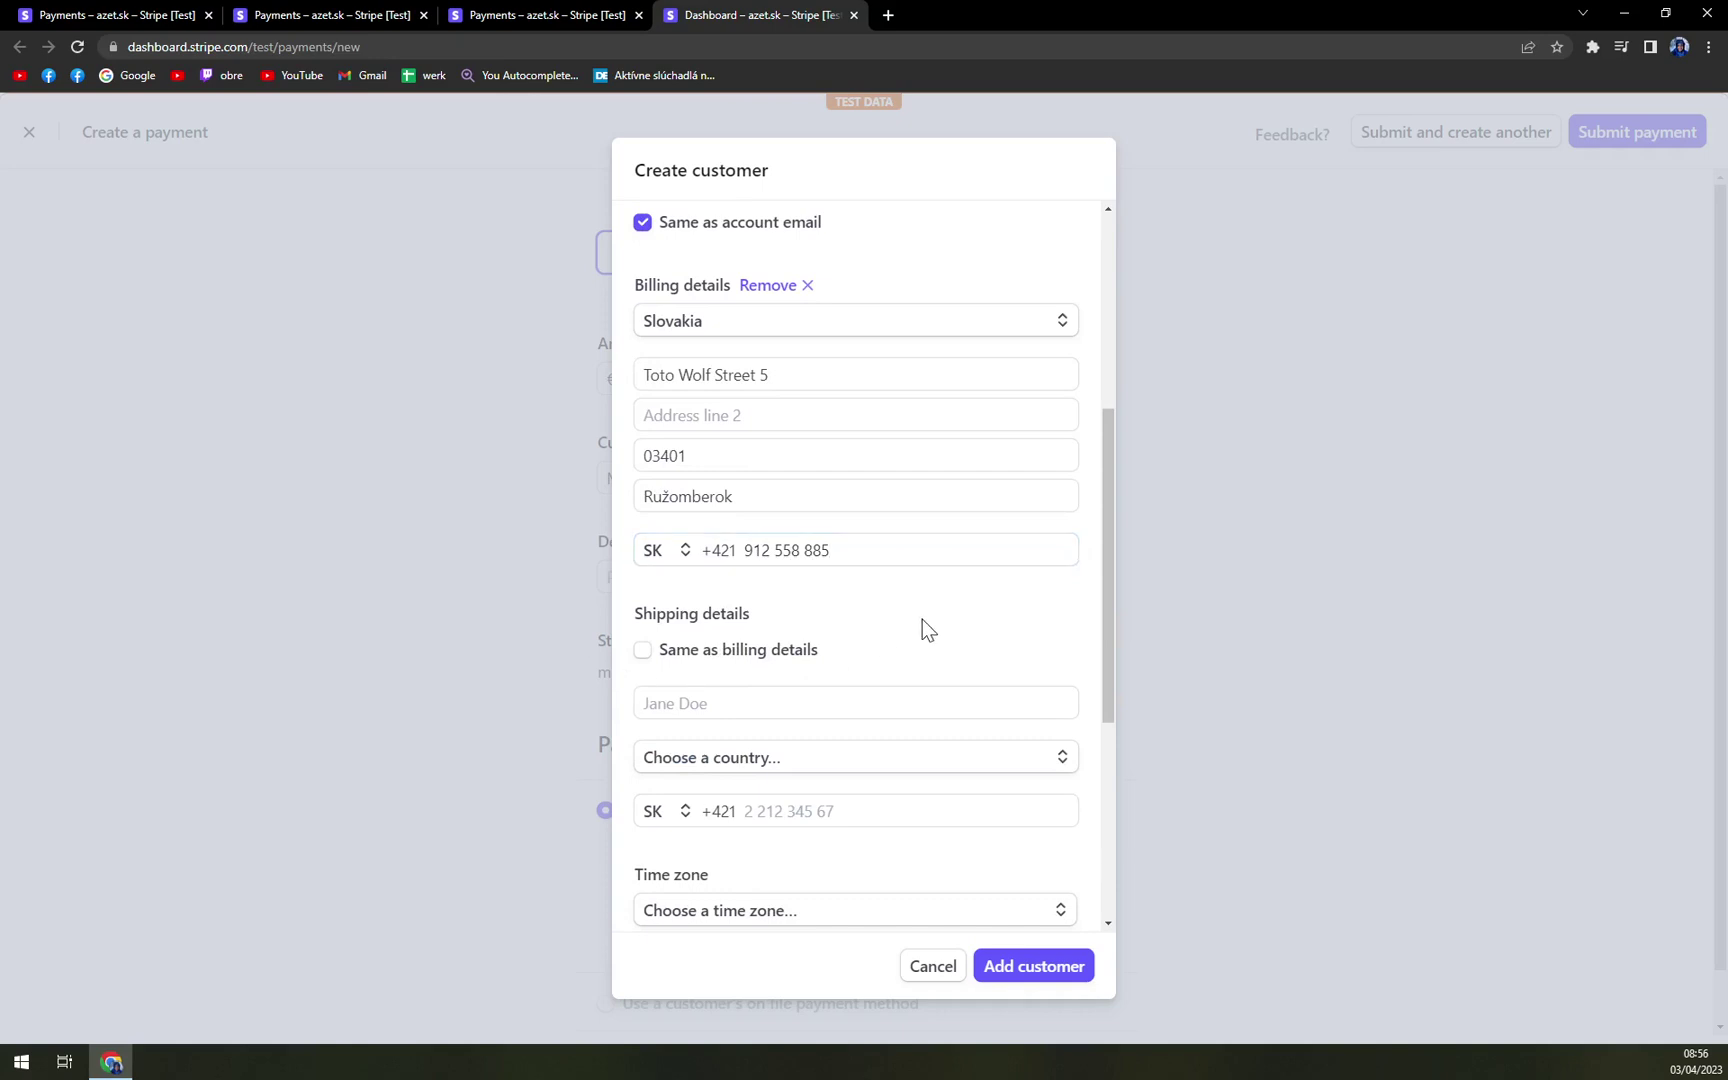
scroll(922, 620, down, 3)
click(697, 385)
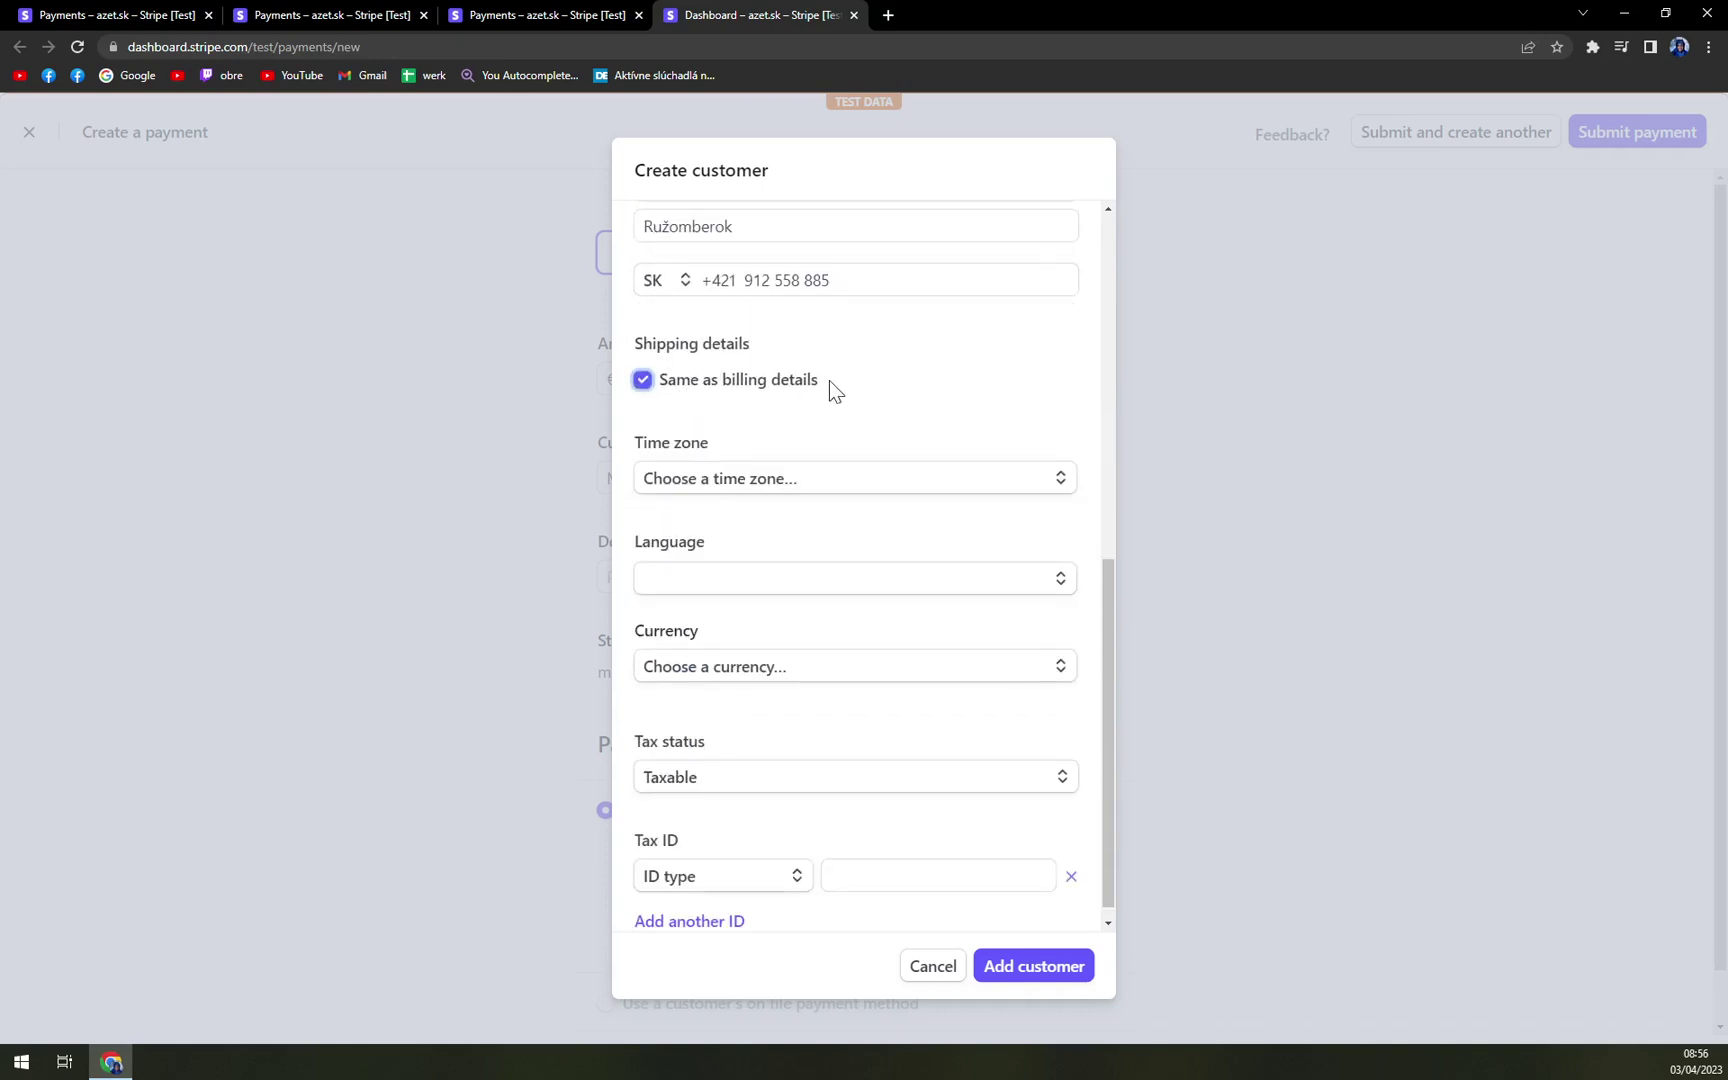
scroll(850, 455, down, 1)
click(848, 462)
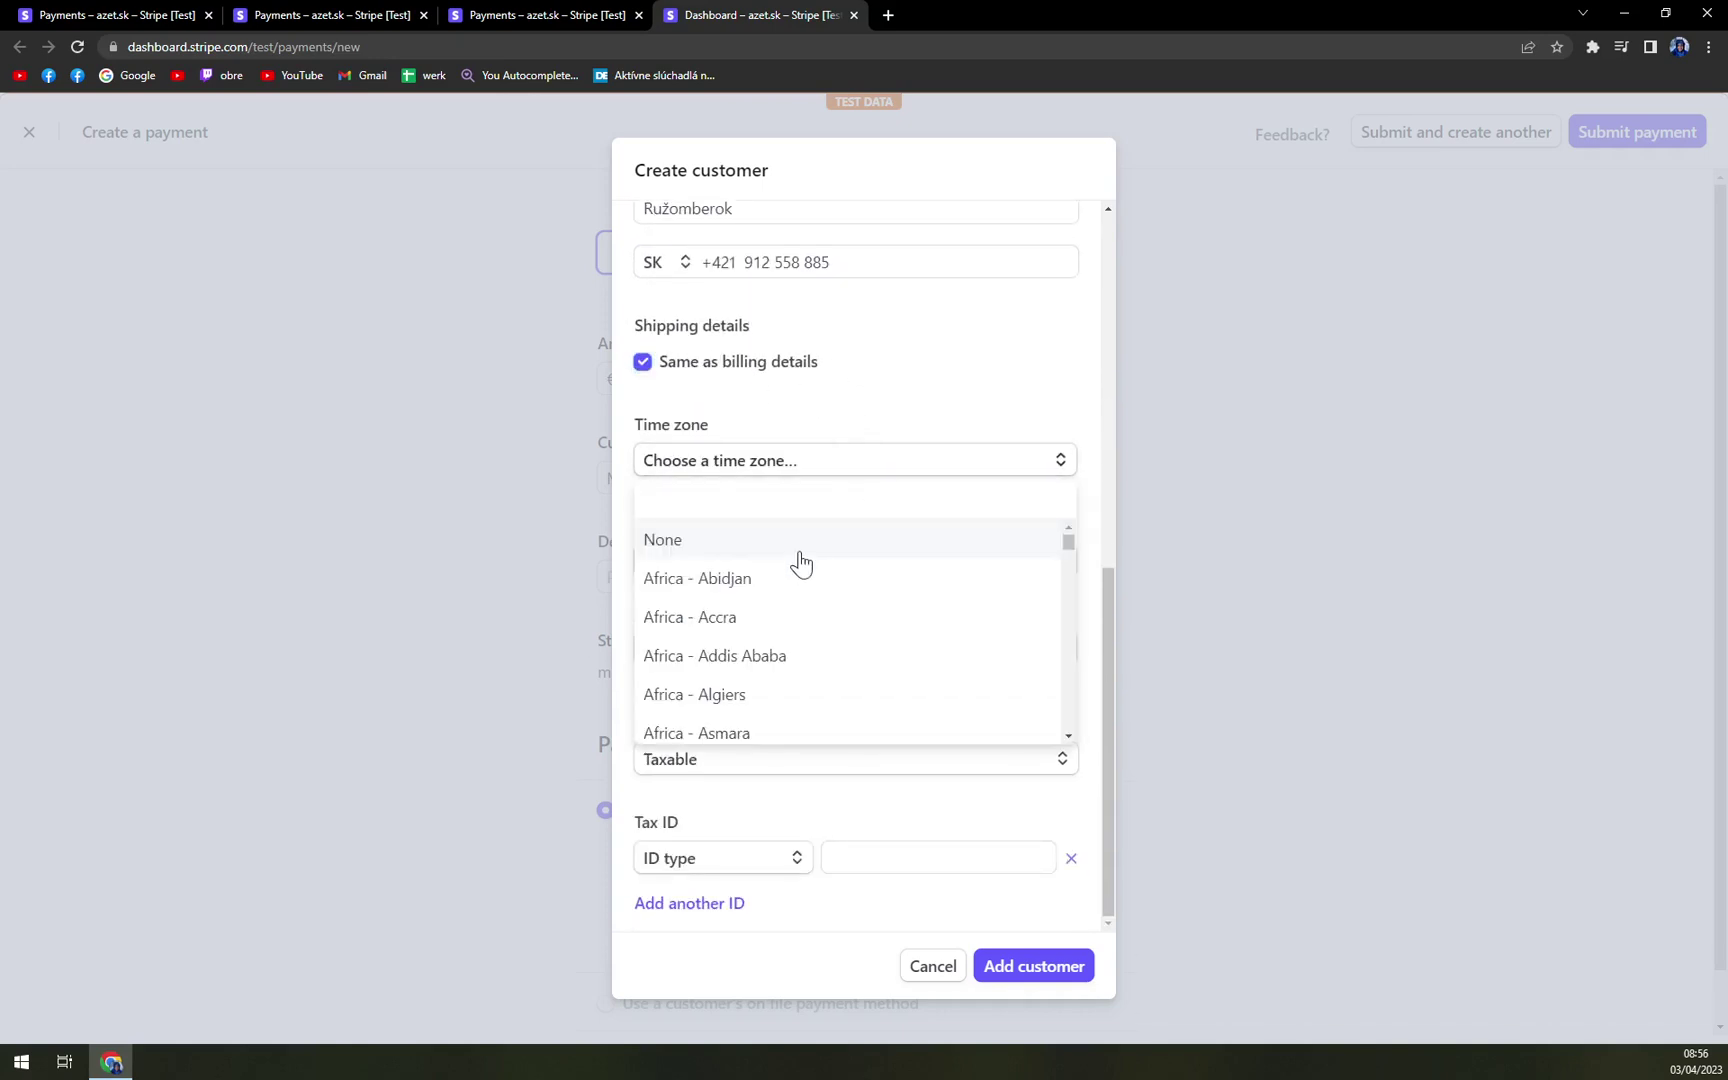
click(910, 420)
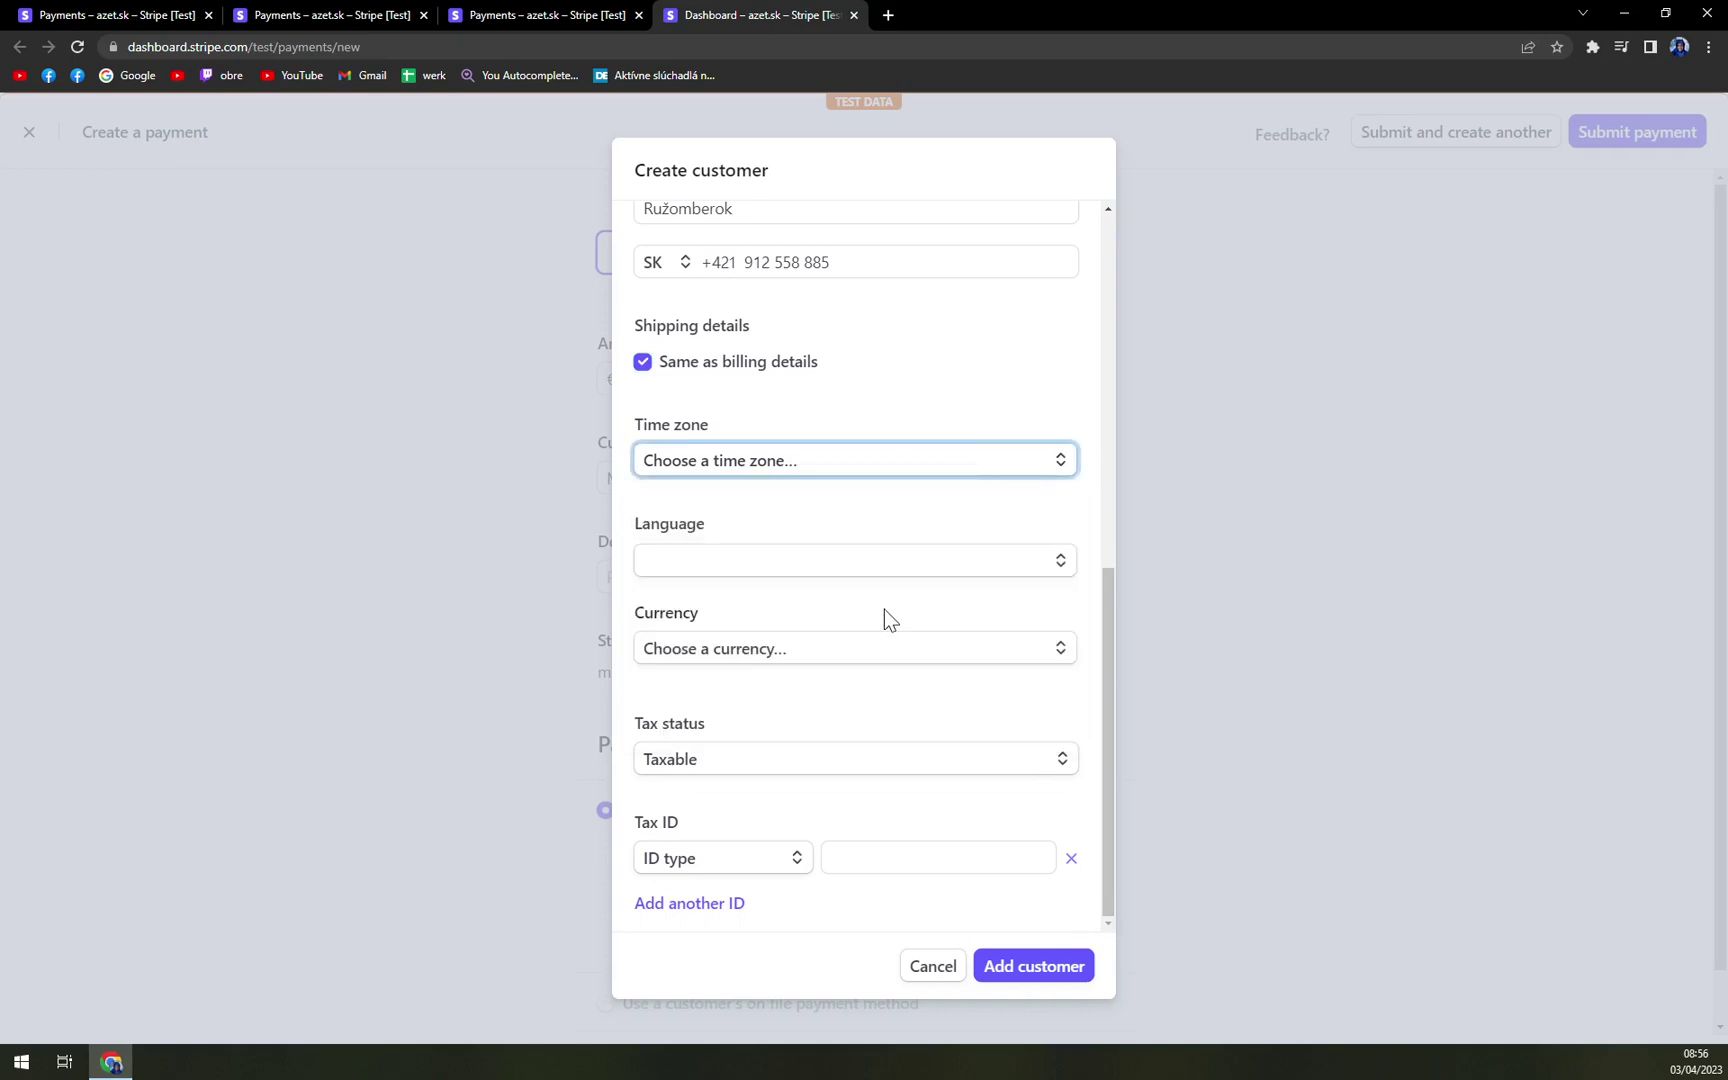
click(1063, 978)
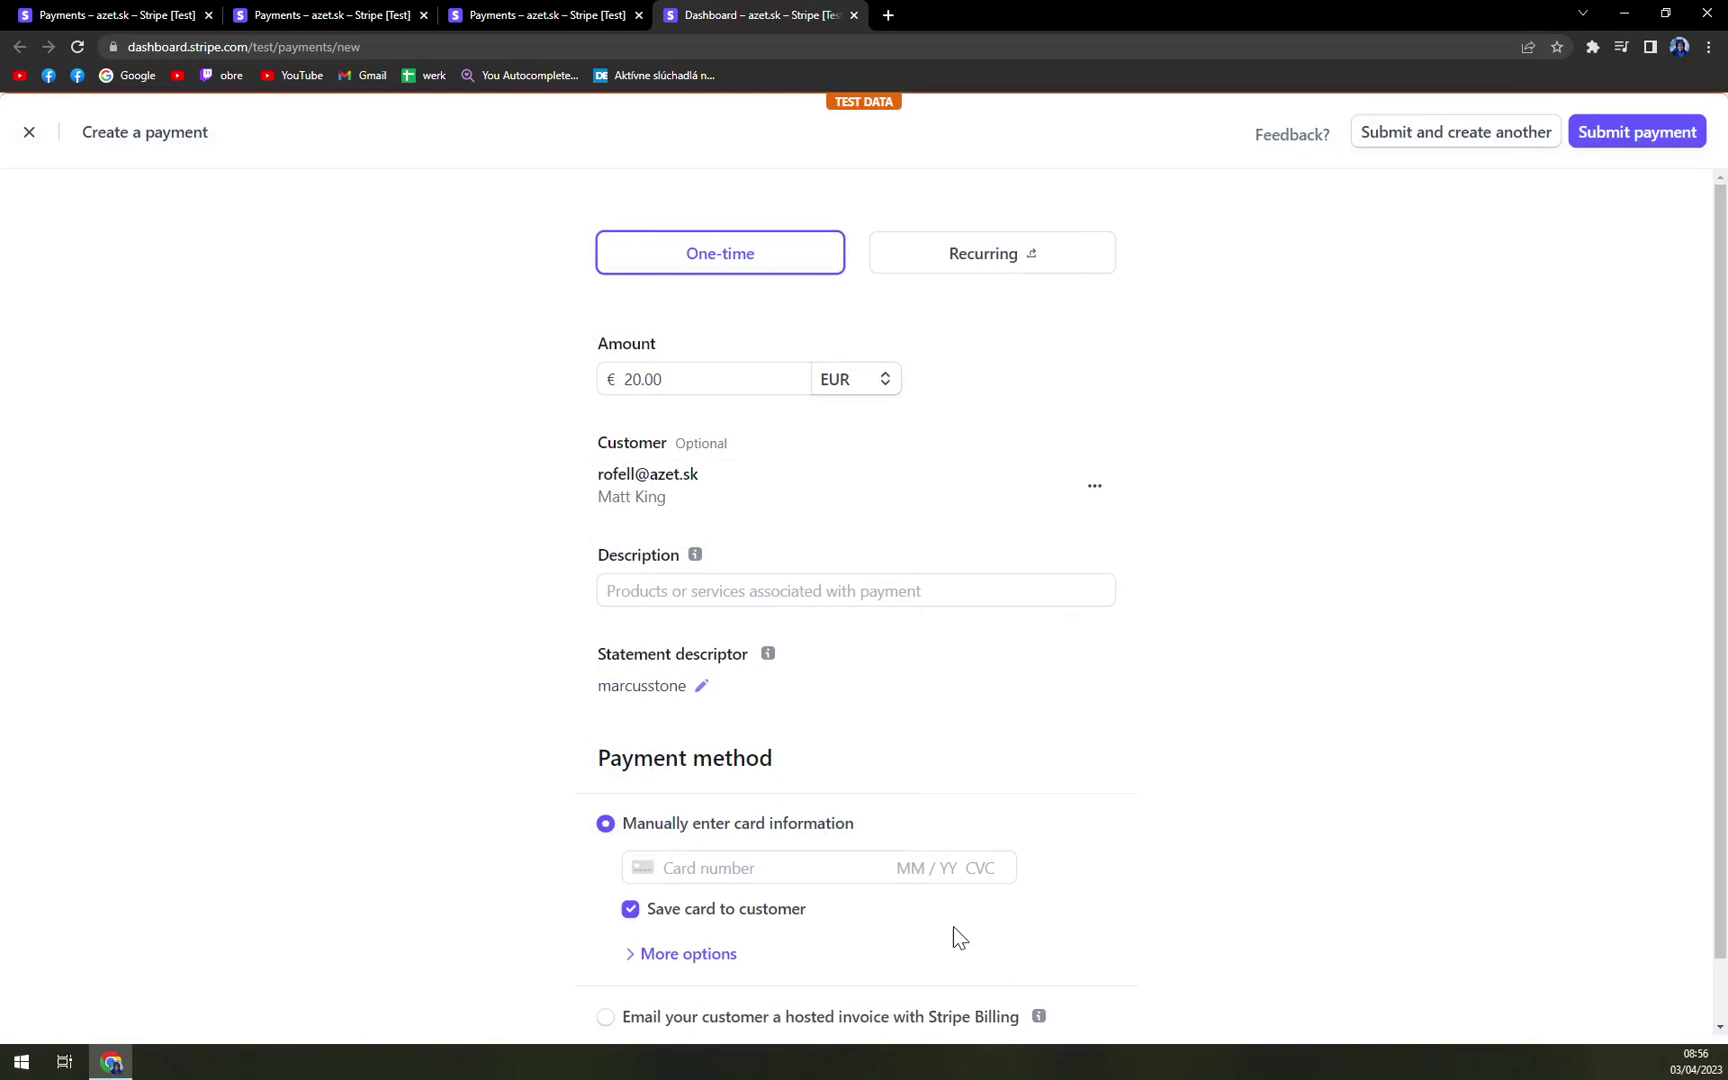
scroll(914, 864, down, 1)
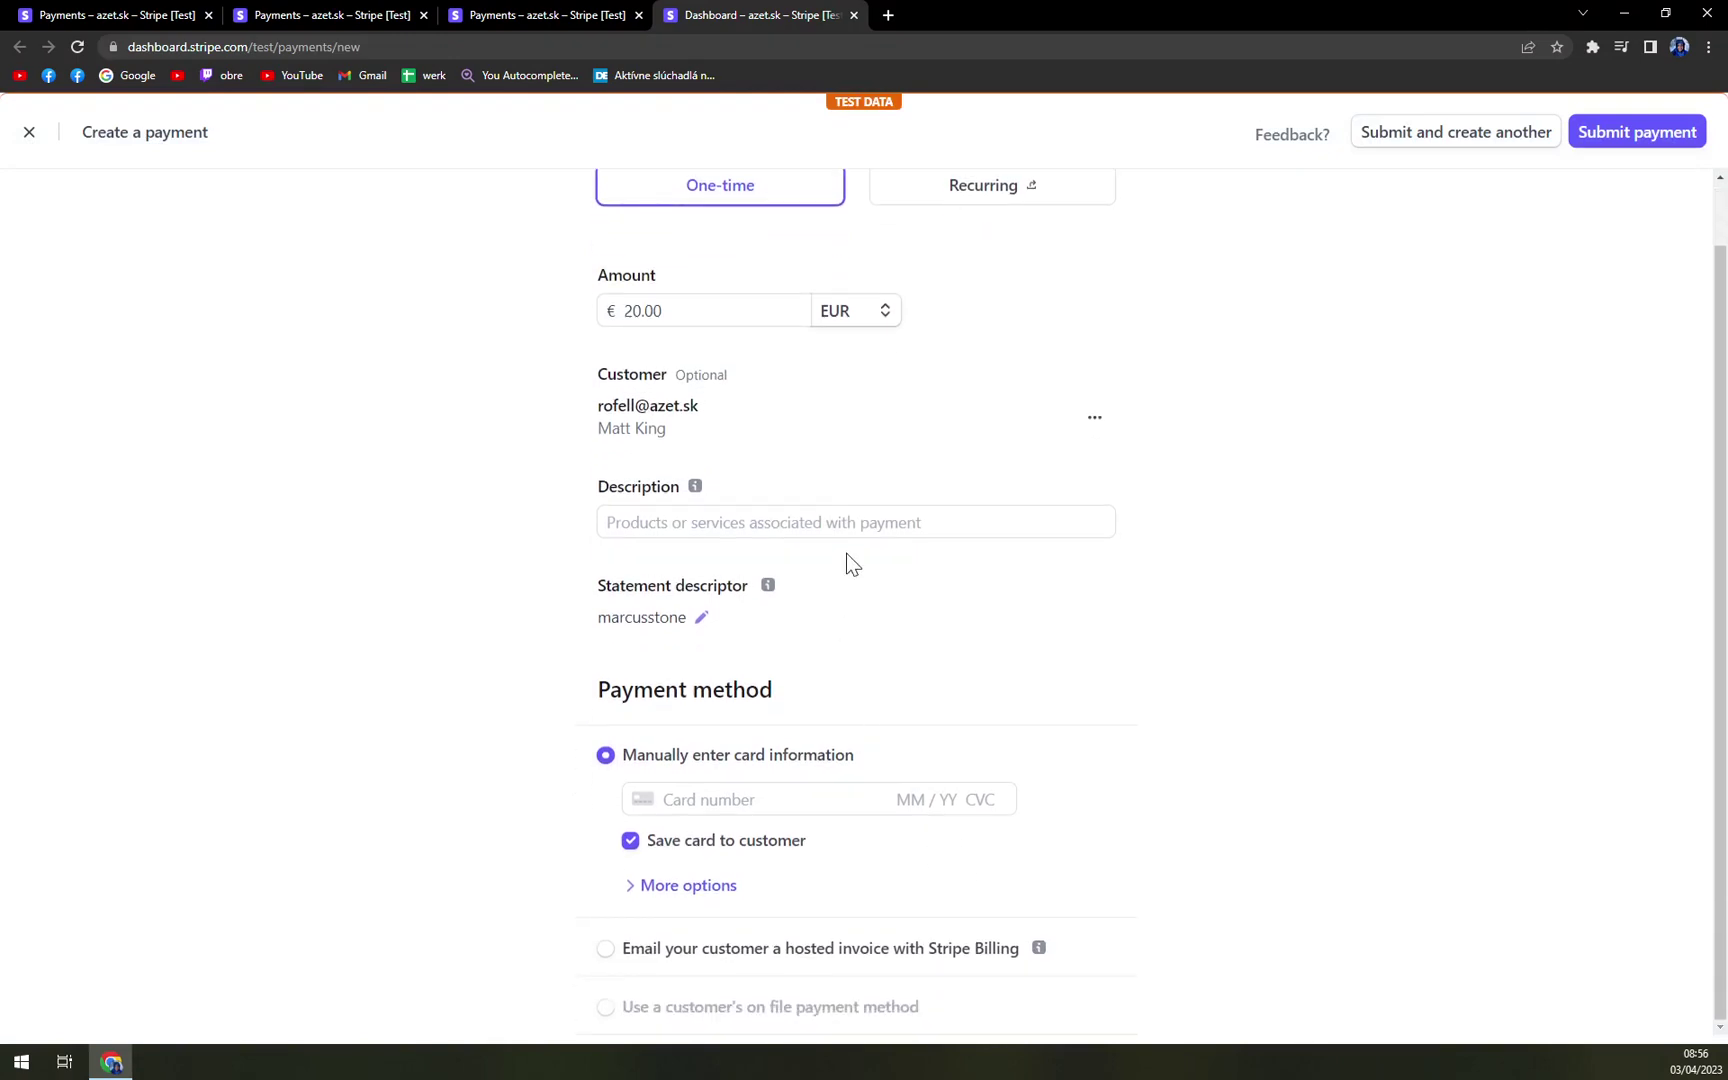
click(745, 799)
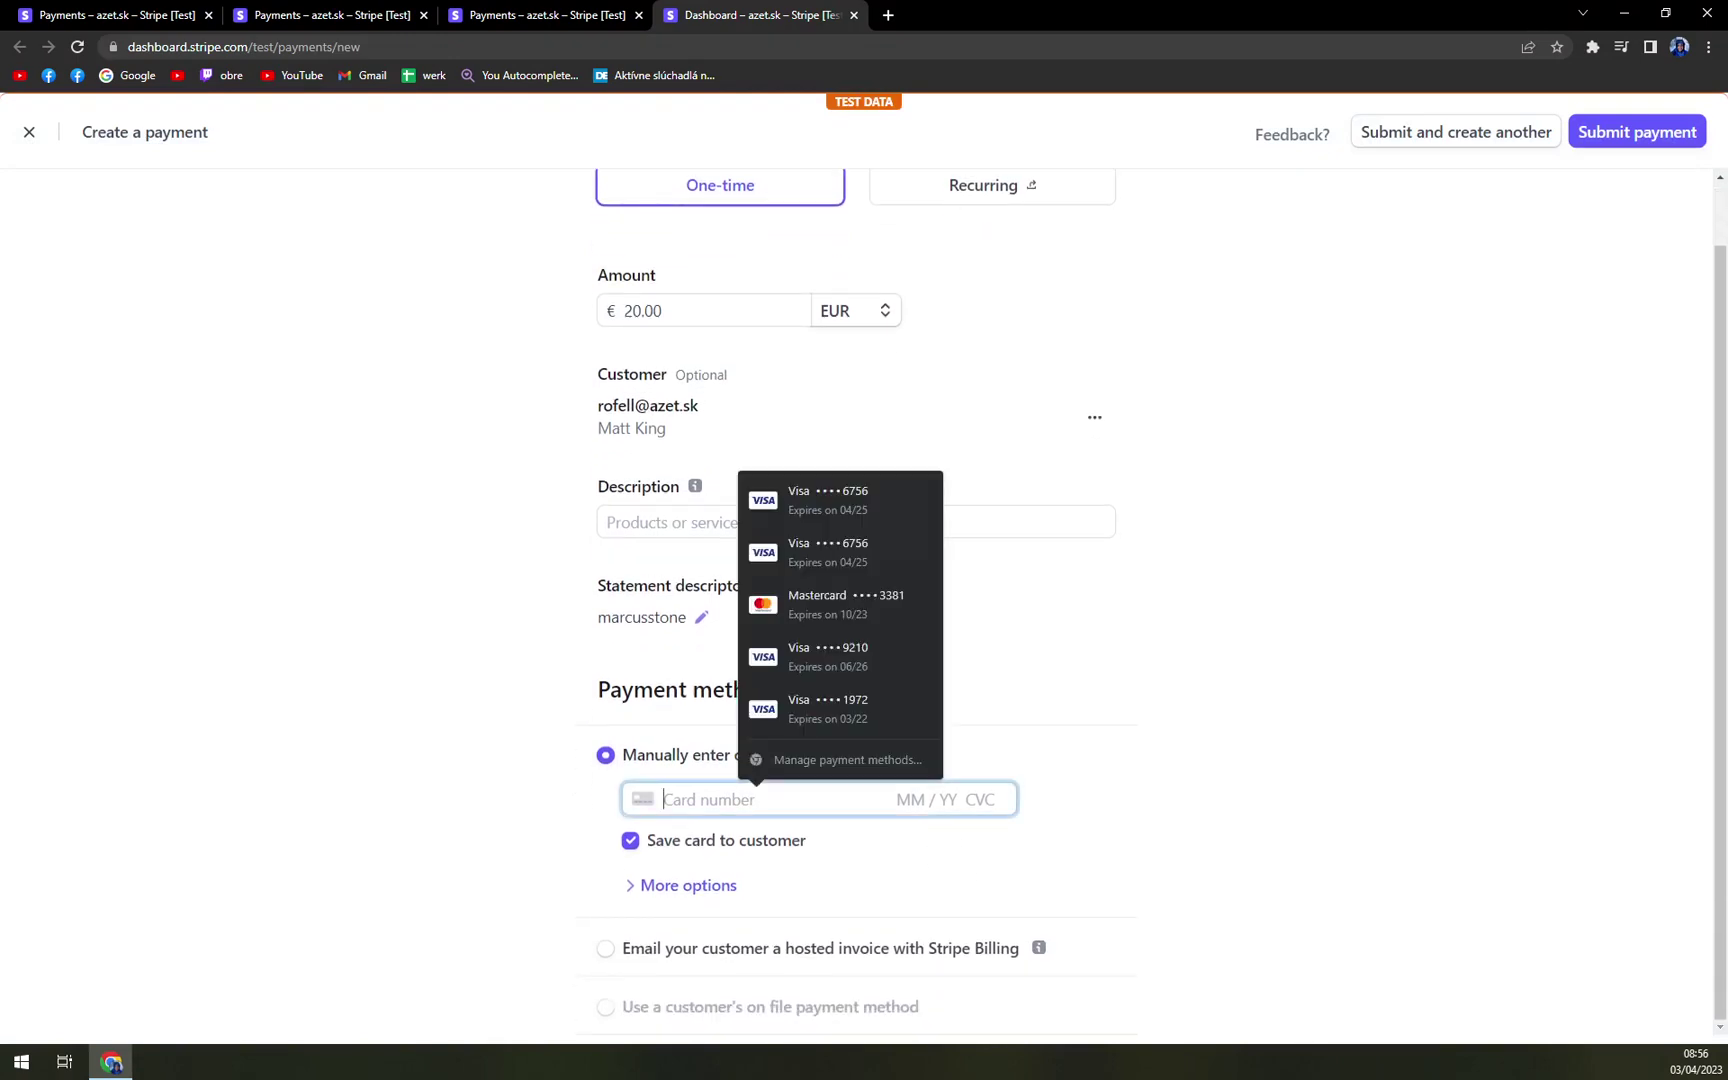
click(1340, 690)
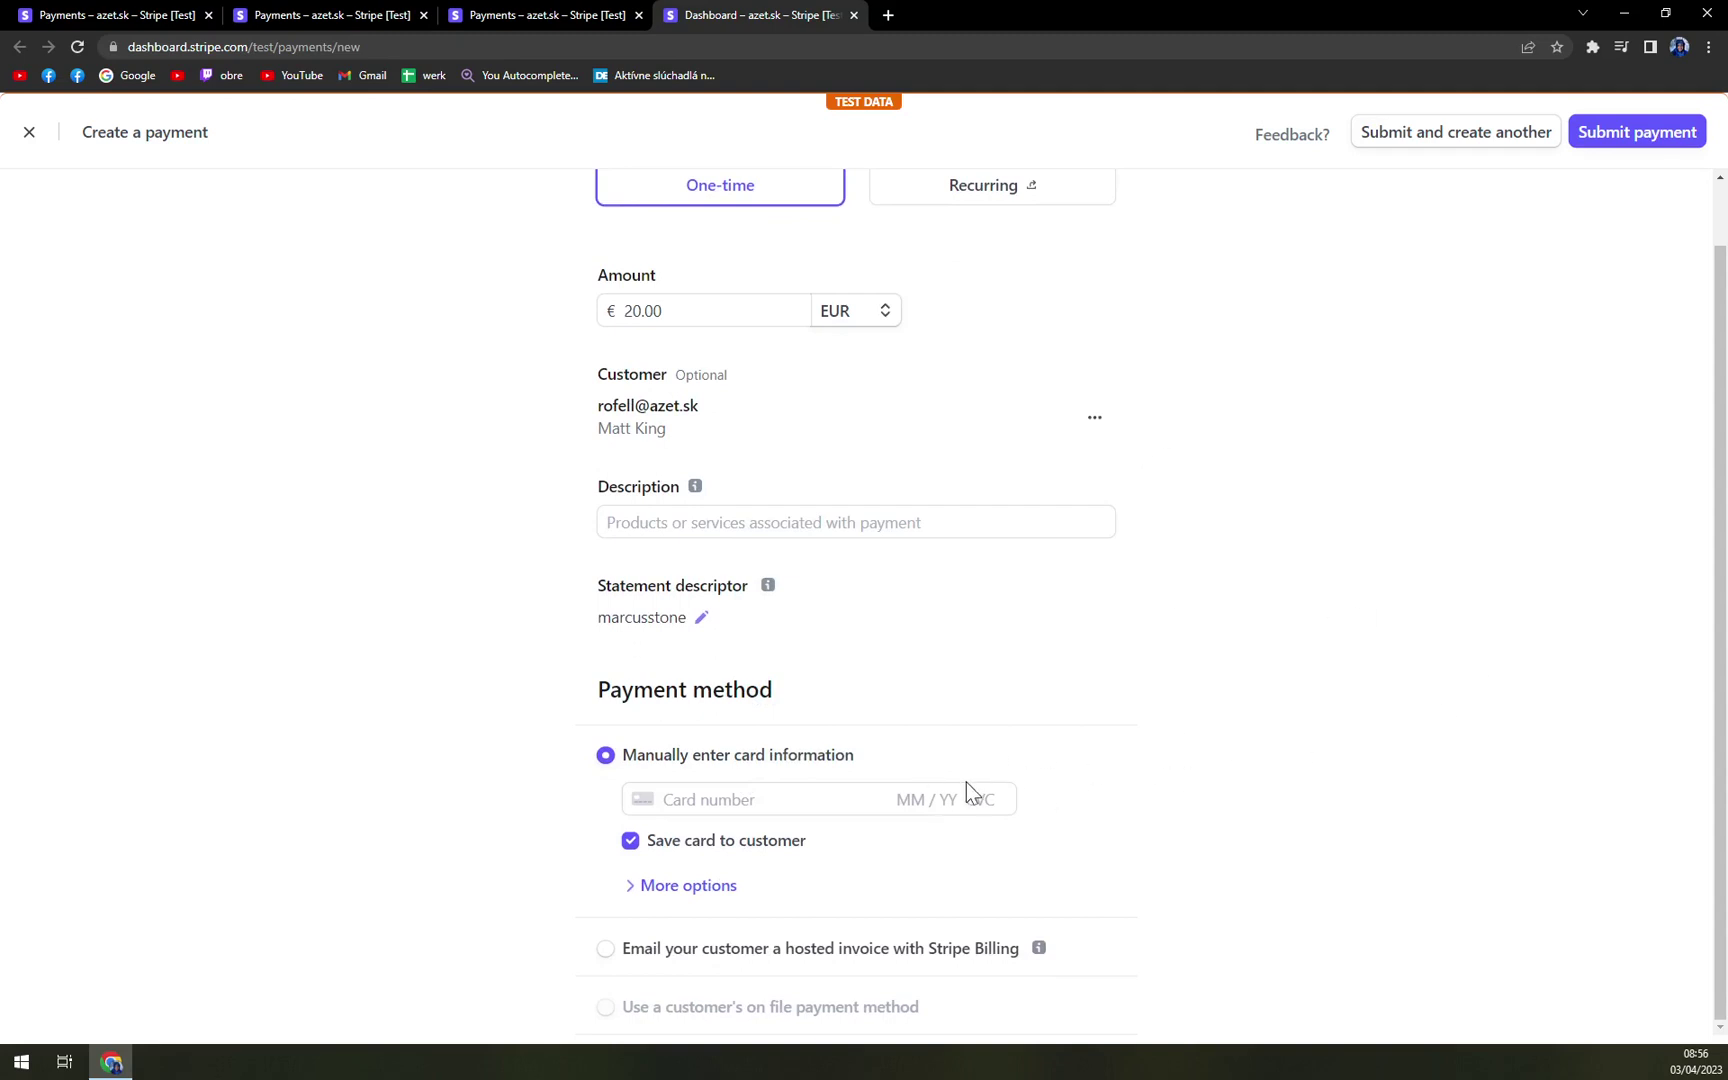
click(905, 799)
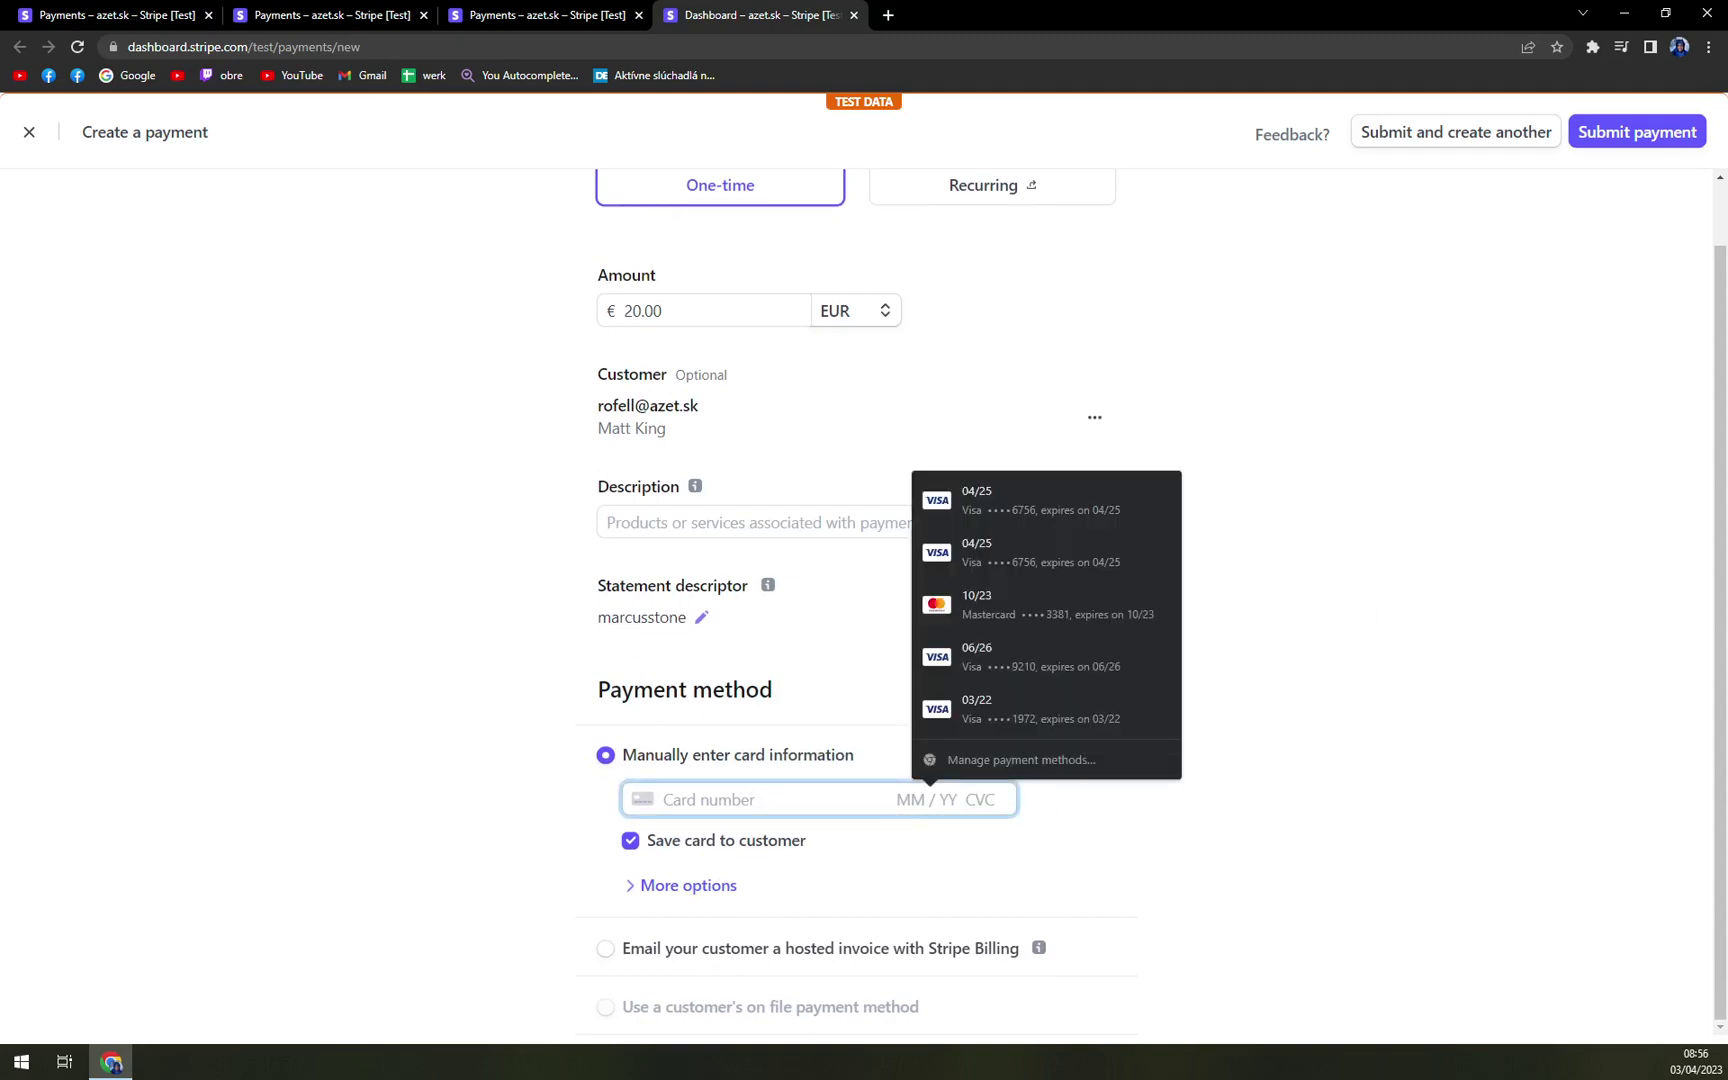
click(1426, 864)
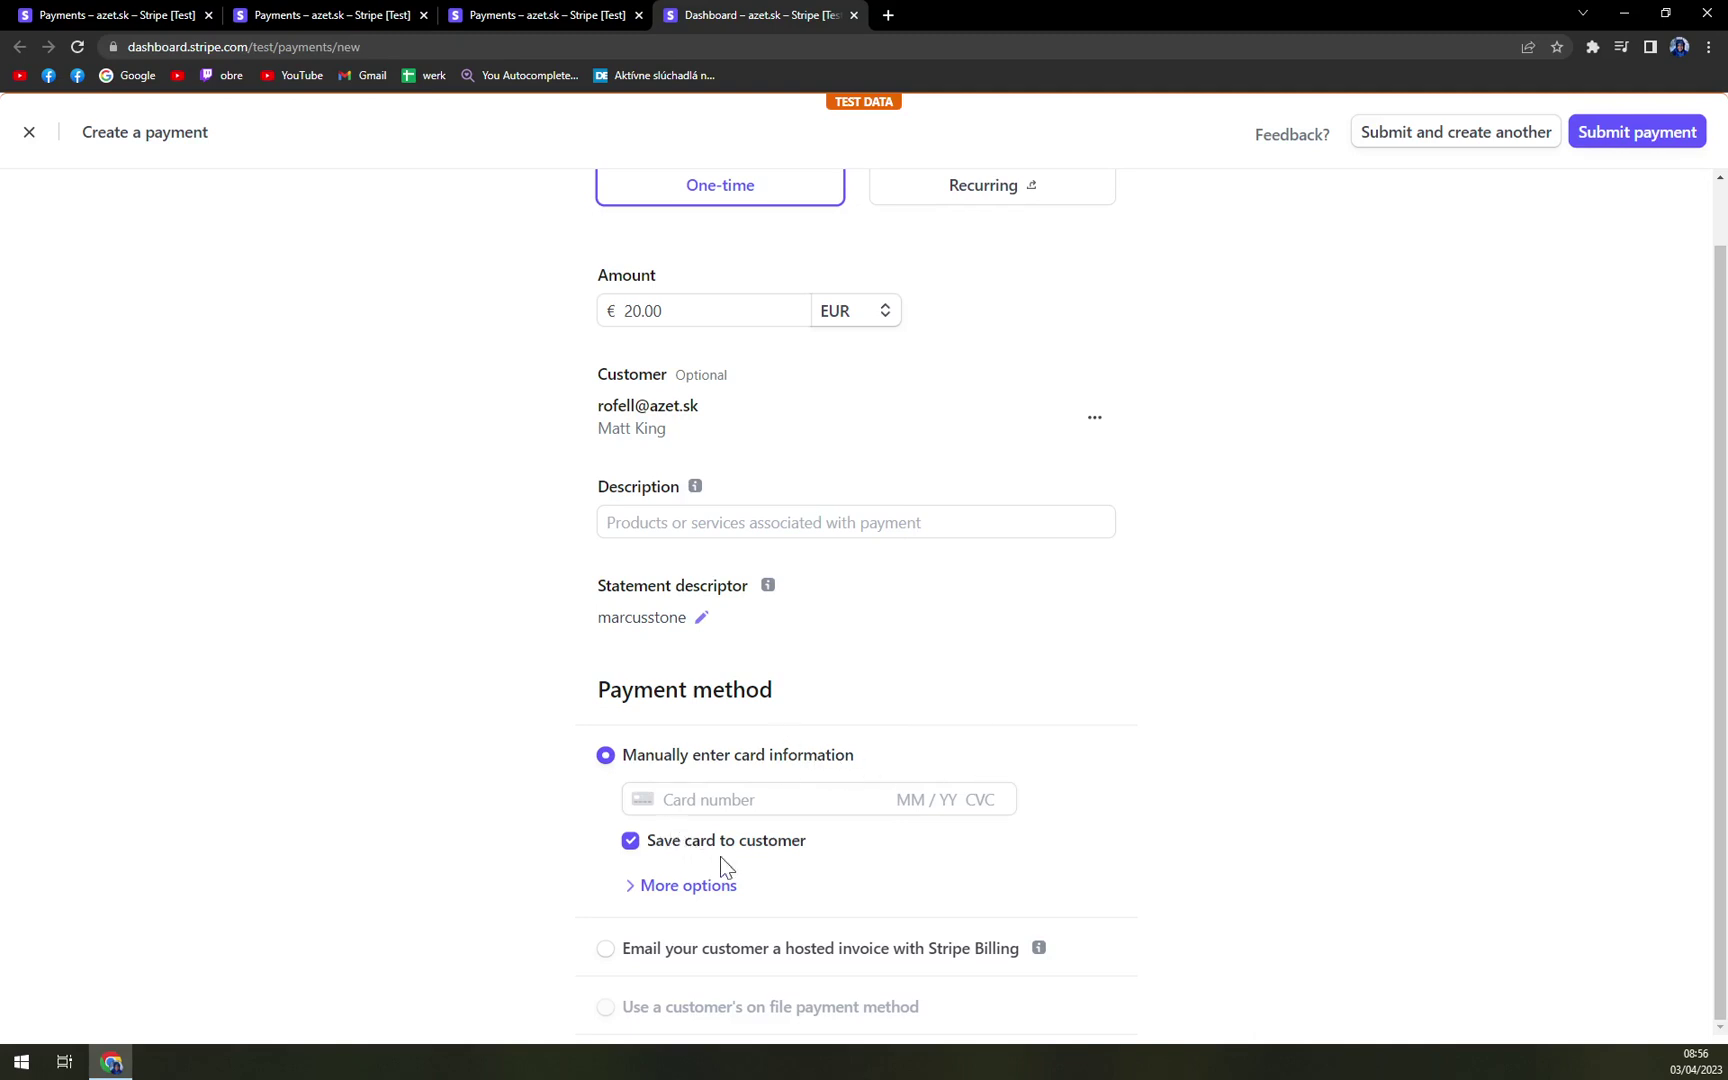
click(689, 888)
scroll(630, 730, down, 2)
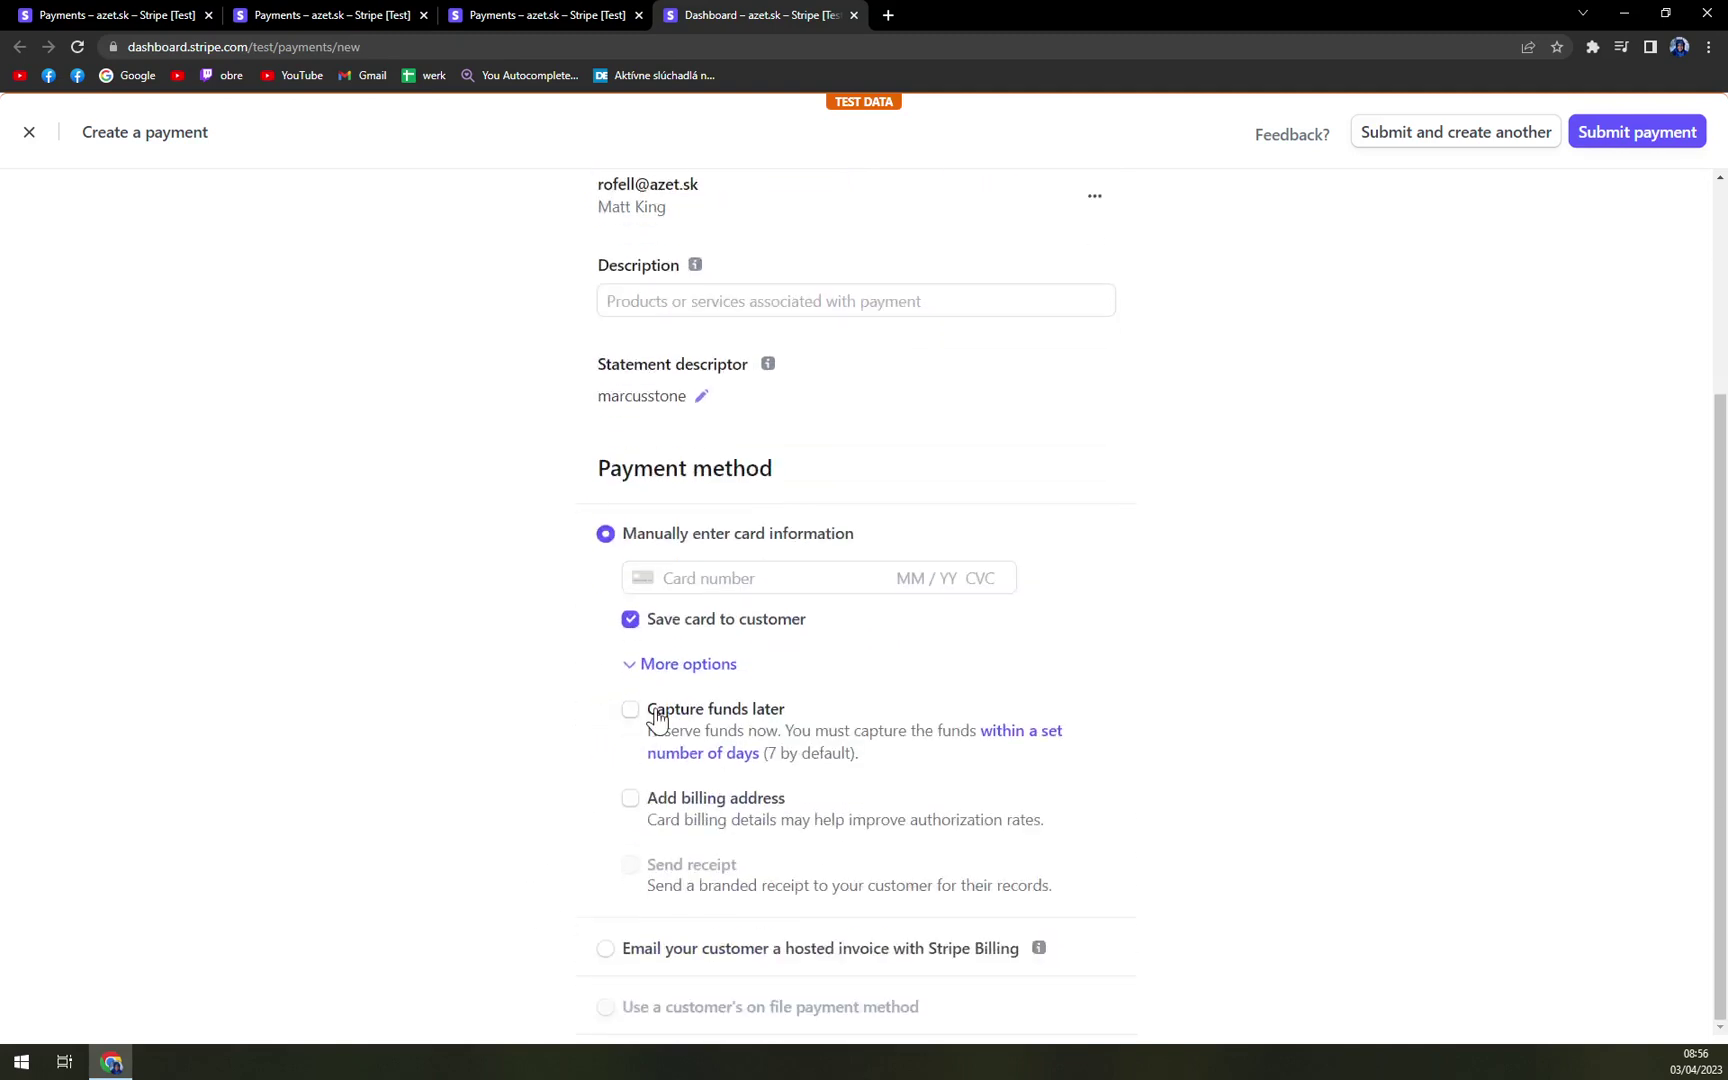
click(680, 665)
scroll(945, 841, up, 2)
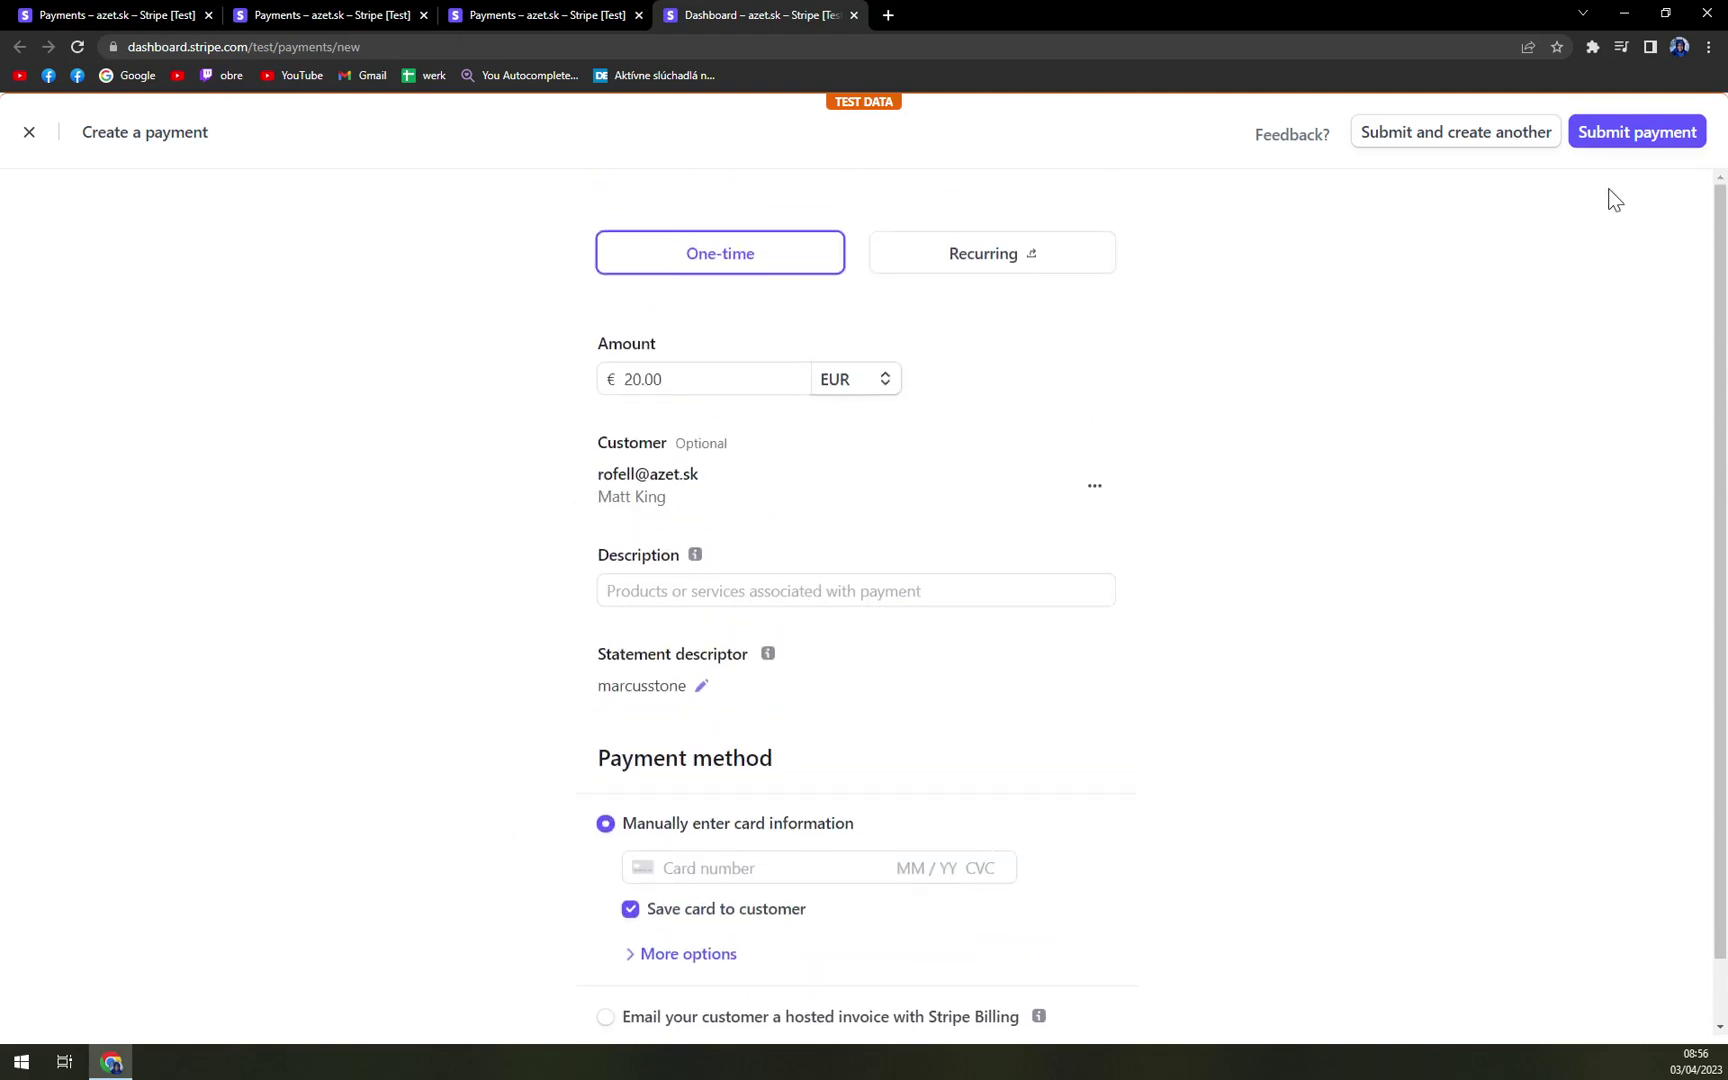
- Give the 20.00 EUR payment the description TEST and try submitting it
click(1633, 140)
click(776, 592)
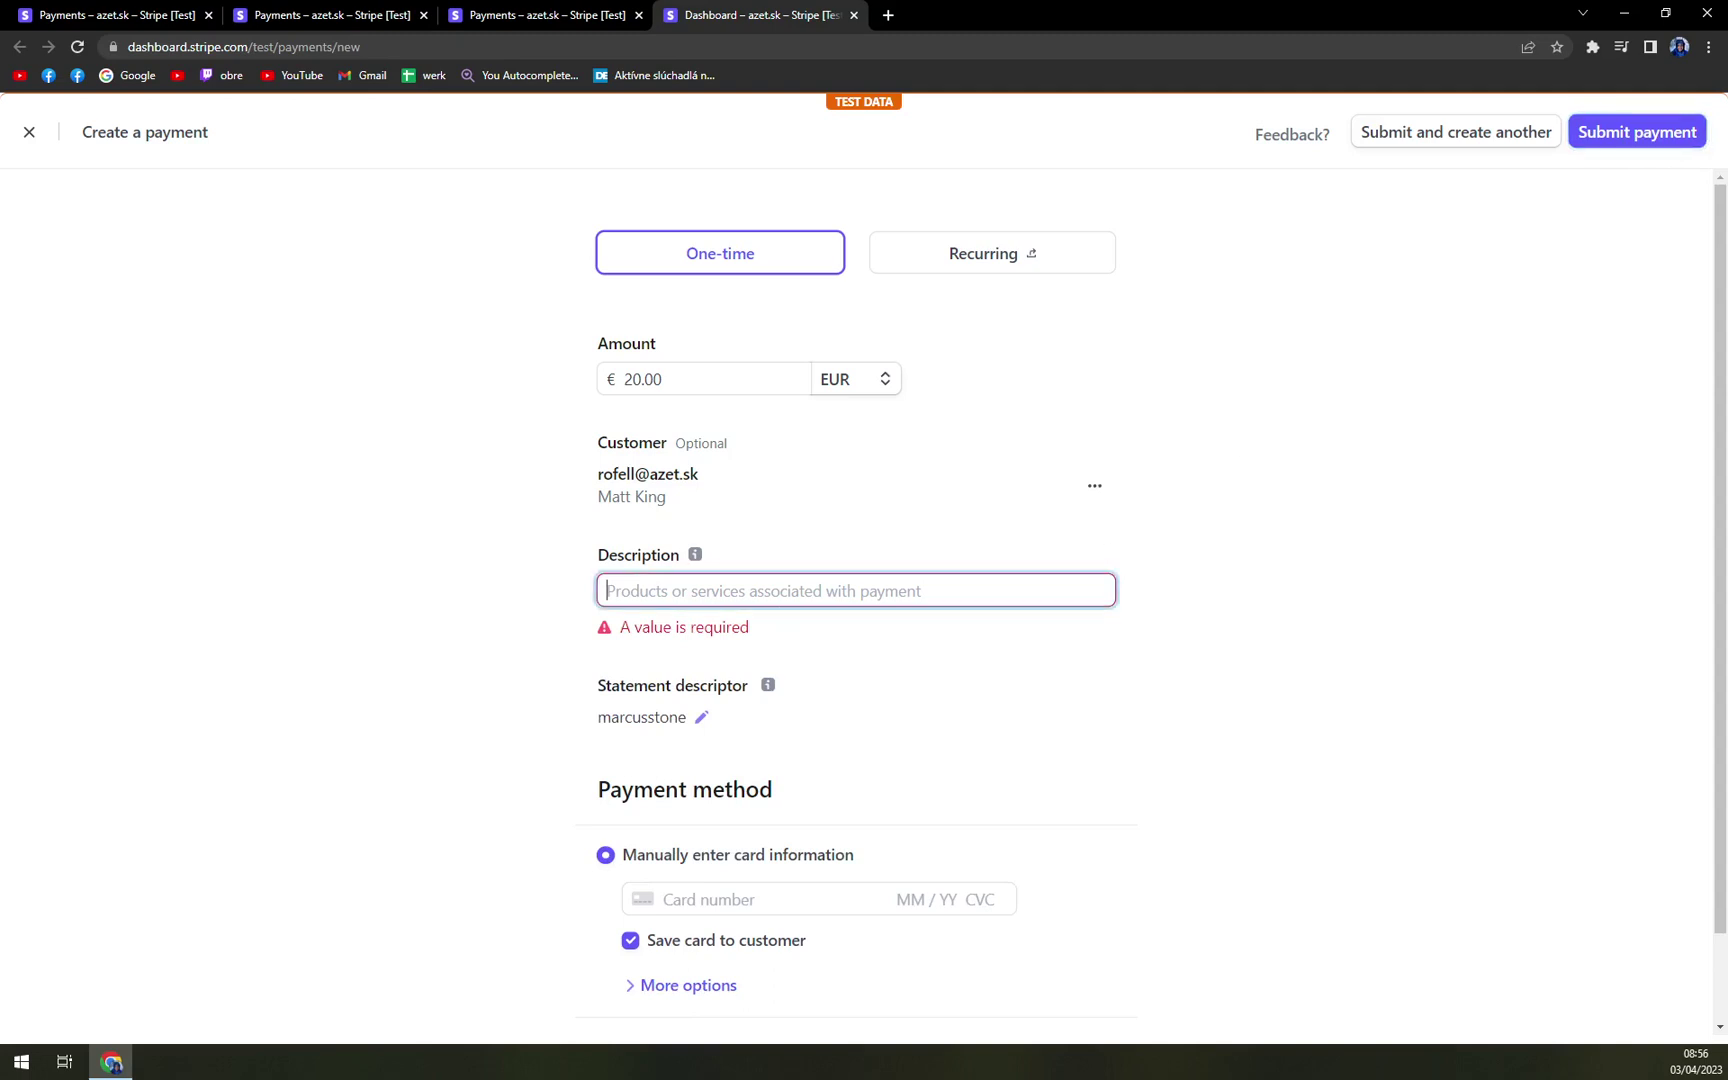
text(Tutor)
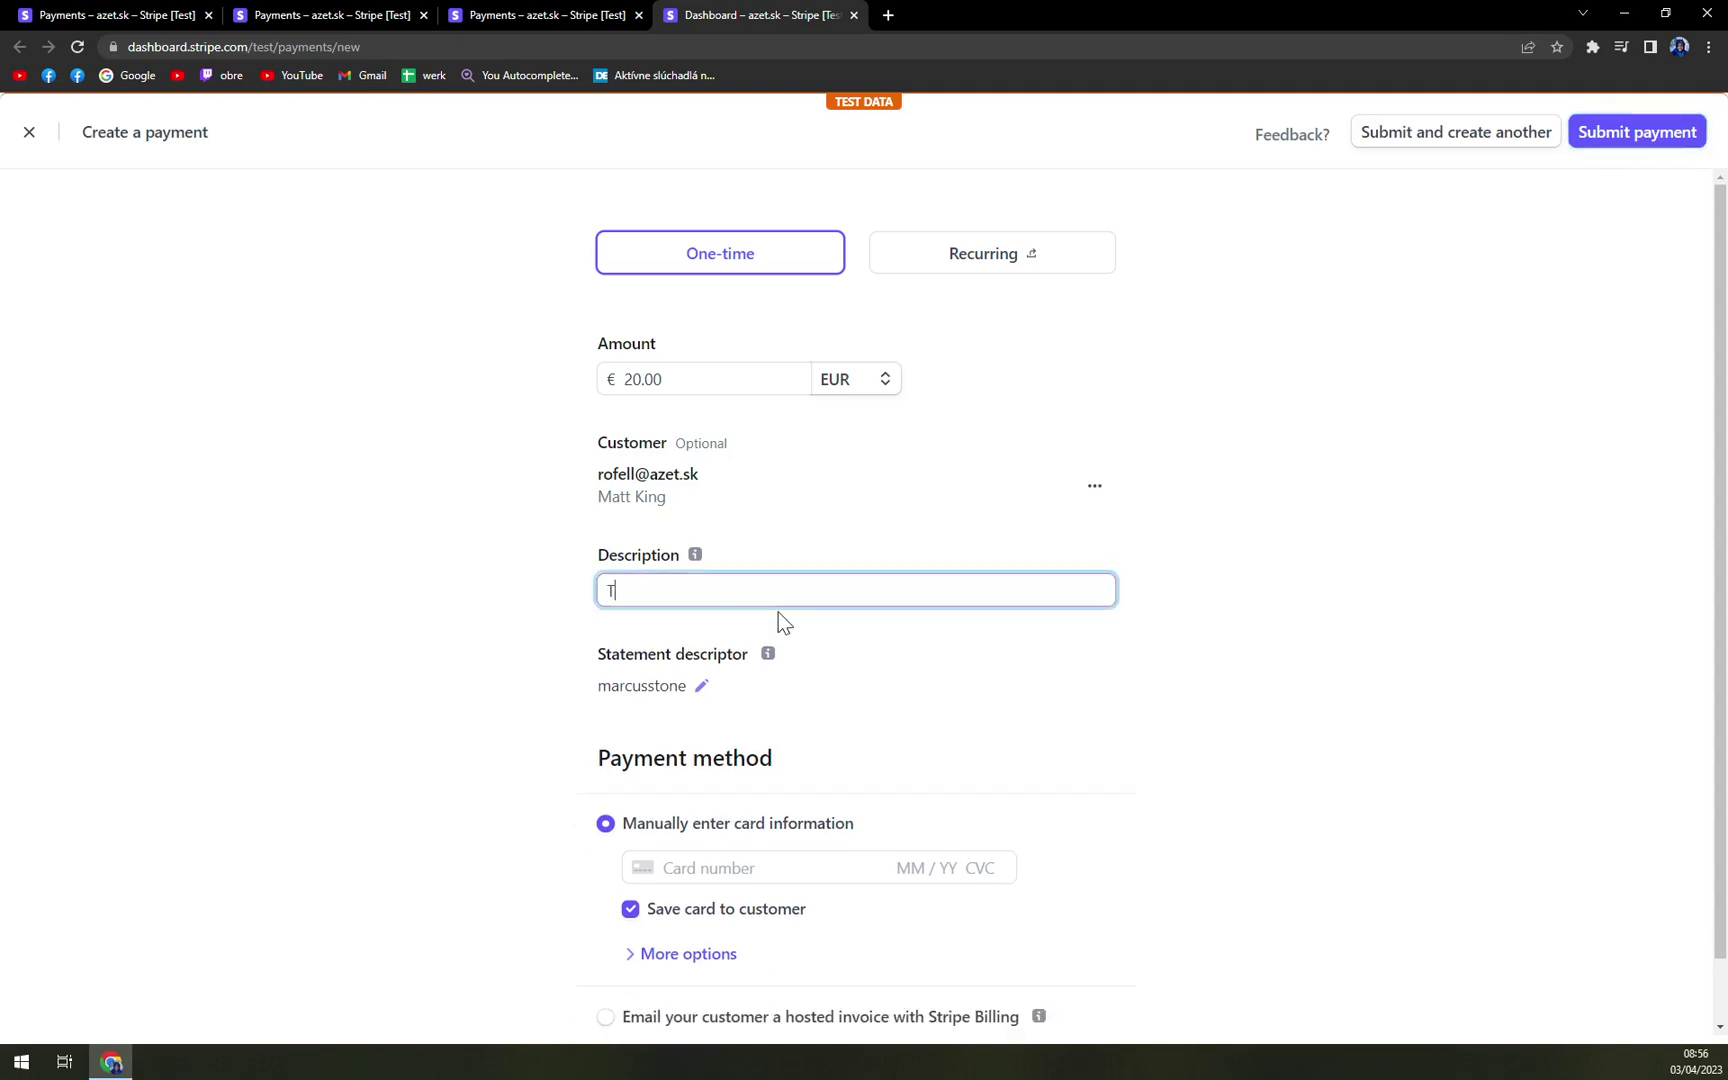
key(BackSpace)
key(BackSpace)
key(BackSpace)
key(BackSpace)
text(EST)
click(1606, 138)
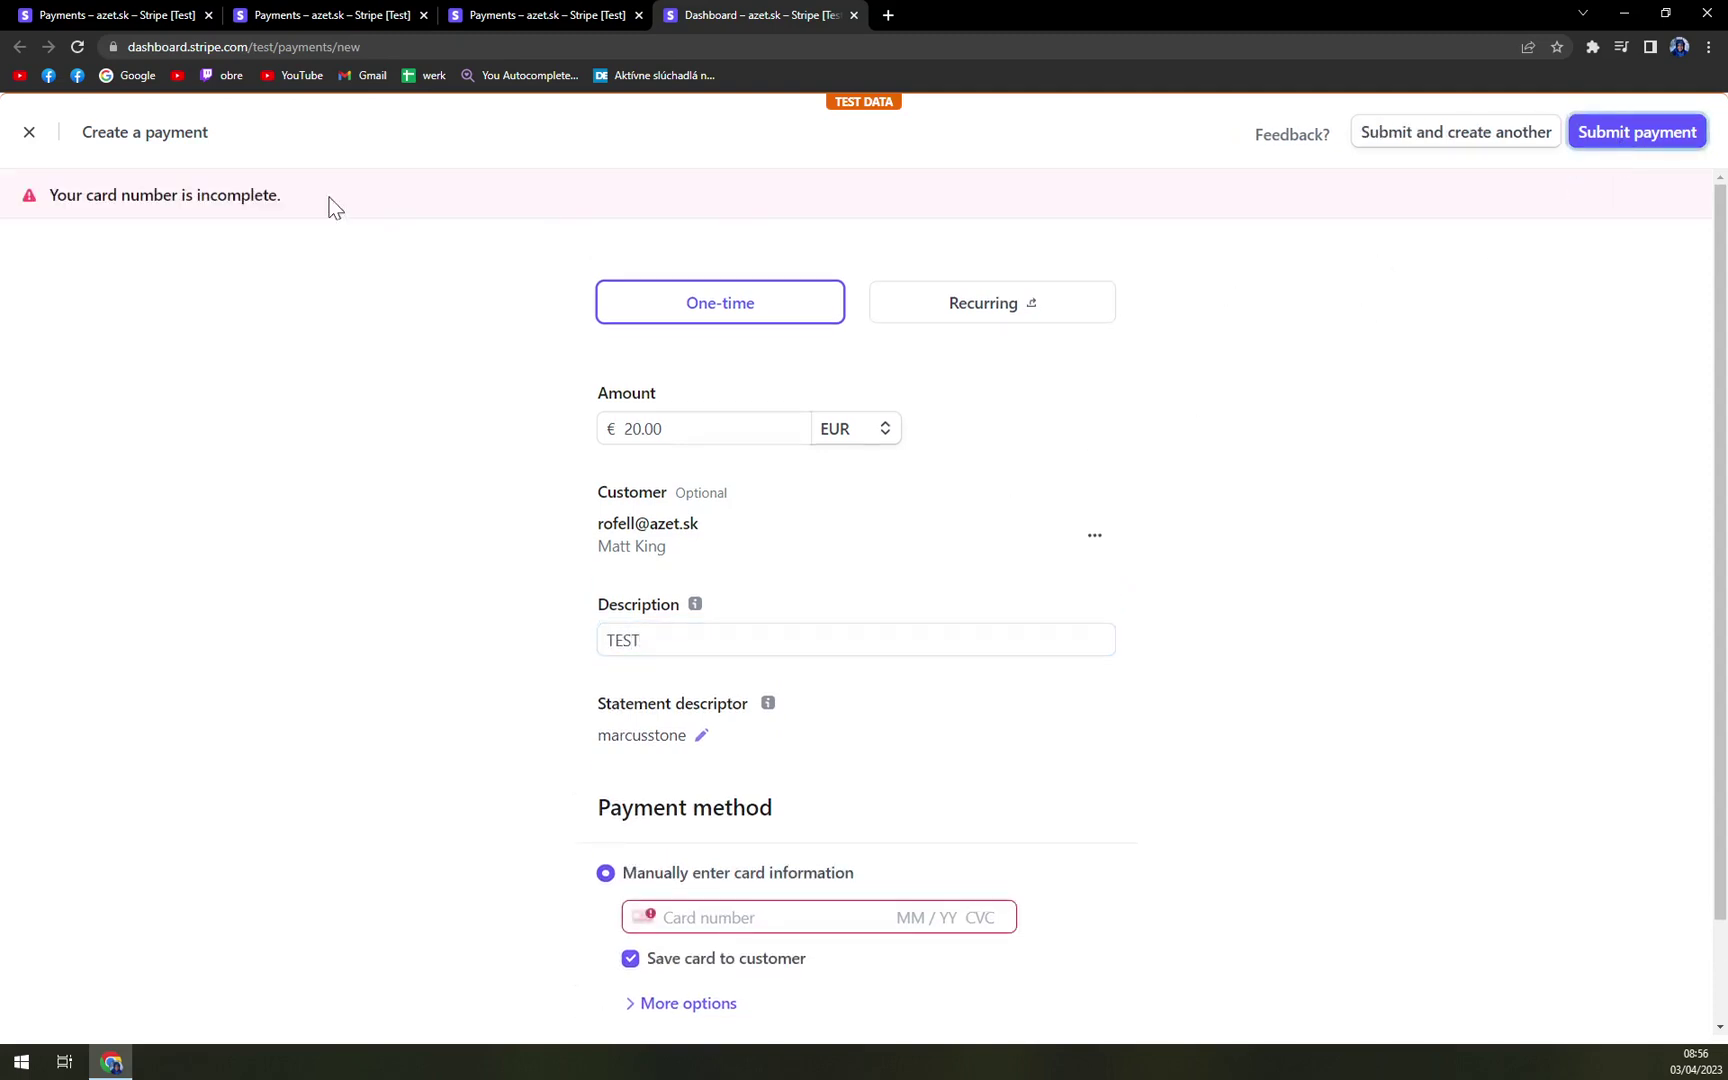
- Go to the incomplete card number field and dismiss the saved-cards suggestions
scroll(587, 653, down, 1)
click(690, 799)
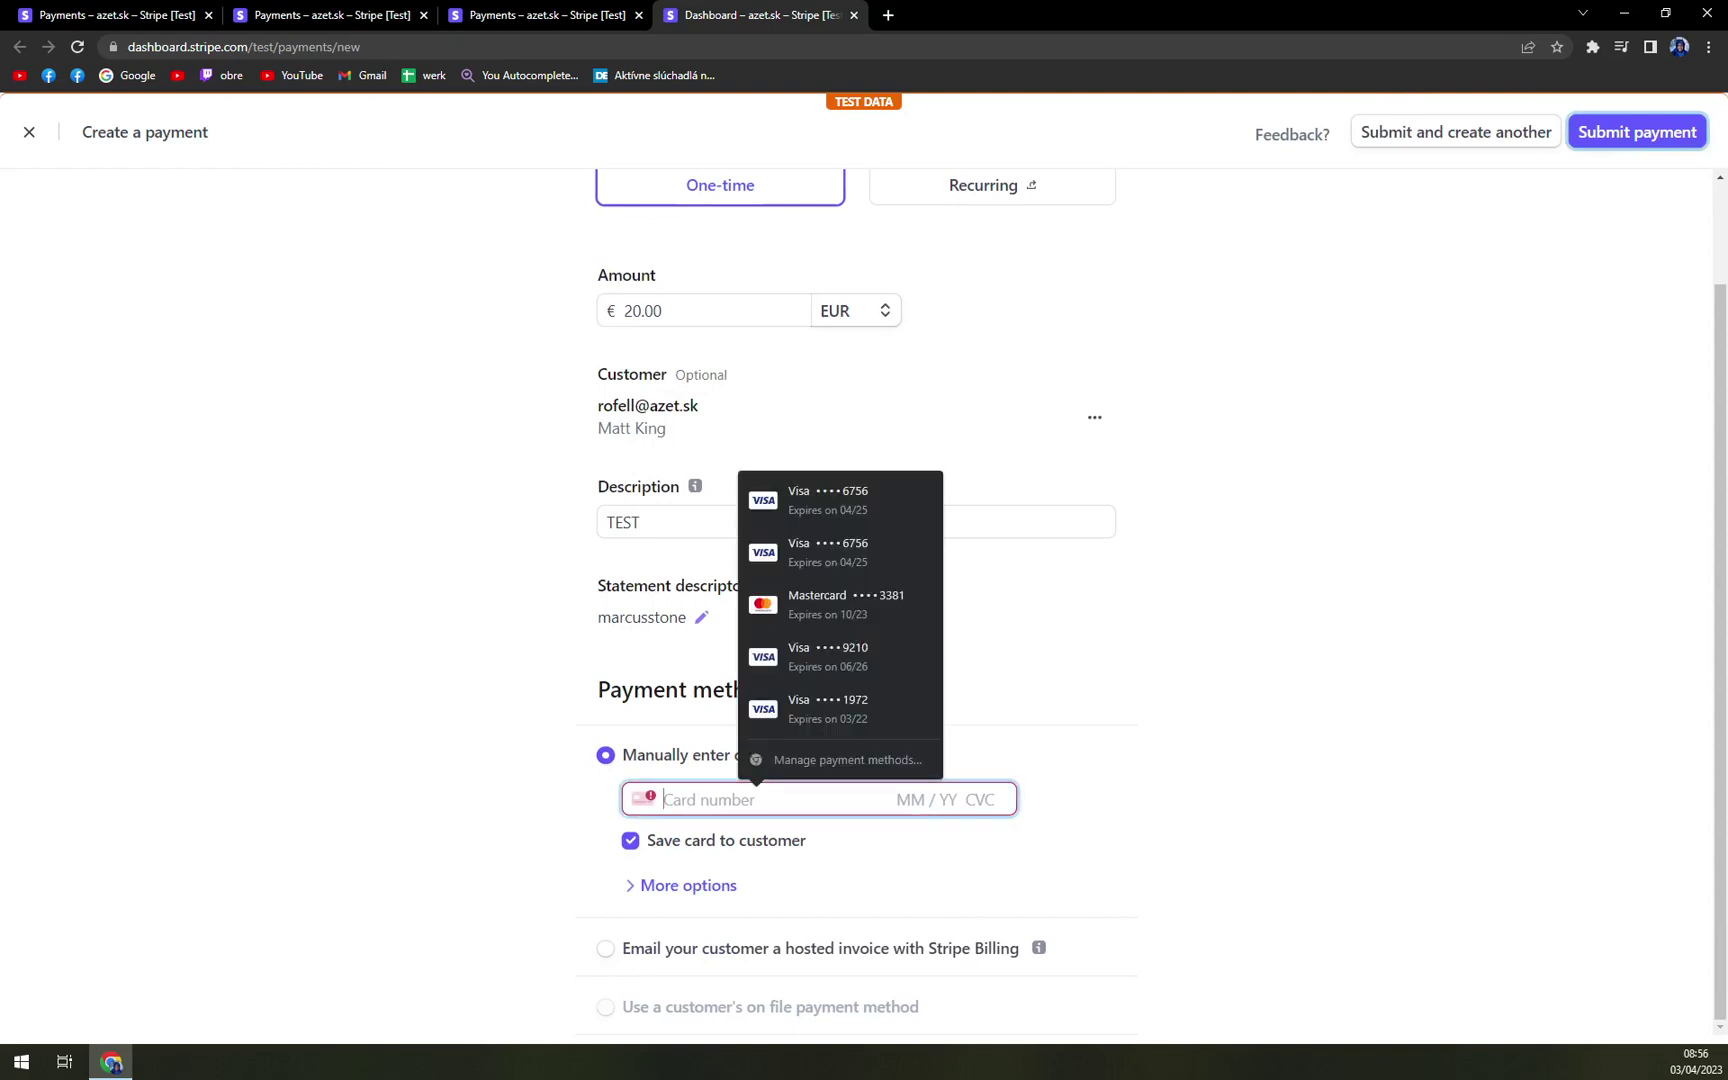
click(1405, 778)
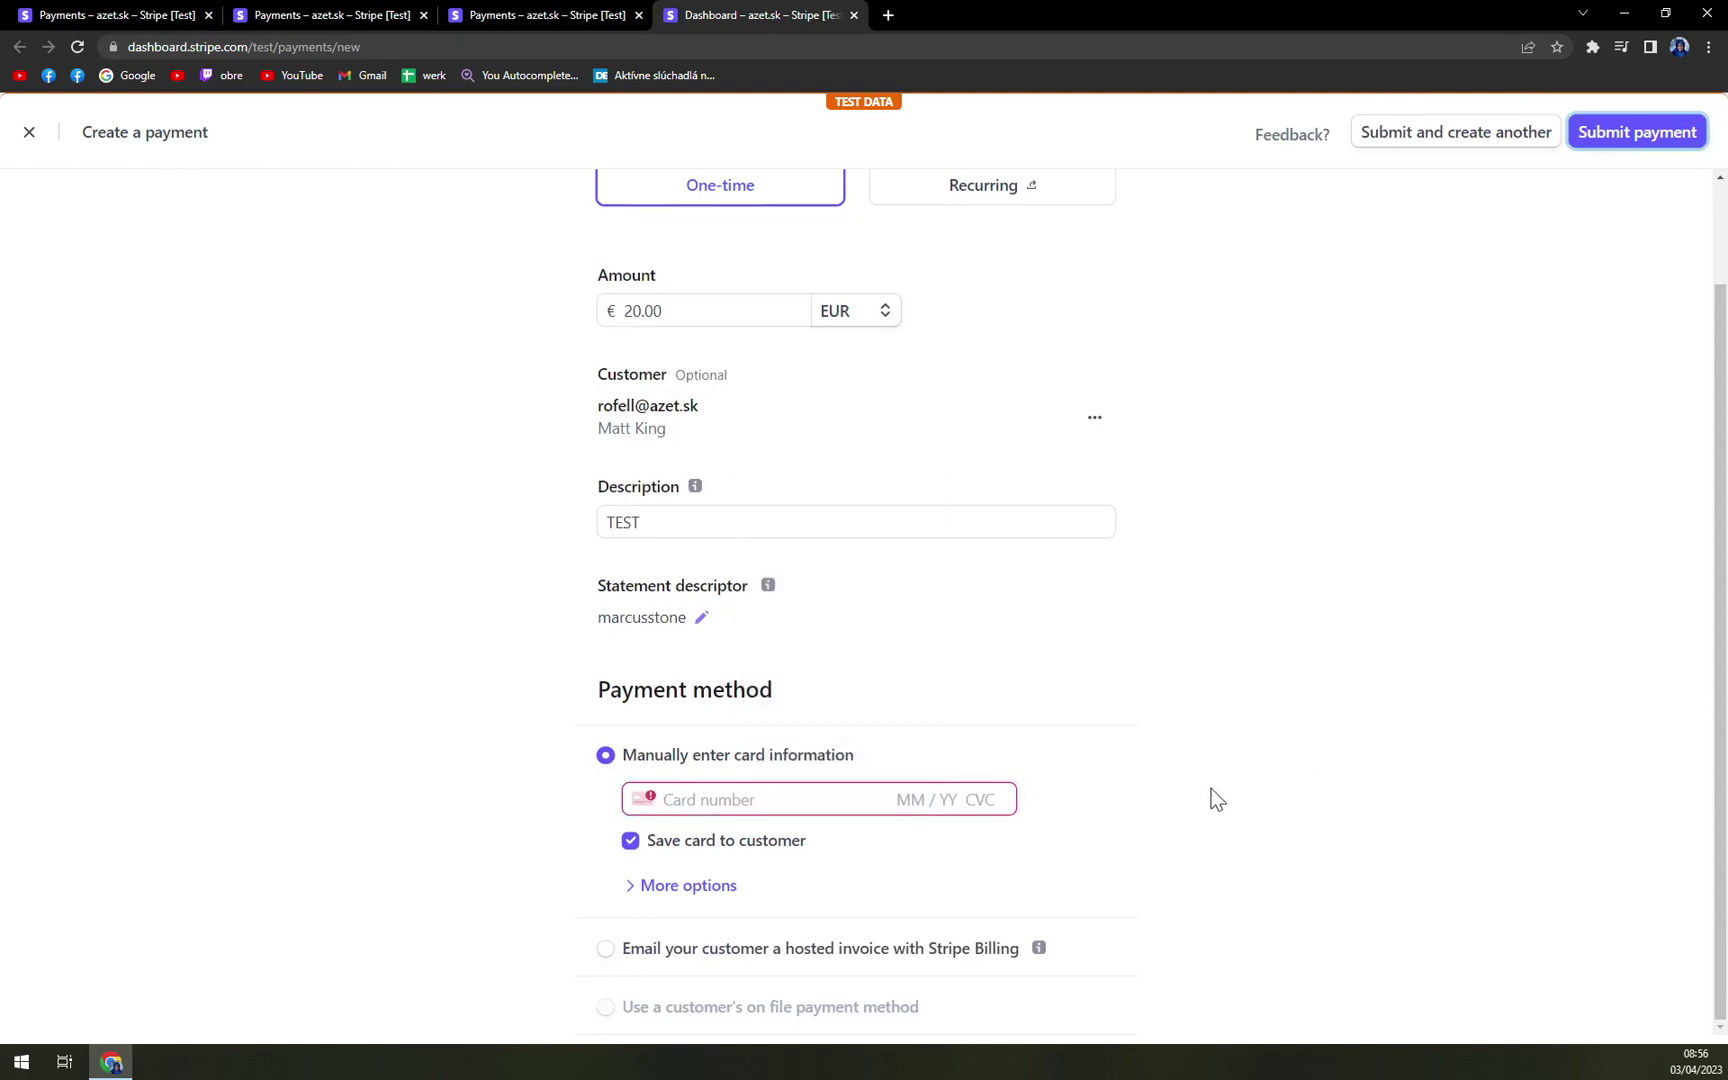
scroll(1149, 856, up, 1)
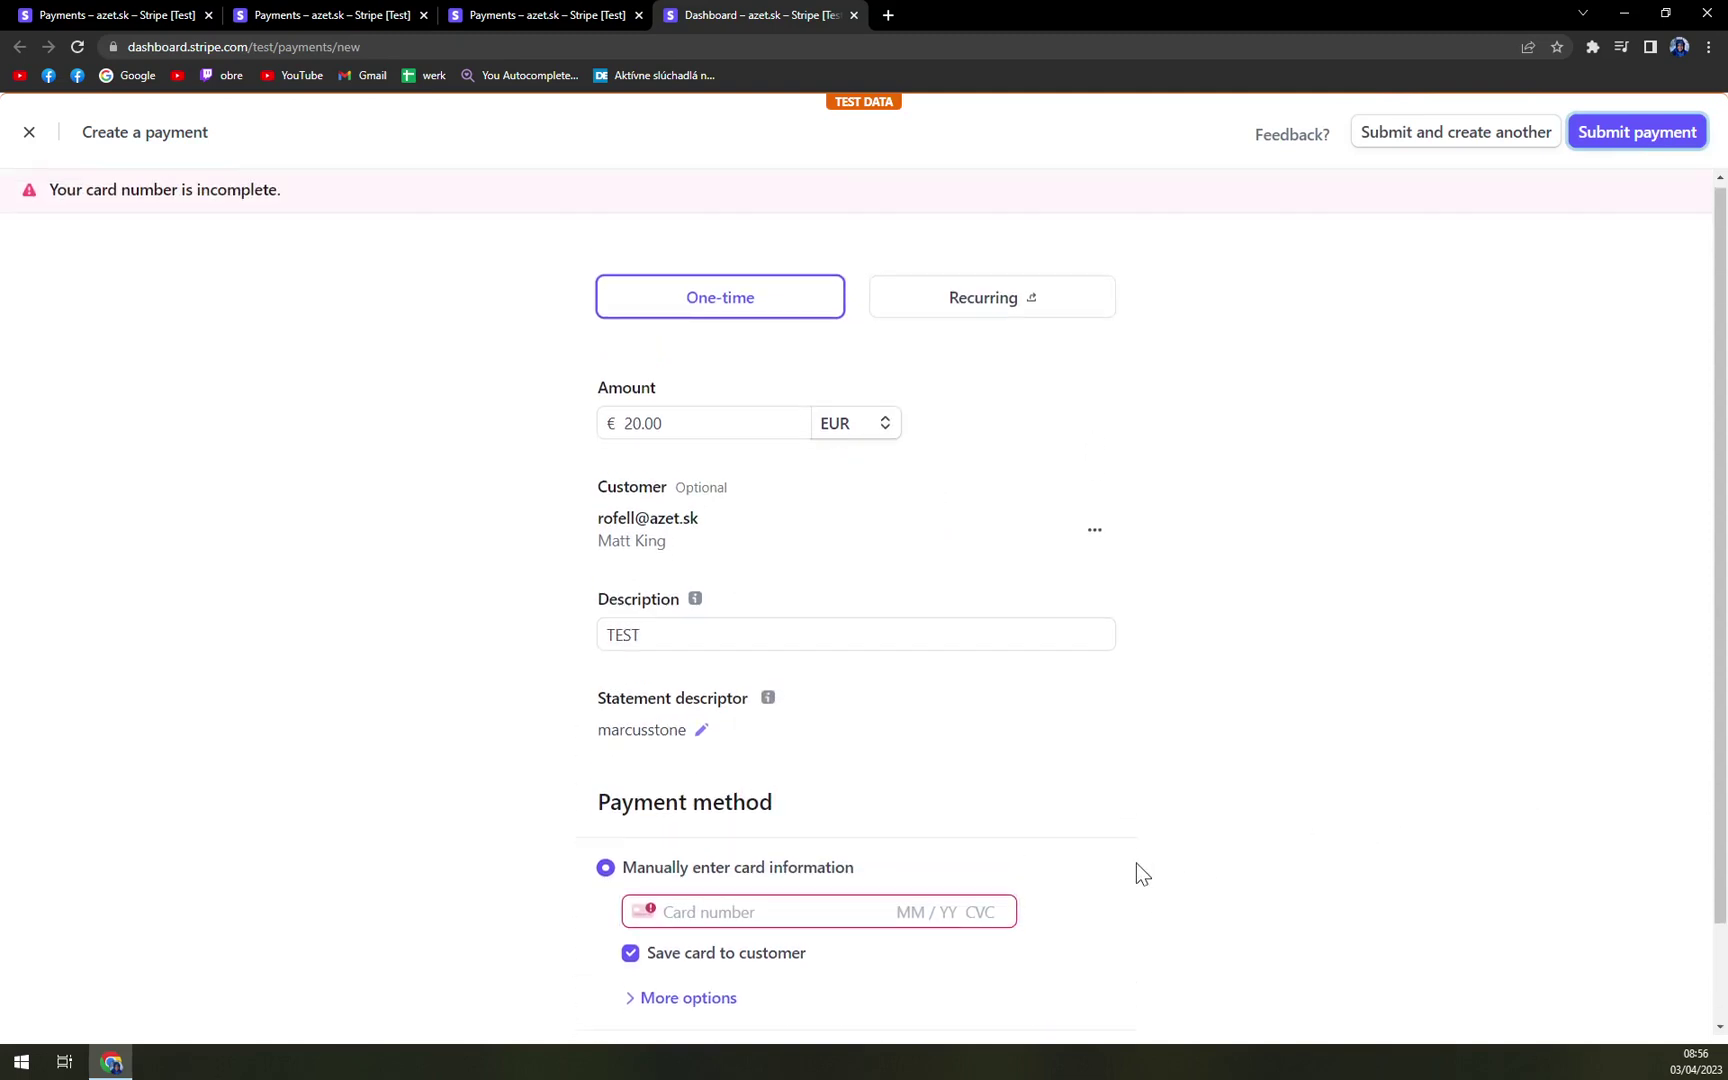
scroll(1141, 874, down, 1)
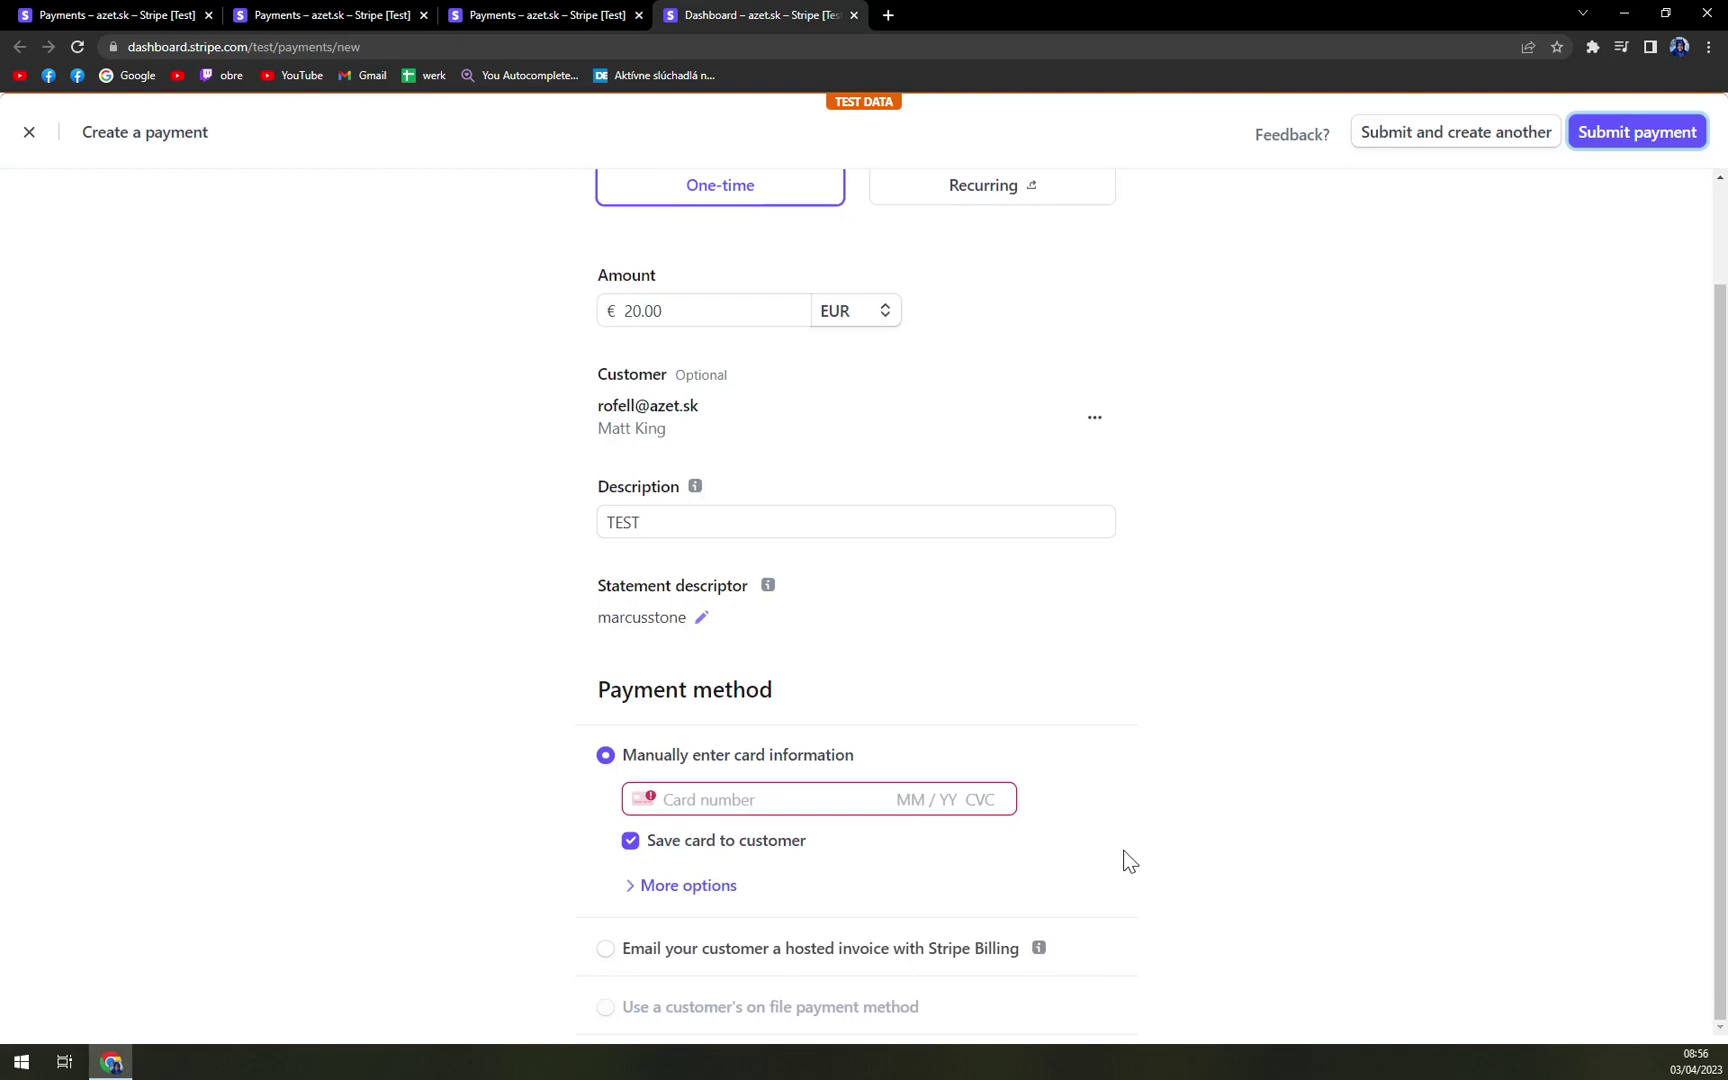
scroll(1124, 856, up, 1)
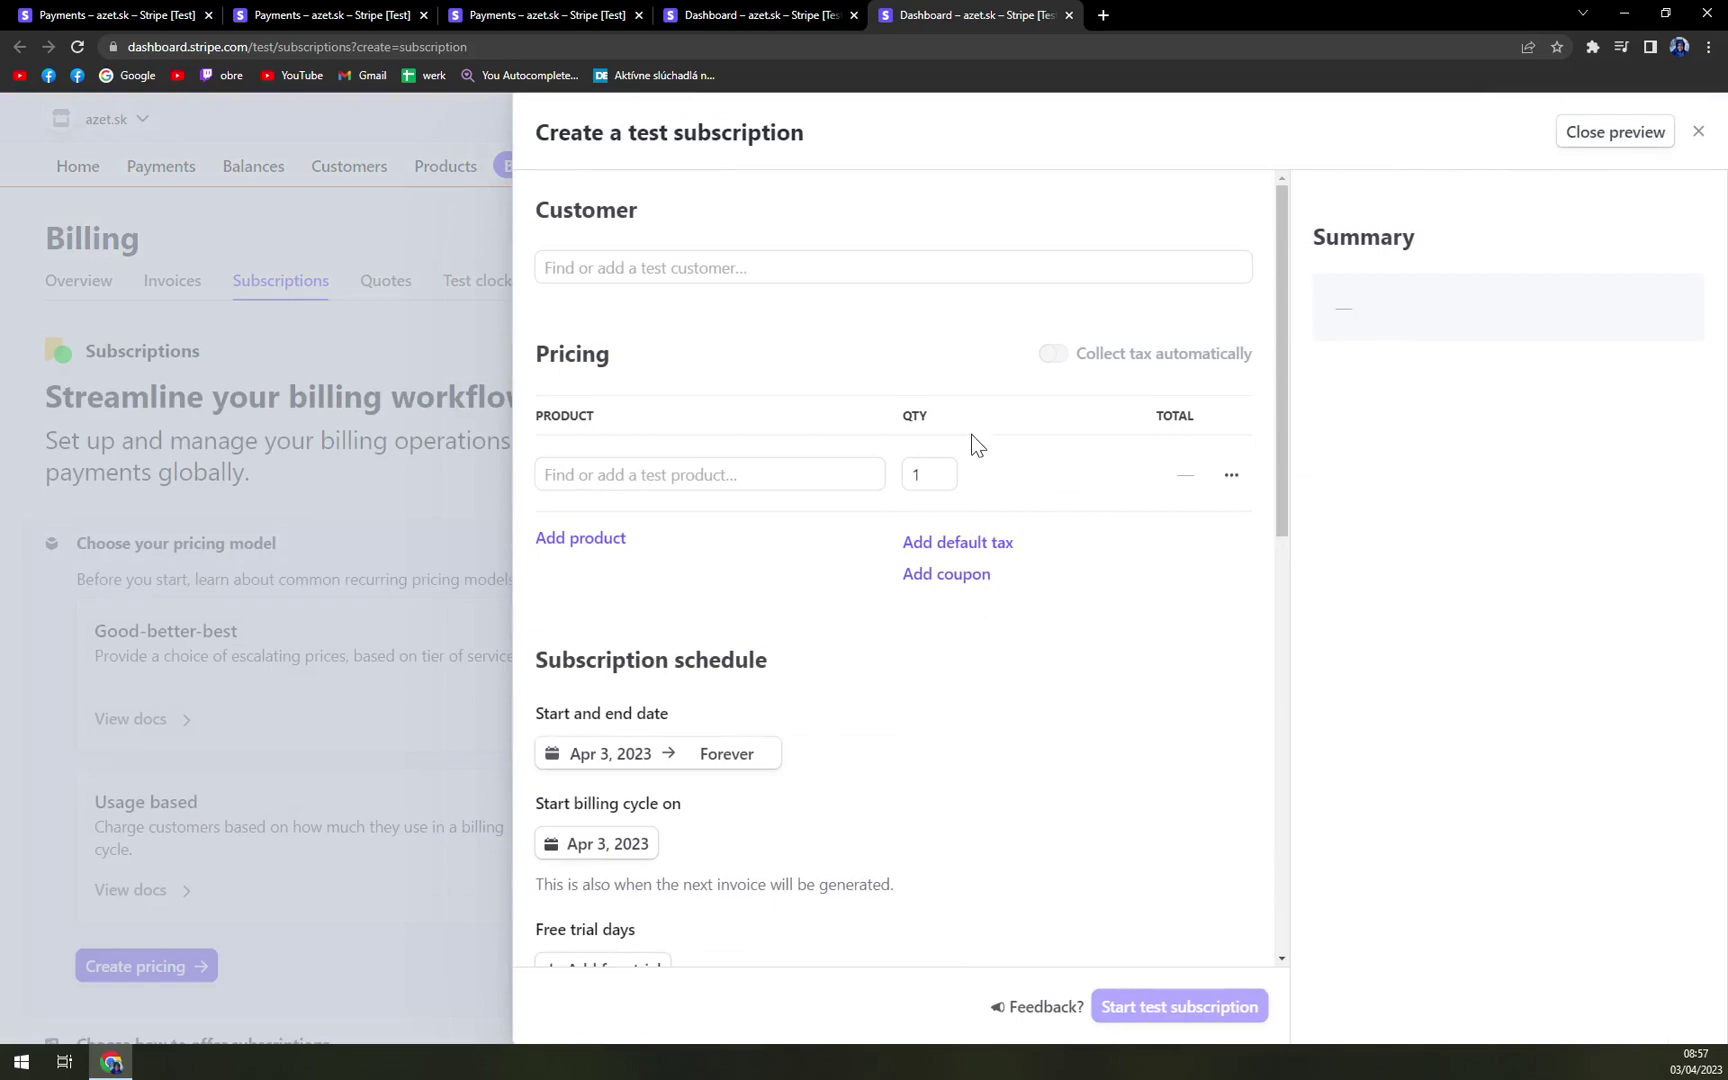
- Select the customer and add the Tutorial product at €50.00 EUR, quantity 1
scroll(971, 433, down, 9)
scroll(960, 493, up, 9)
click(640, 267)
click(622, 400)
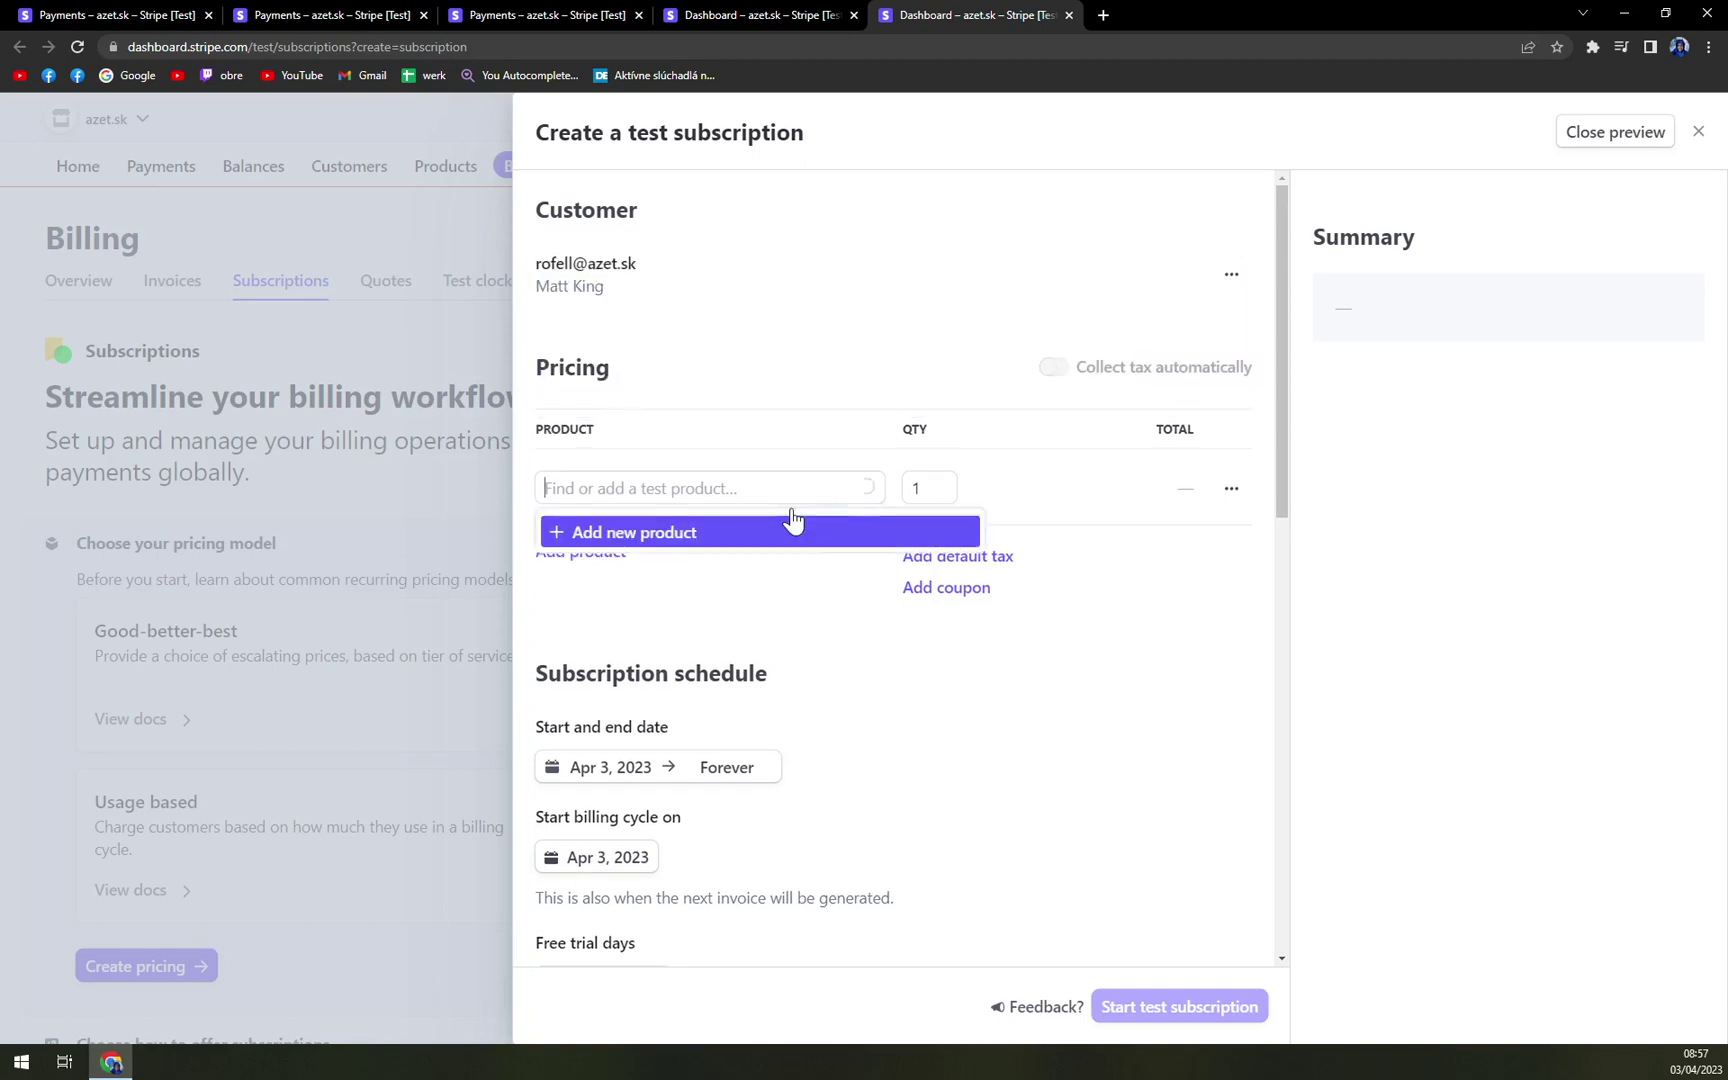
click(694, 607)
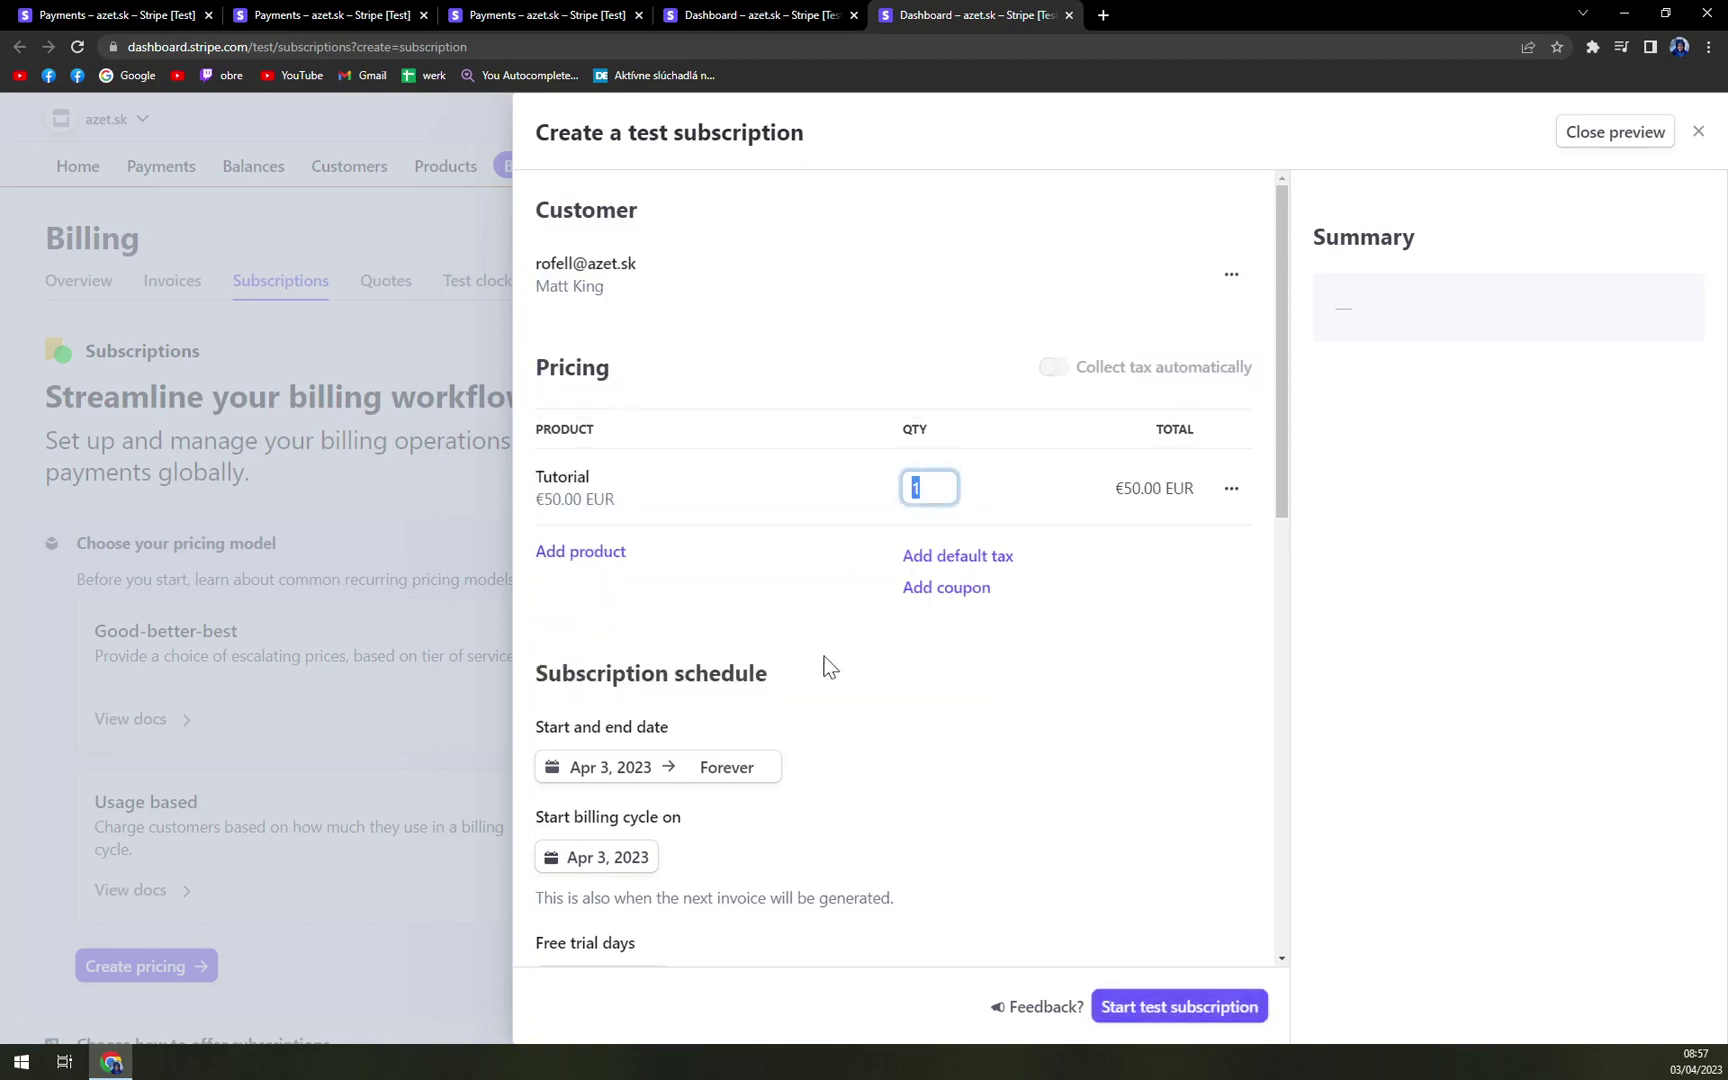
click(1120, 728)
- Add a 0-day free trial and review the subscription draft
scroll(1120, 728, down, 2)
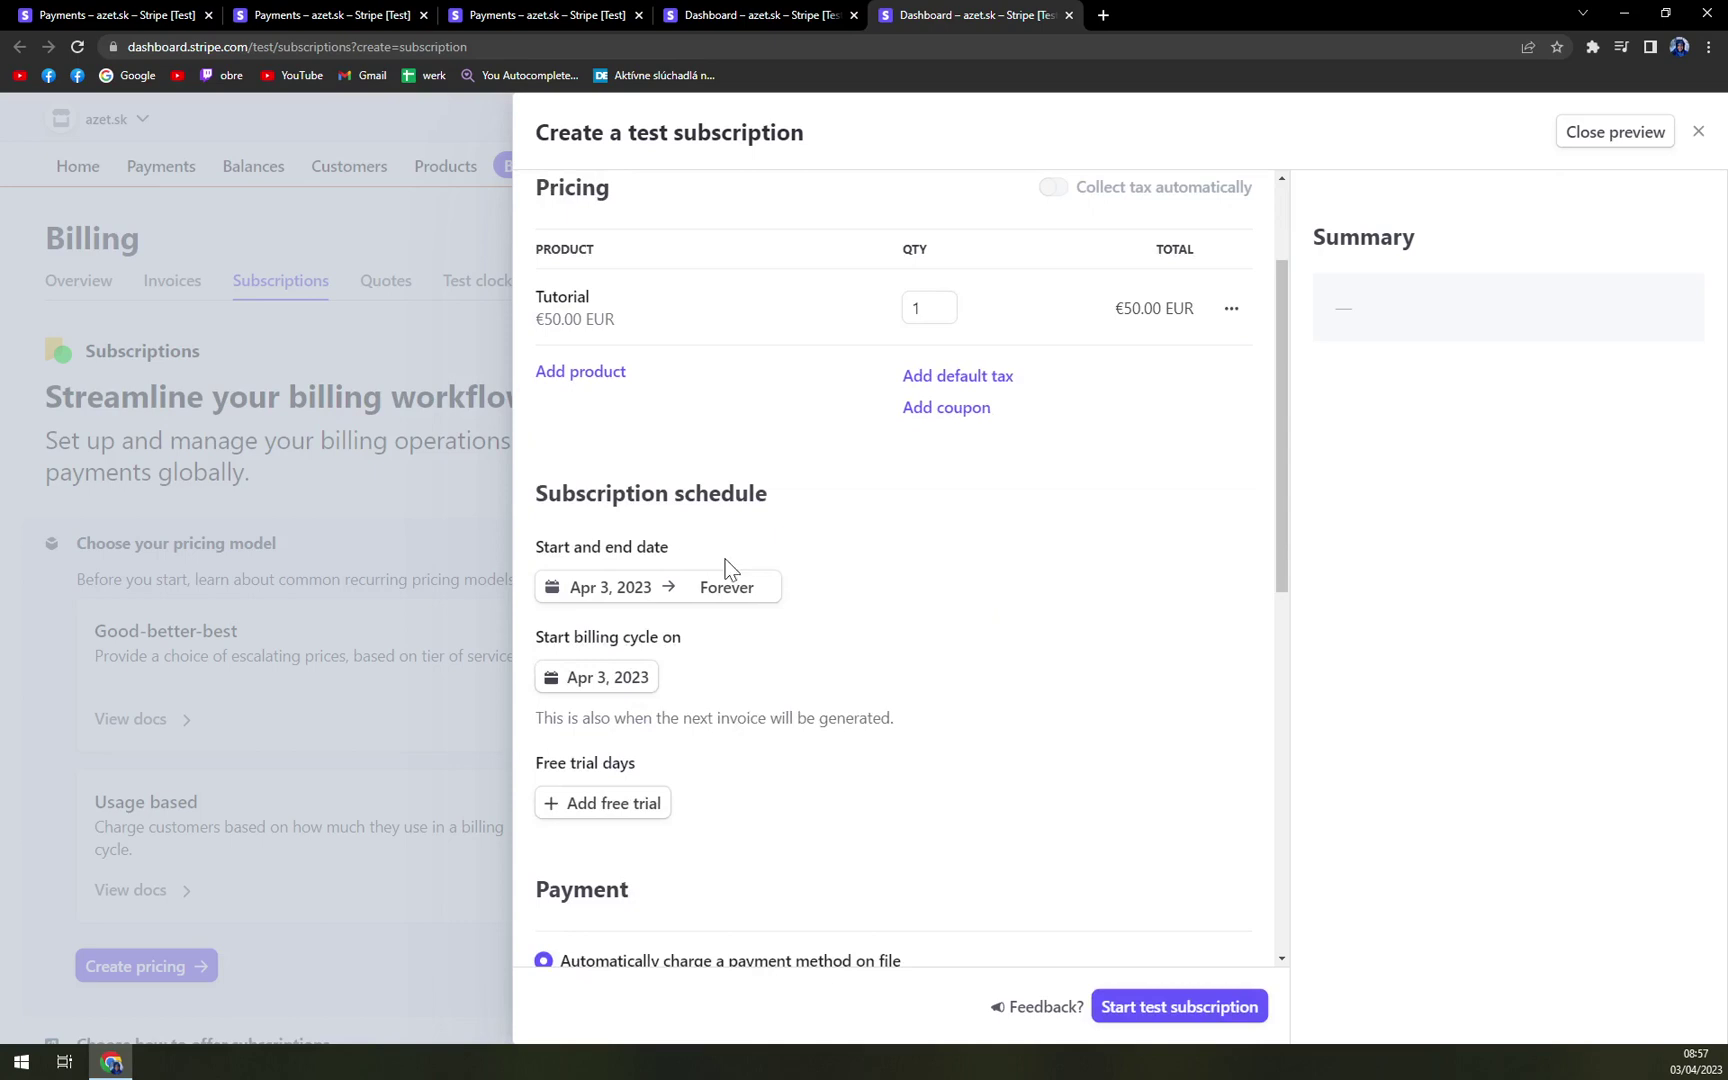
scroll(776, 568, down, 2)
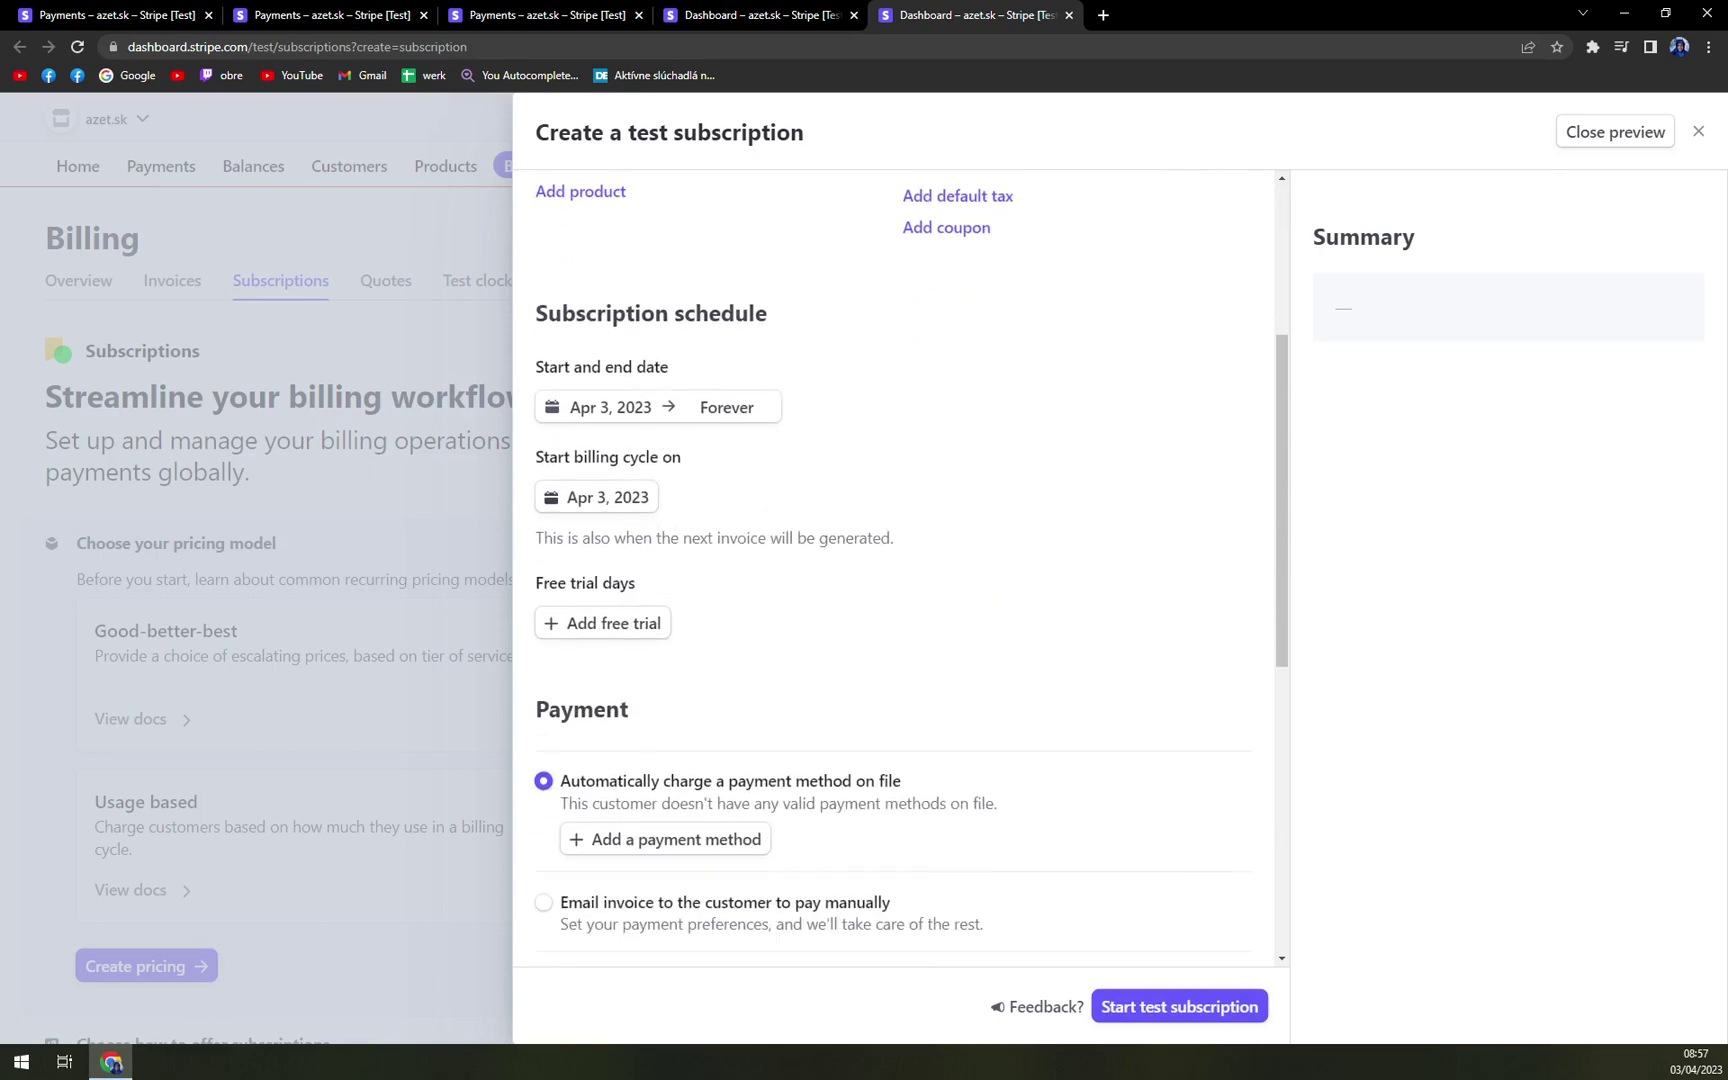
scroll(676, 500, down, 2)
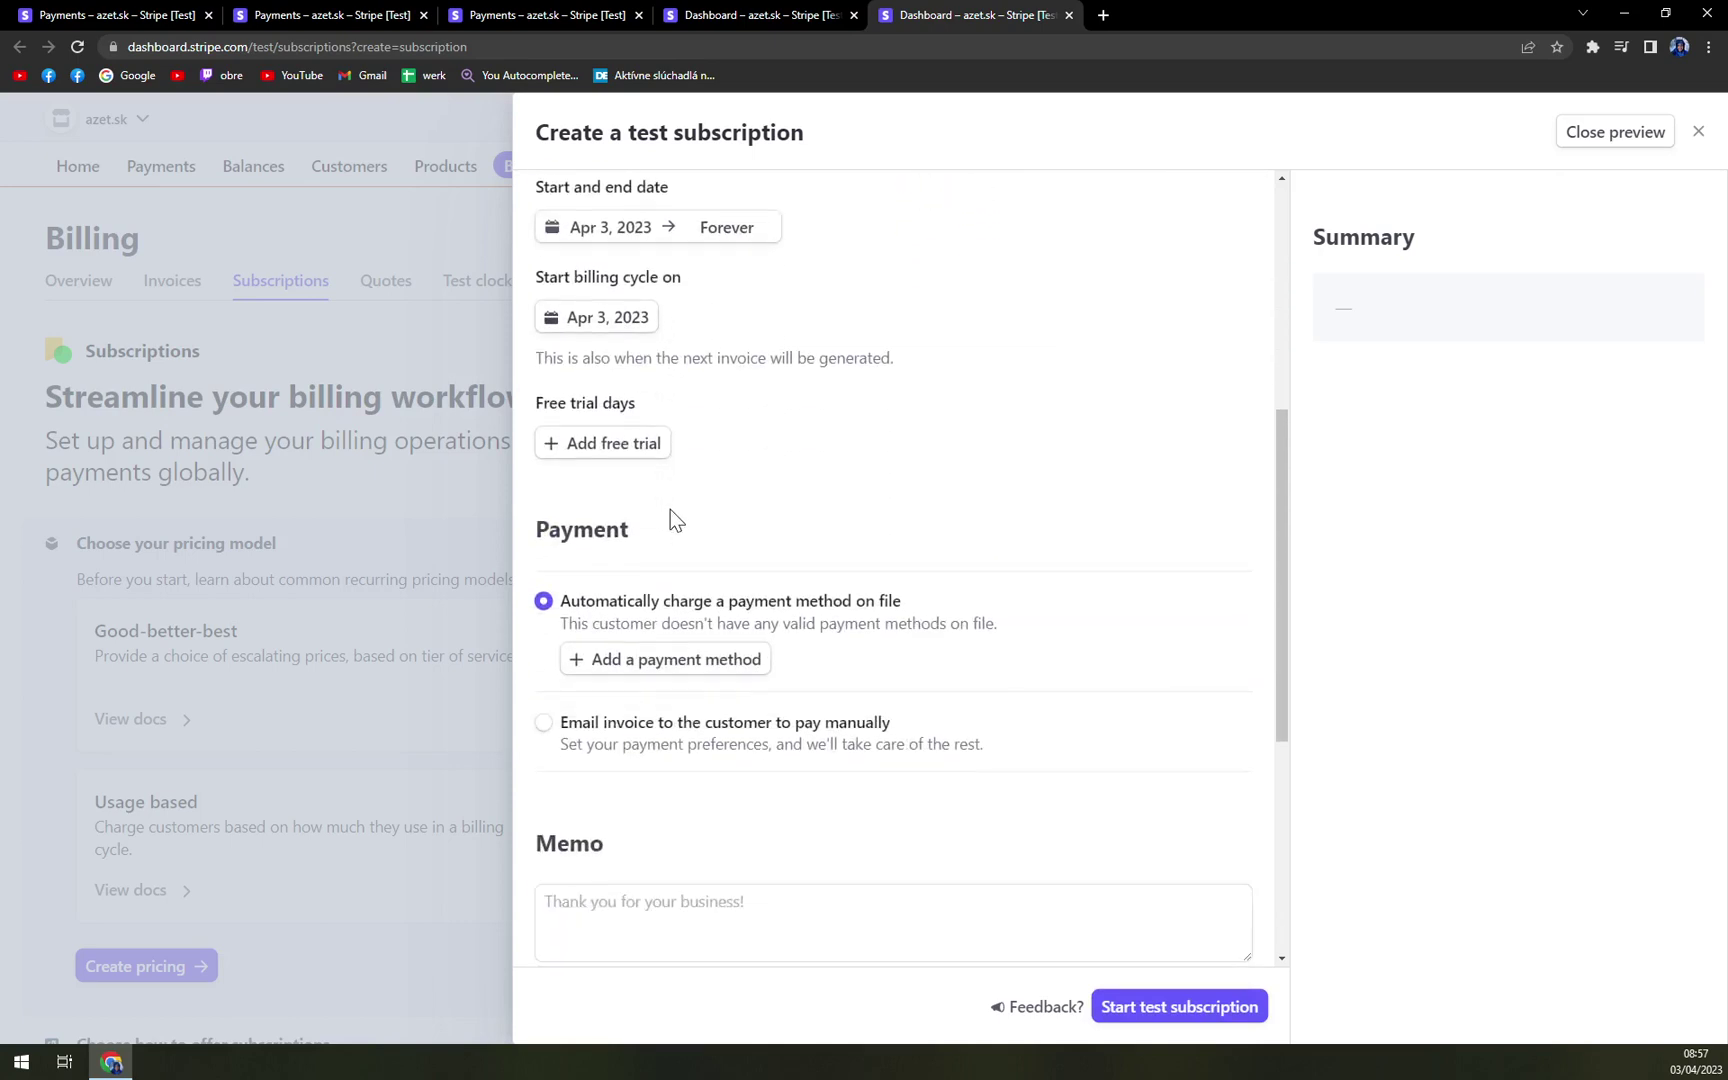
click(645, 450)
scroll(838, 633, down, 5)
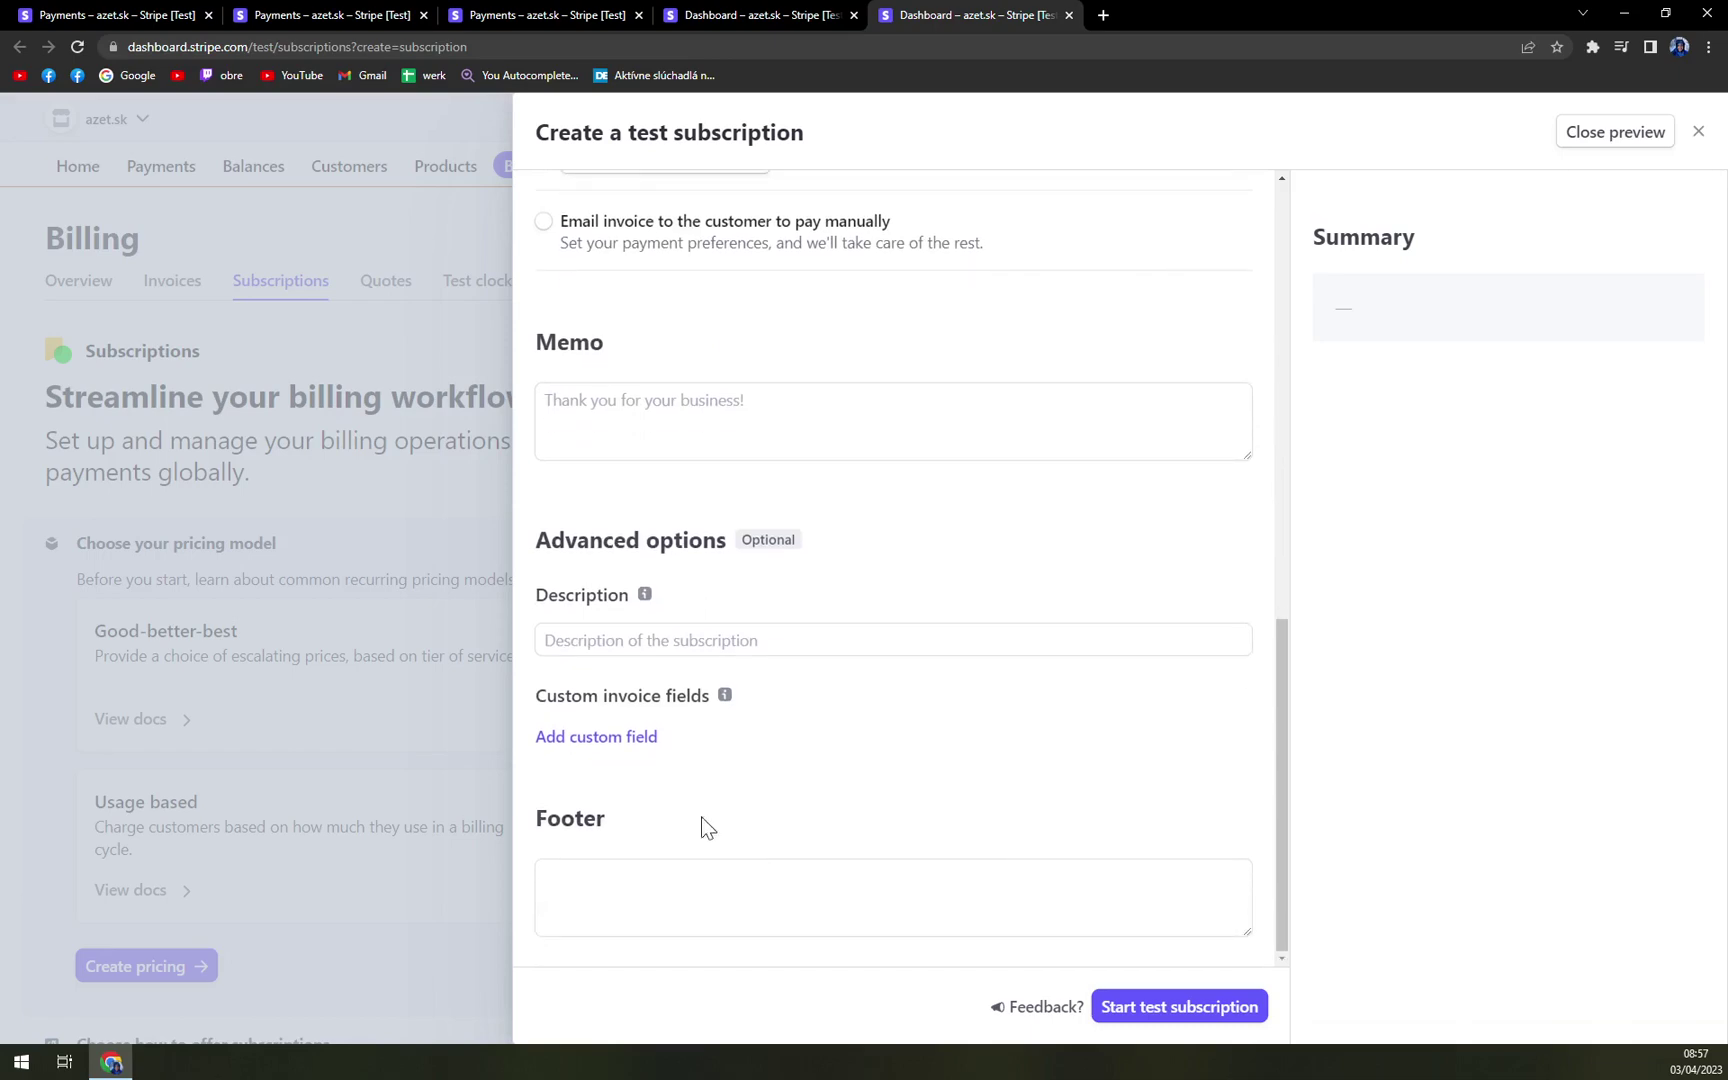
scroll(712, 815, up, 10)
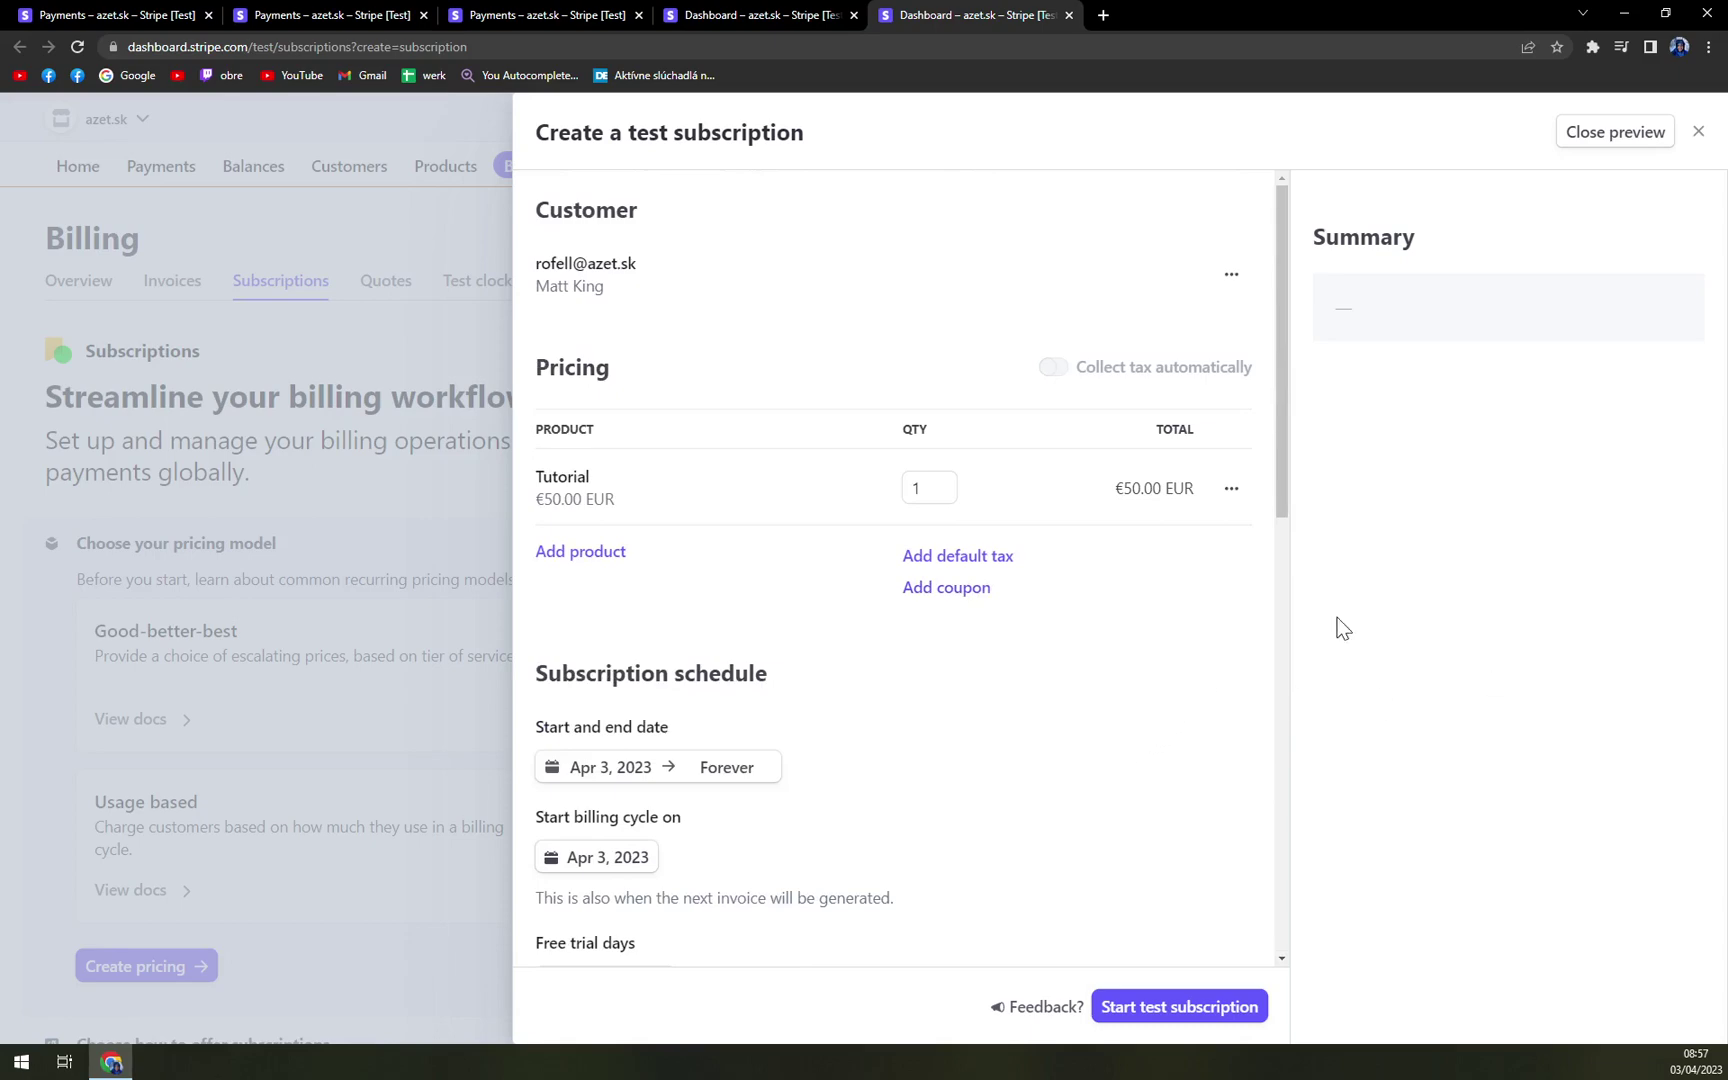
- Close the subscription draft and look over the Billing Subscriptions page
click(292, 232)
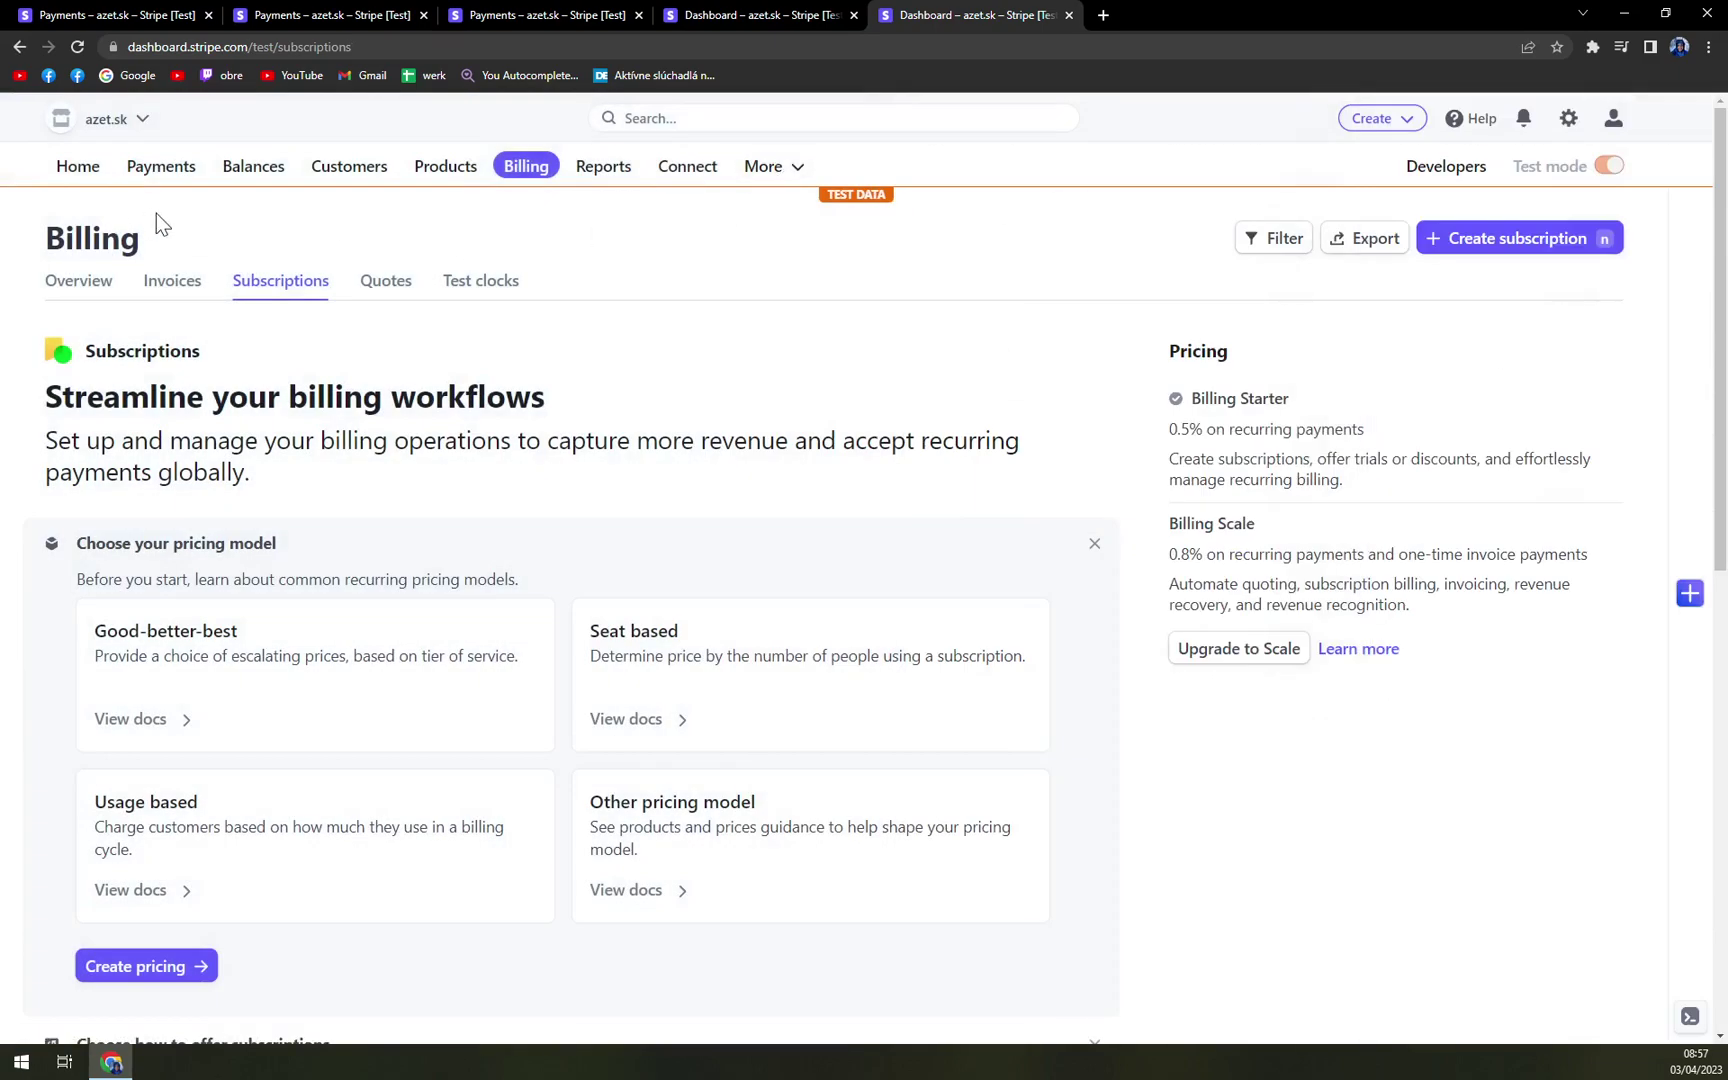
scroll(501, 598, down, 6)
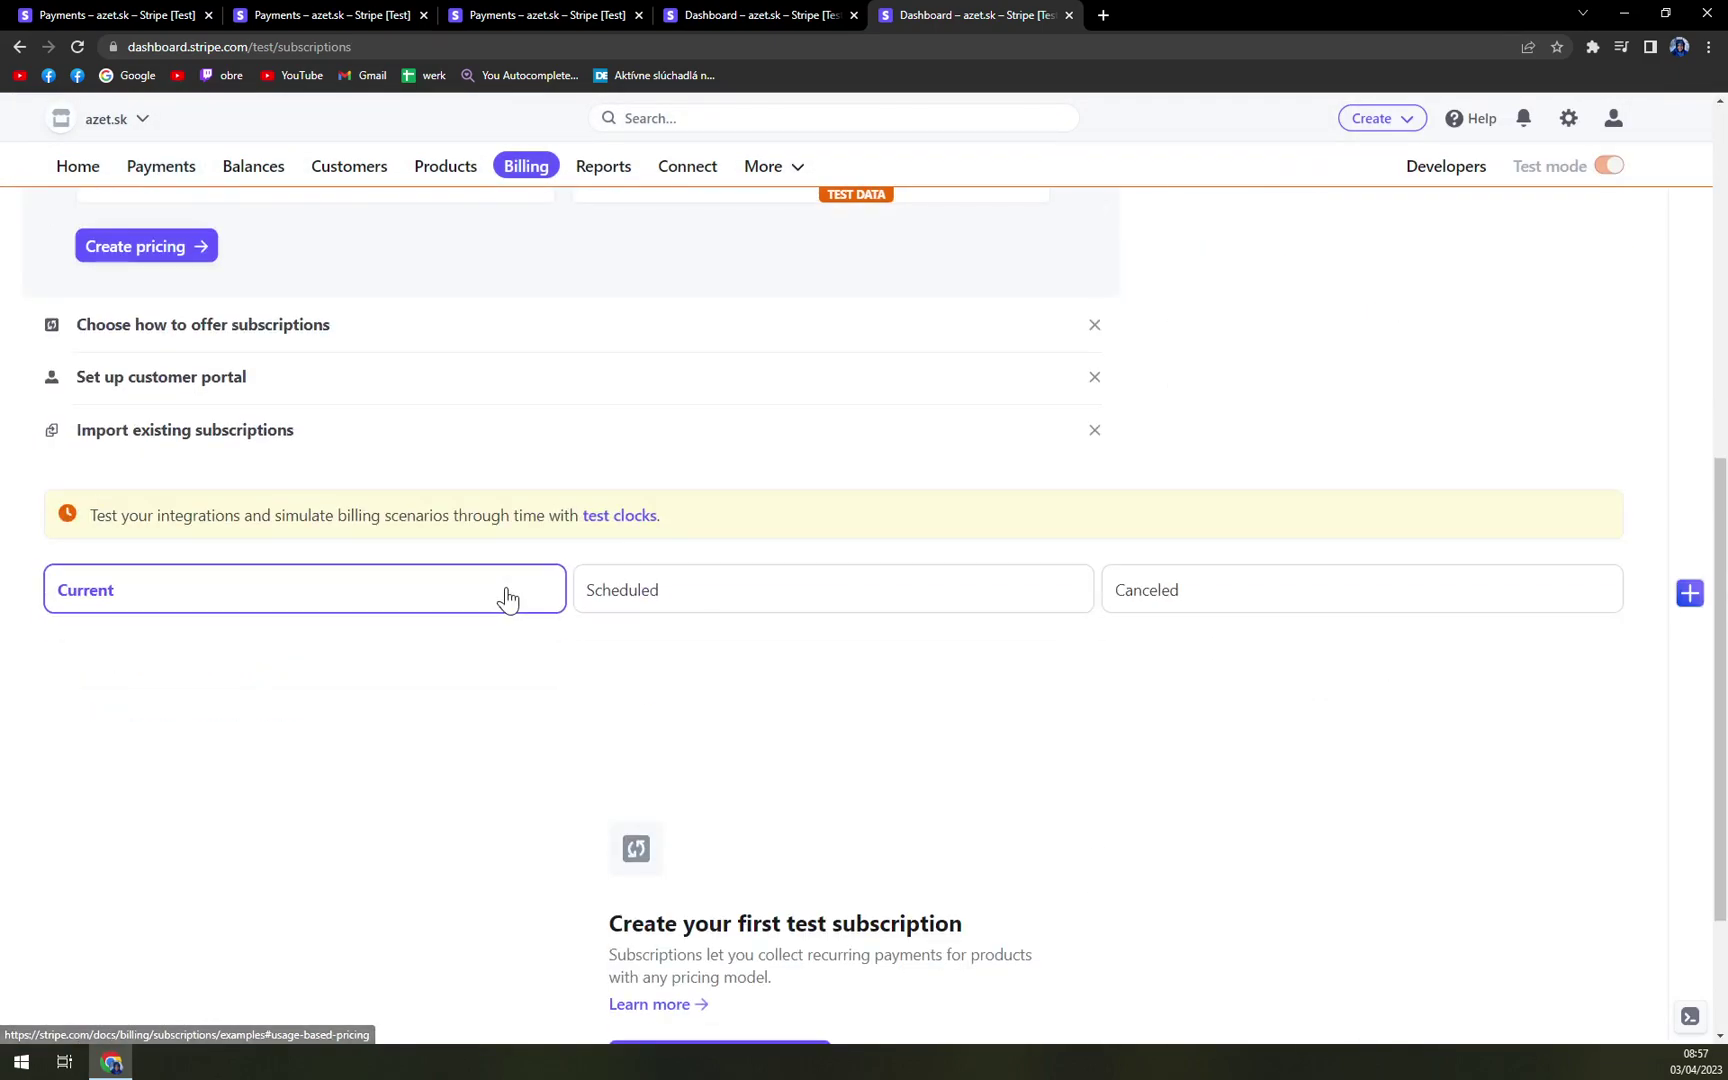
scroll(504, 594, up, 6)
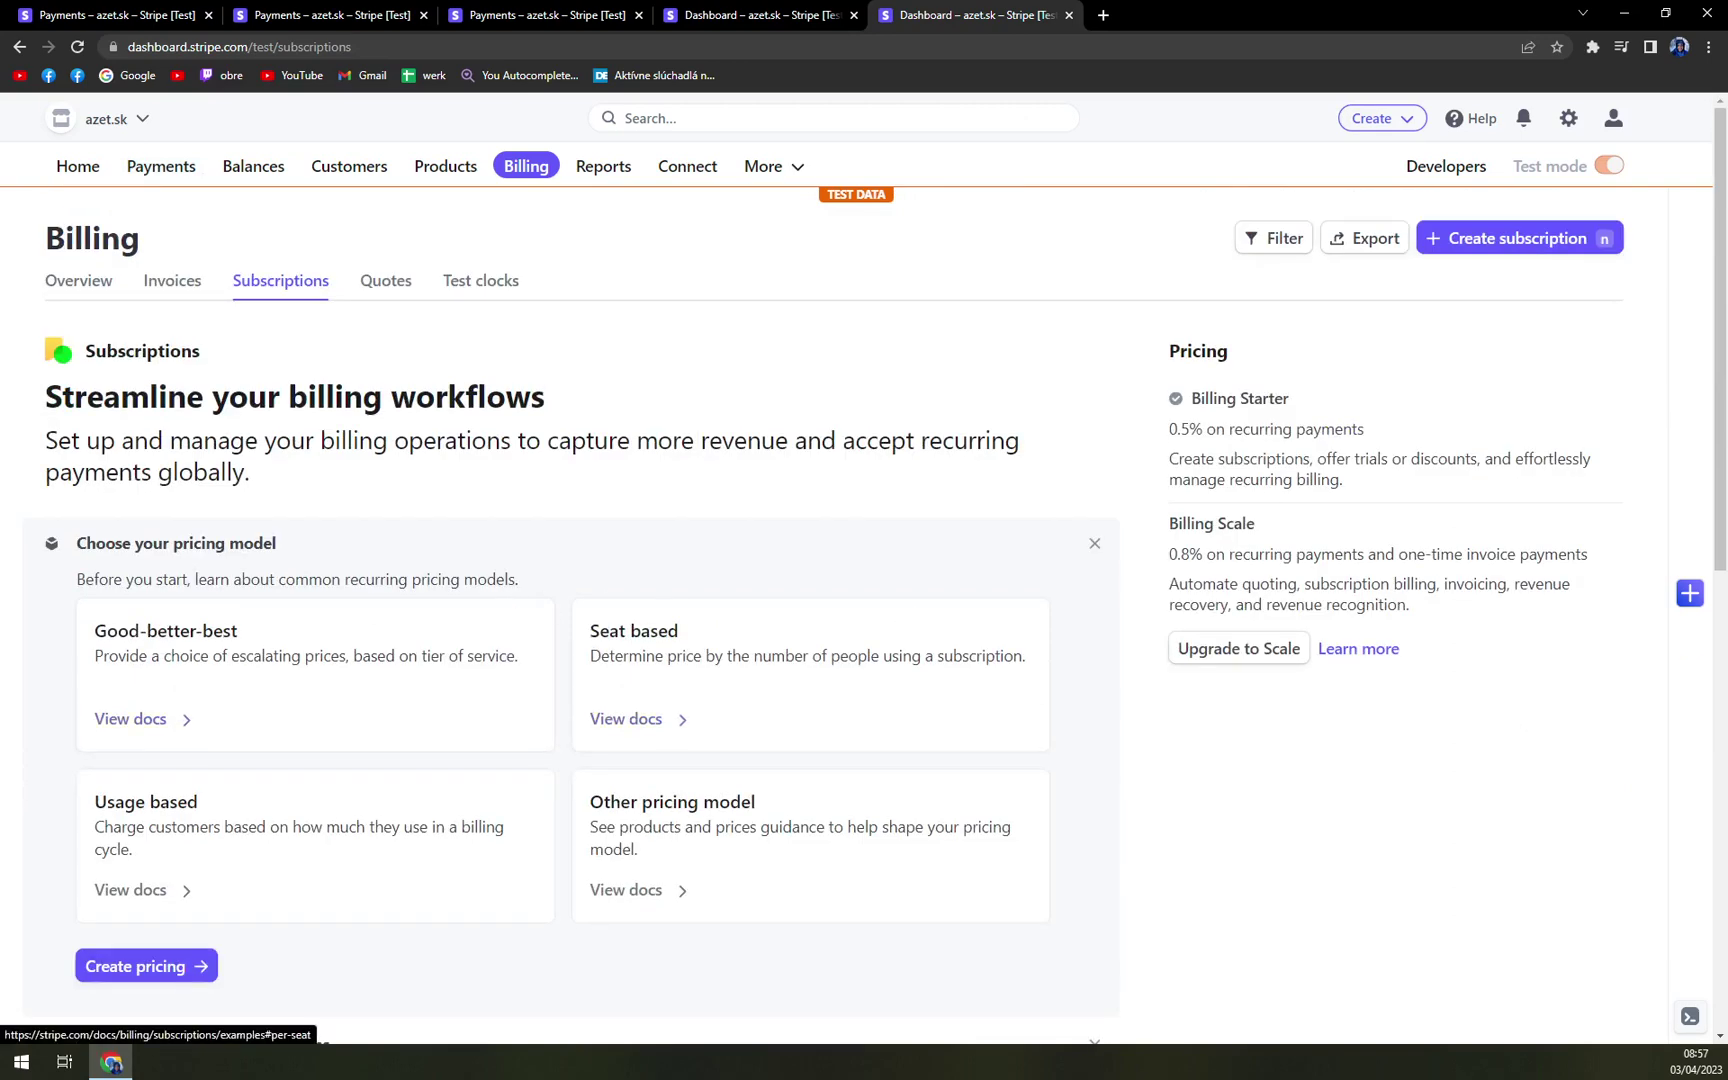
drag(1177, 405, 1310, 418)
click(1312, 420)
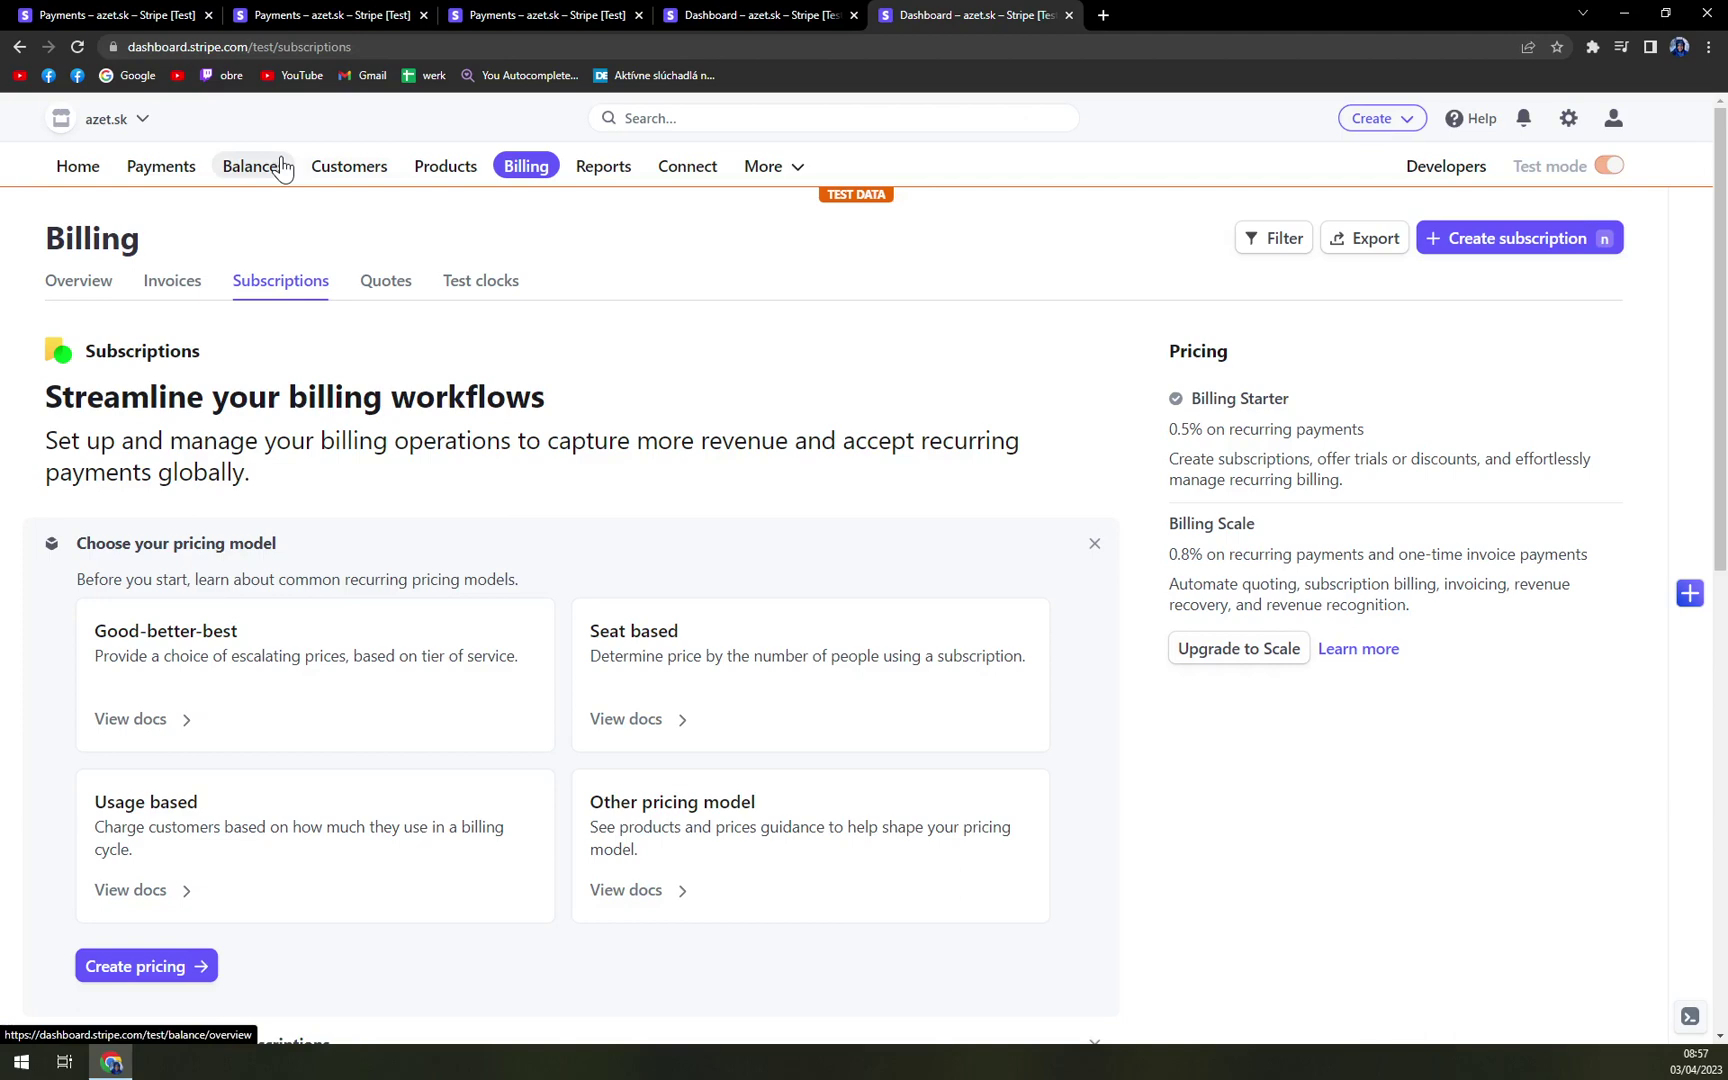
- Browse the Payments overview, then go to the Customers list
click(172, 172)
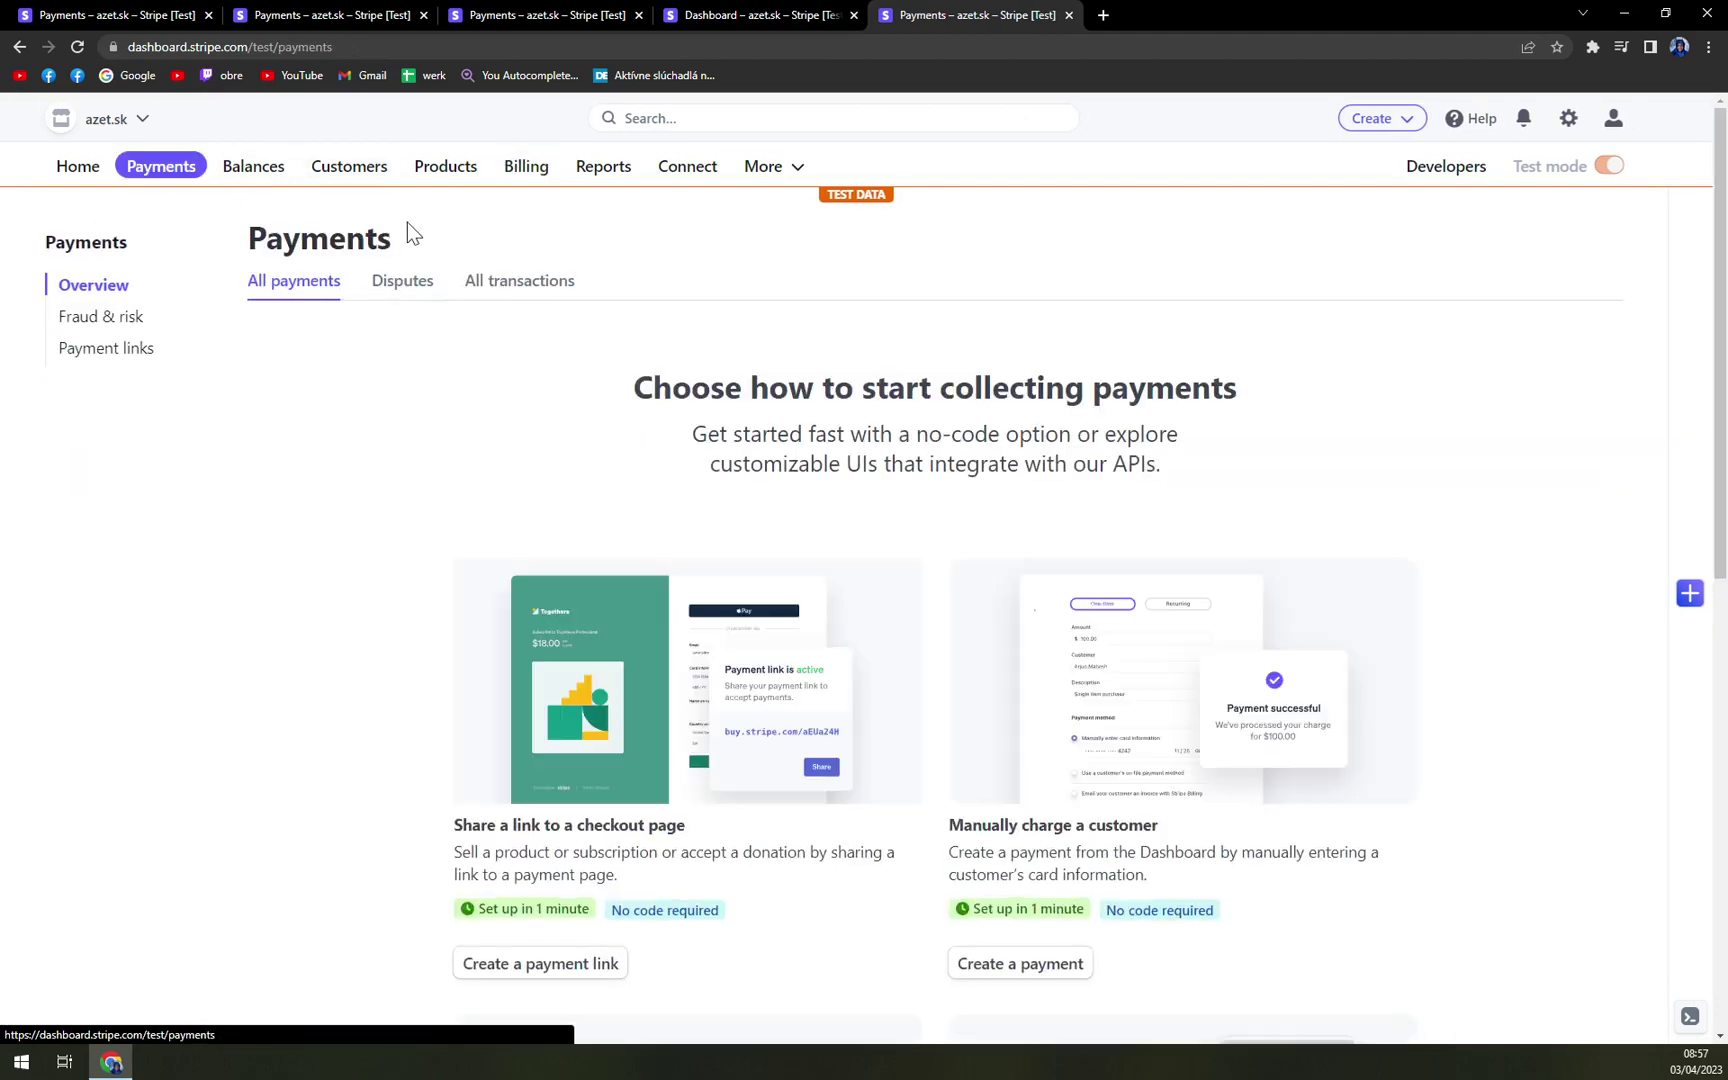
scroll(972, 620, down, 4)
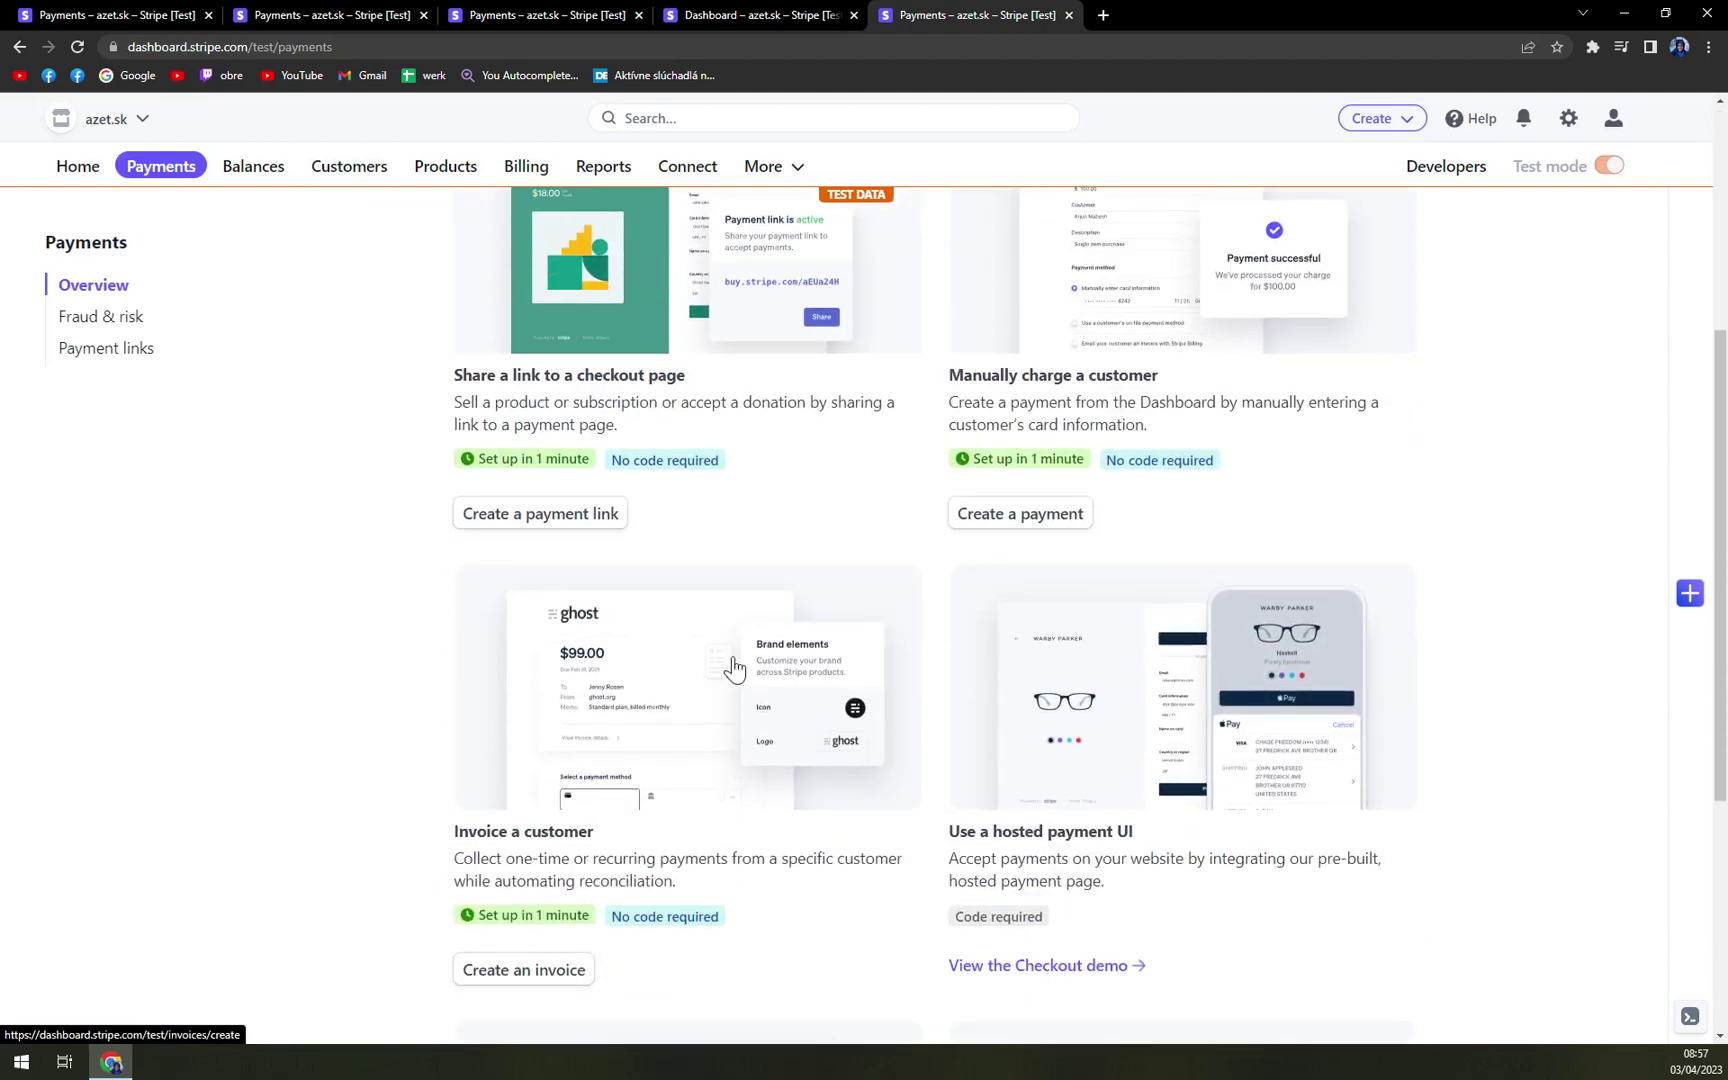
scroll(733, 663, up, 1)
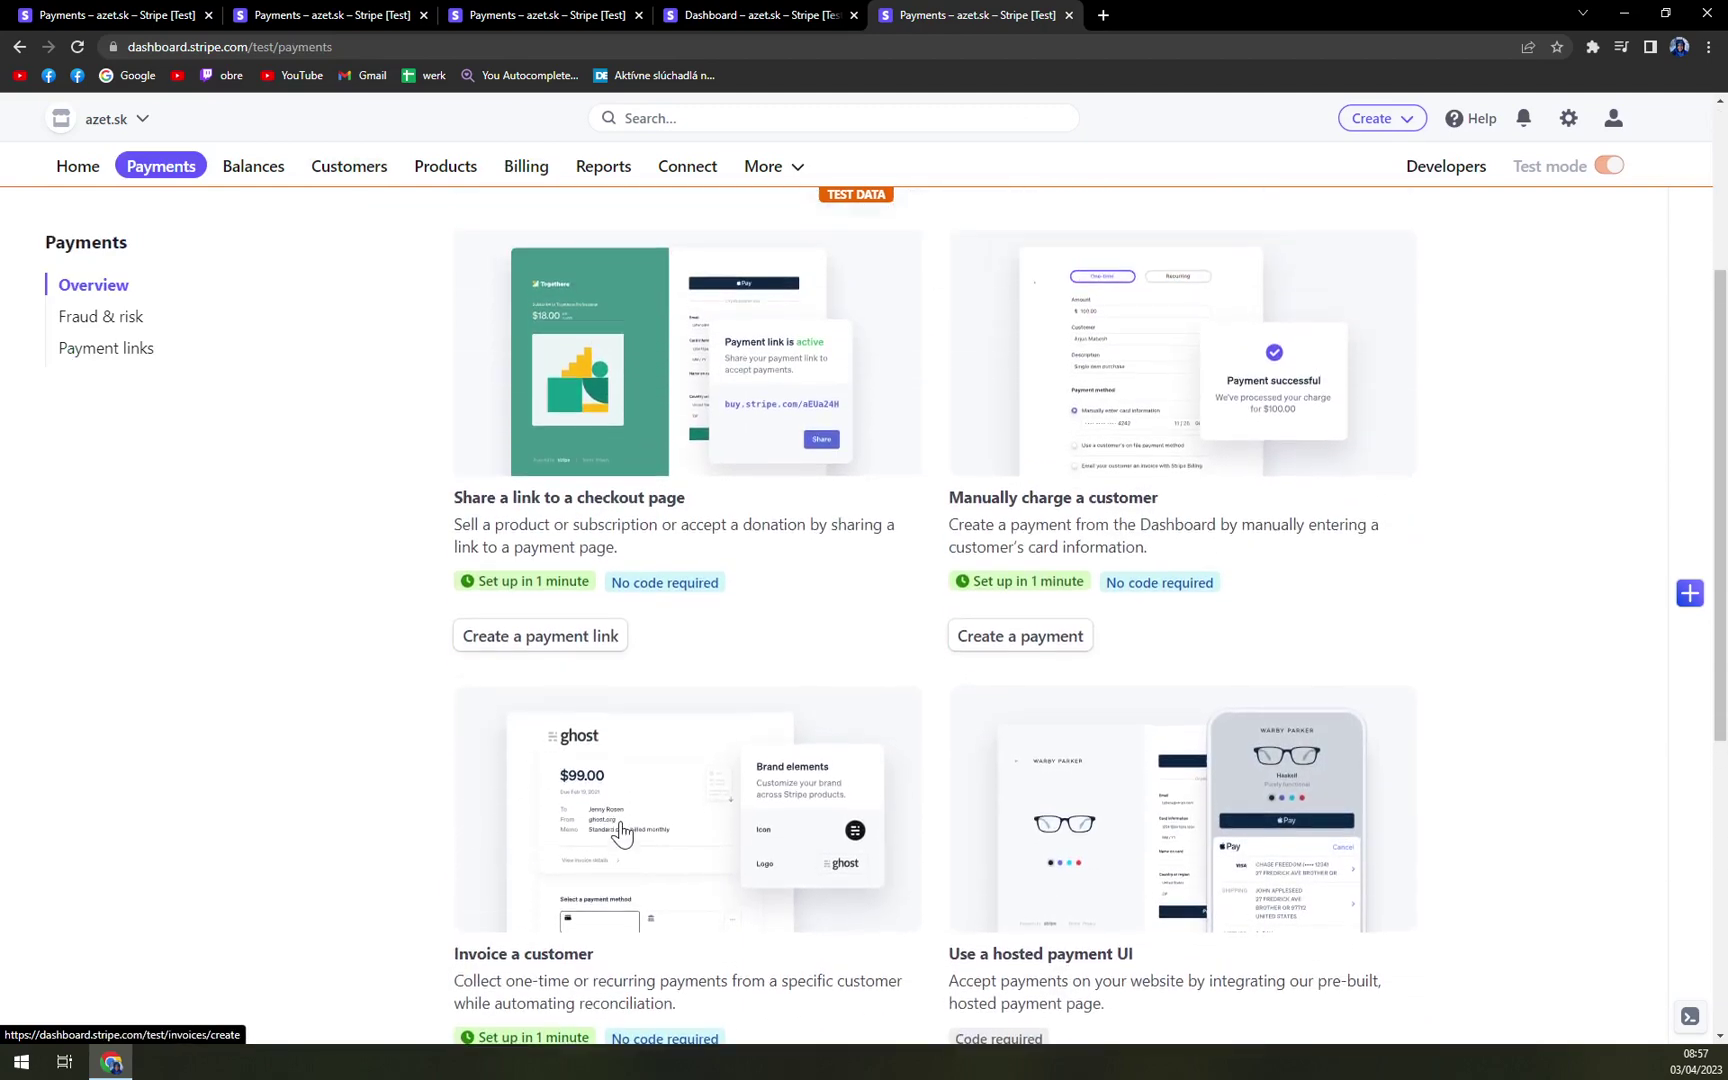
scroll(660, 825, down, 3)
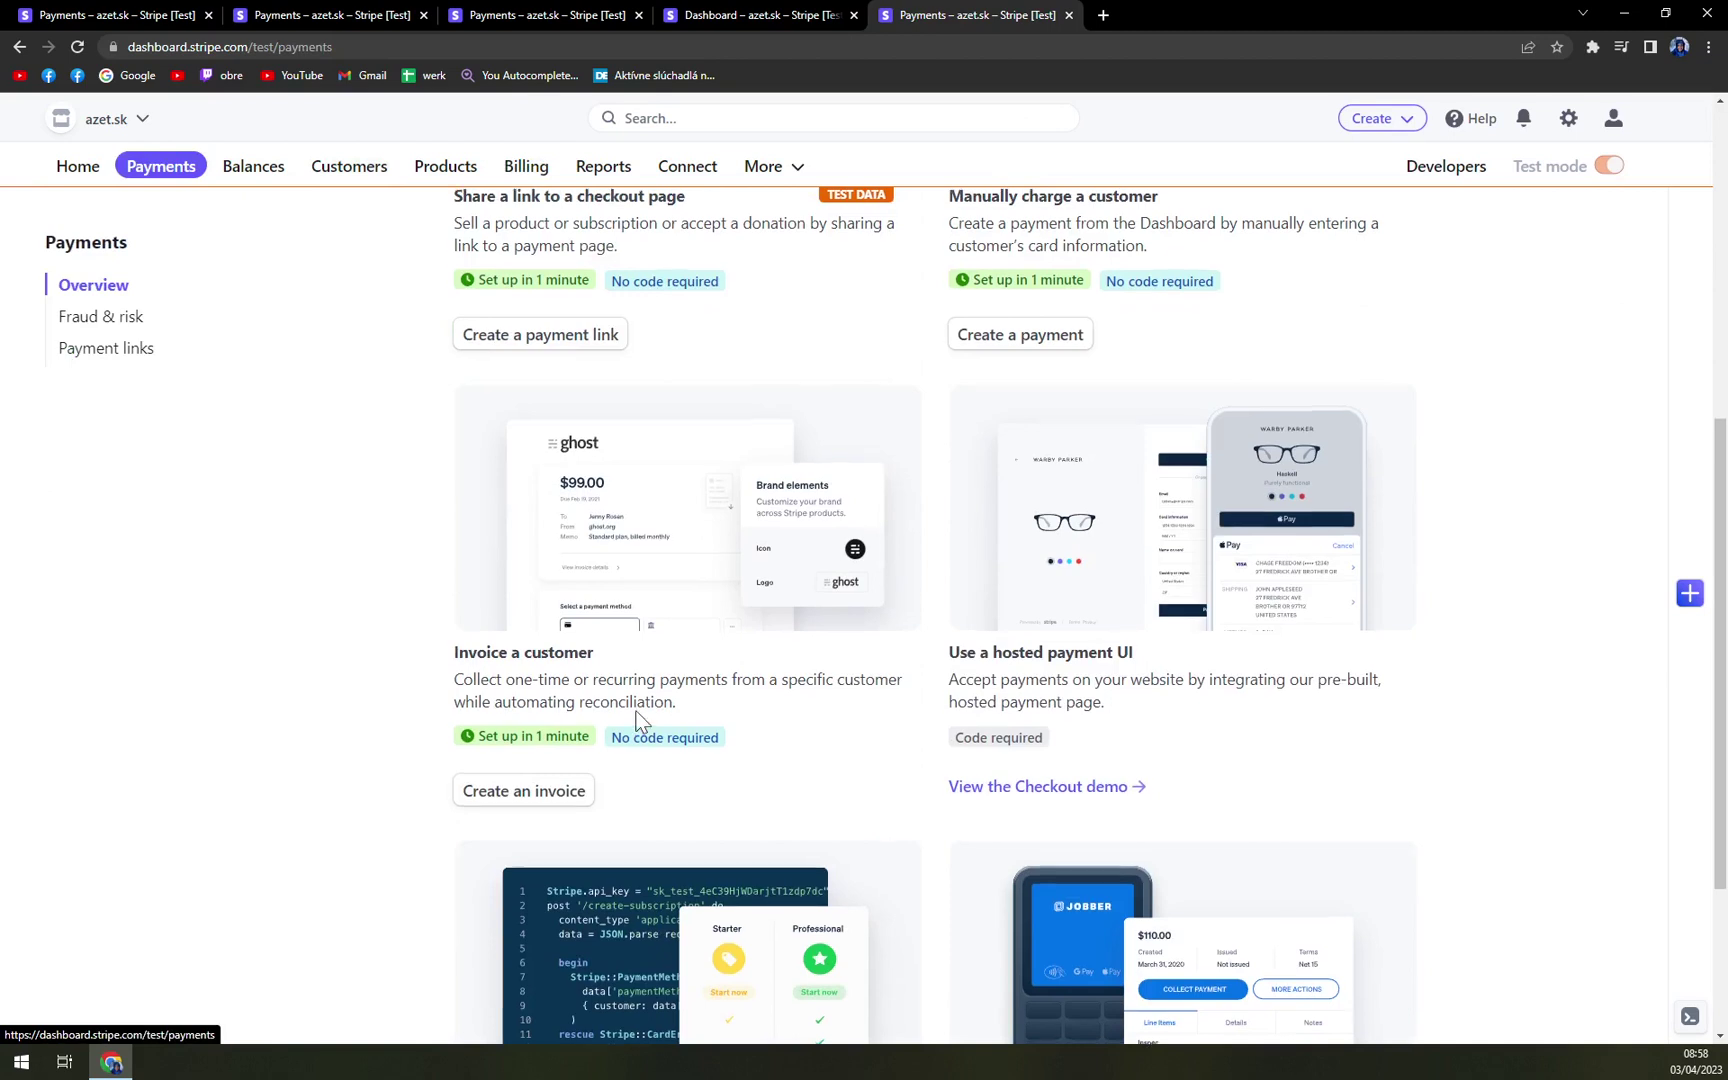
scroll(680, 810, up, 3)
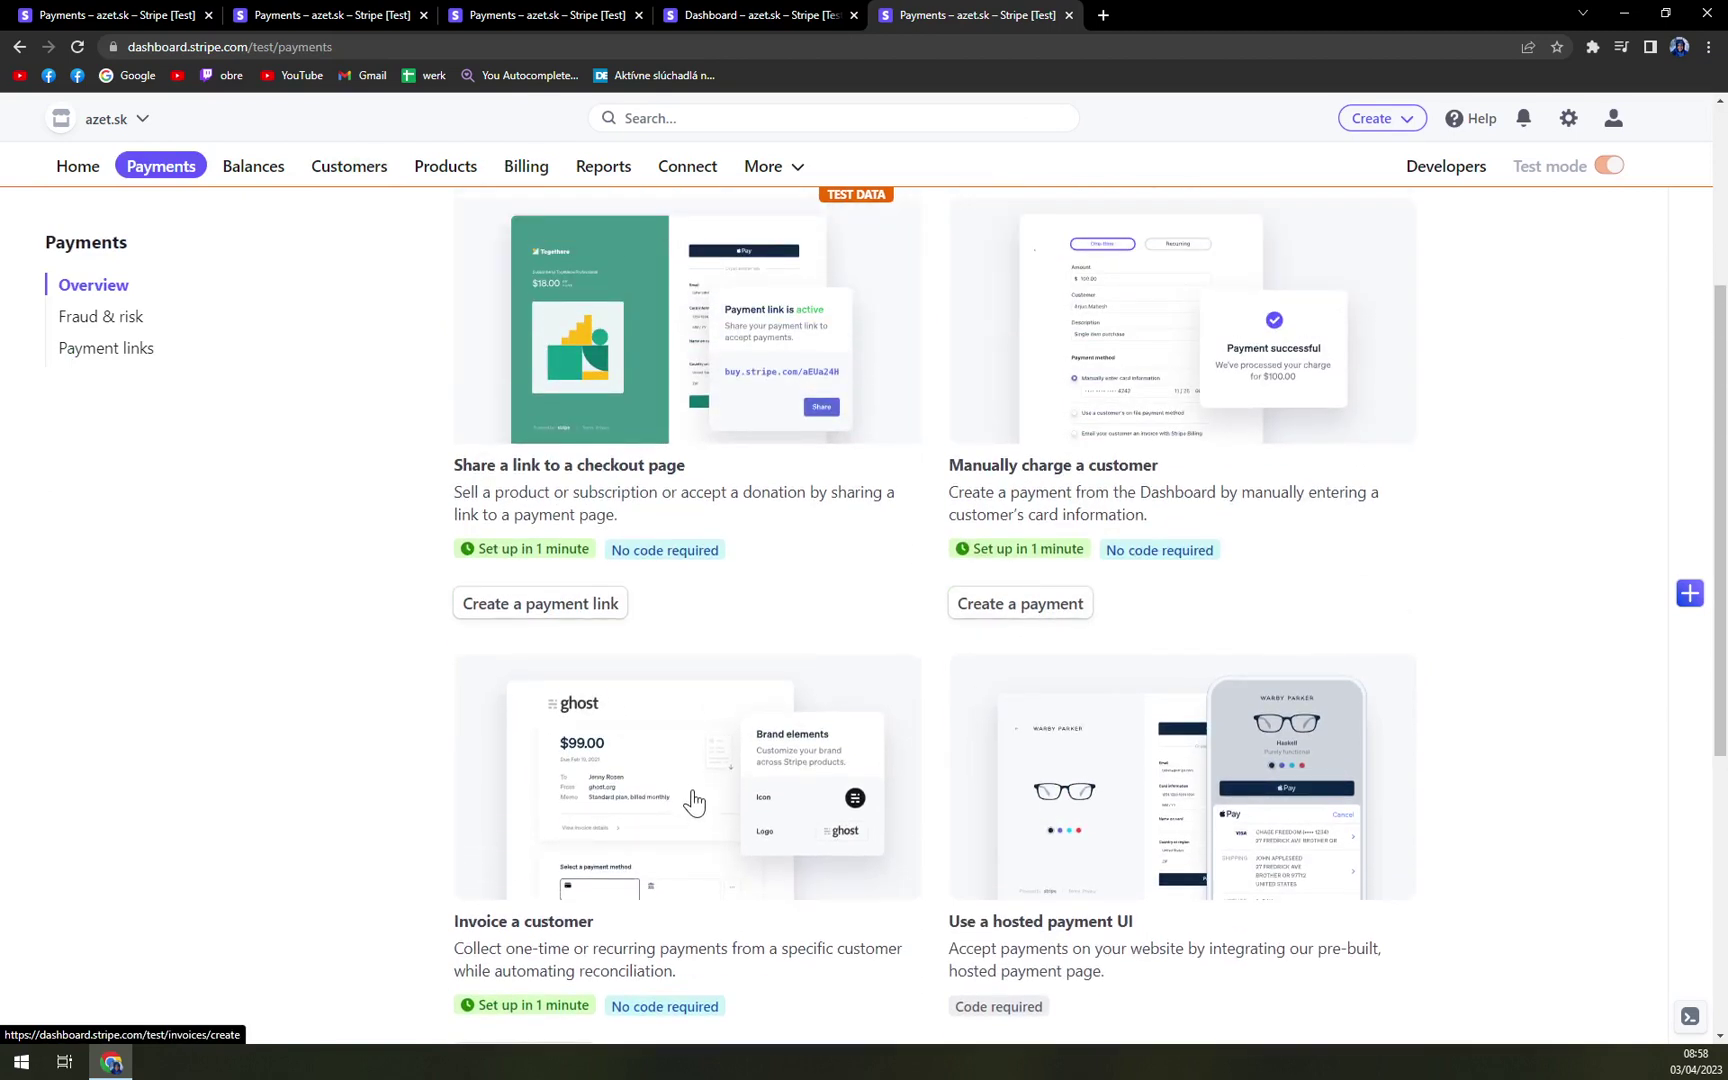
scroll(690, 810, up, 4)
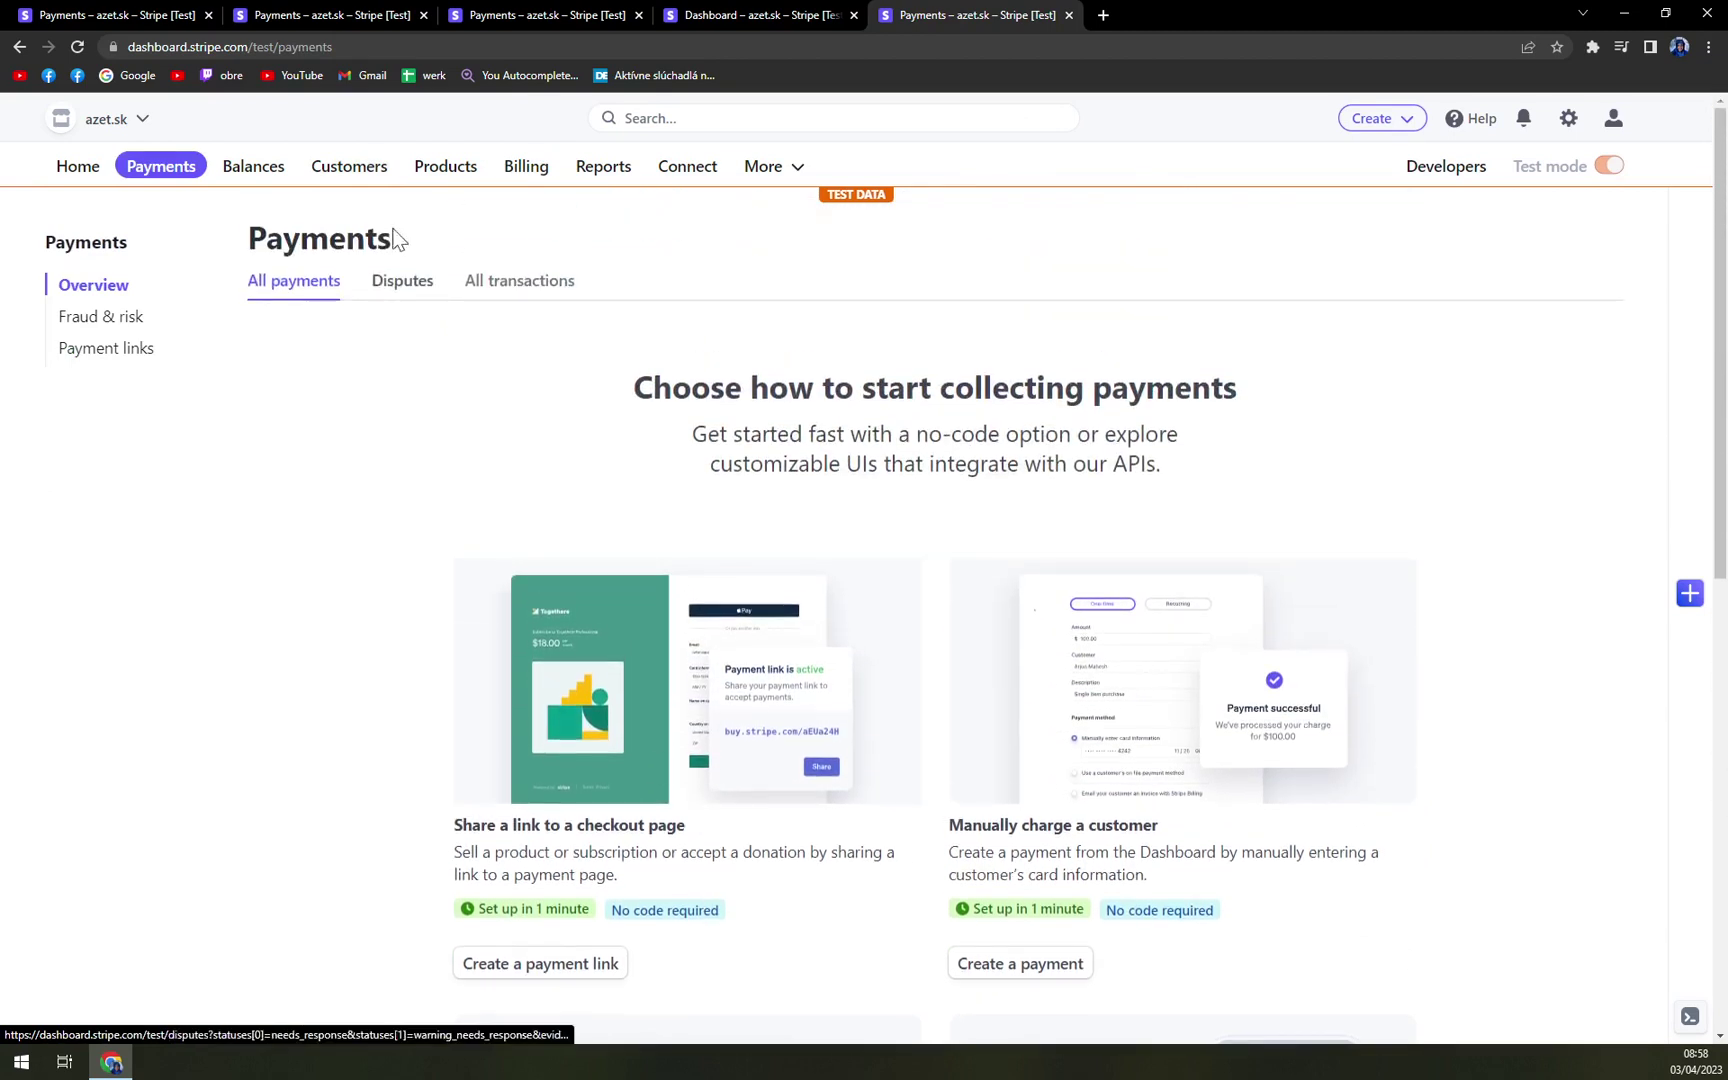
click(380, 170)
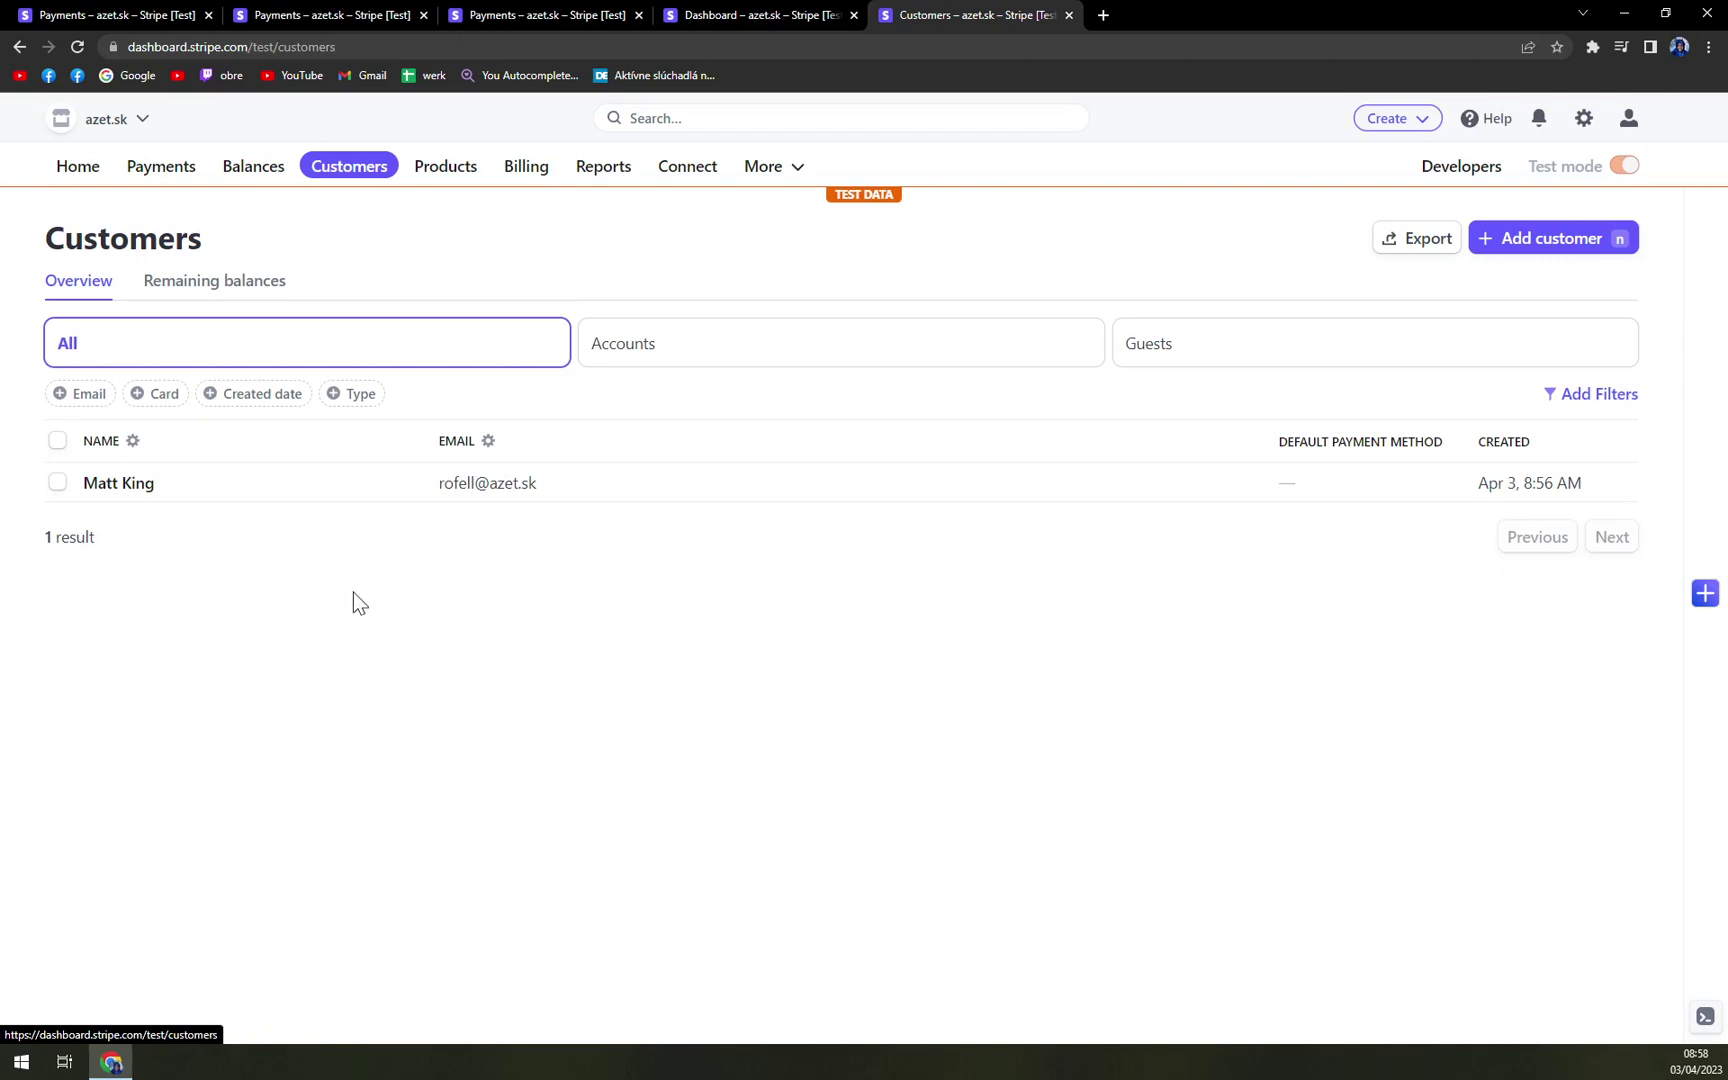
- Open and cancel the Add customer form, then view the Tutorial and Tutoring products
click(1509, 248)
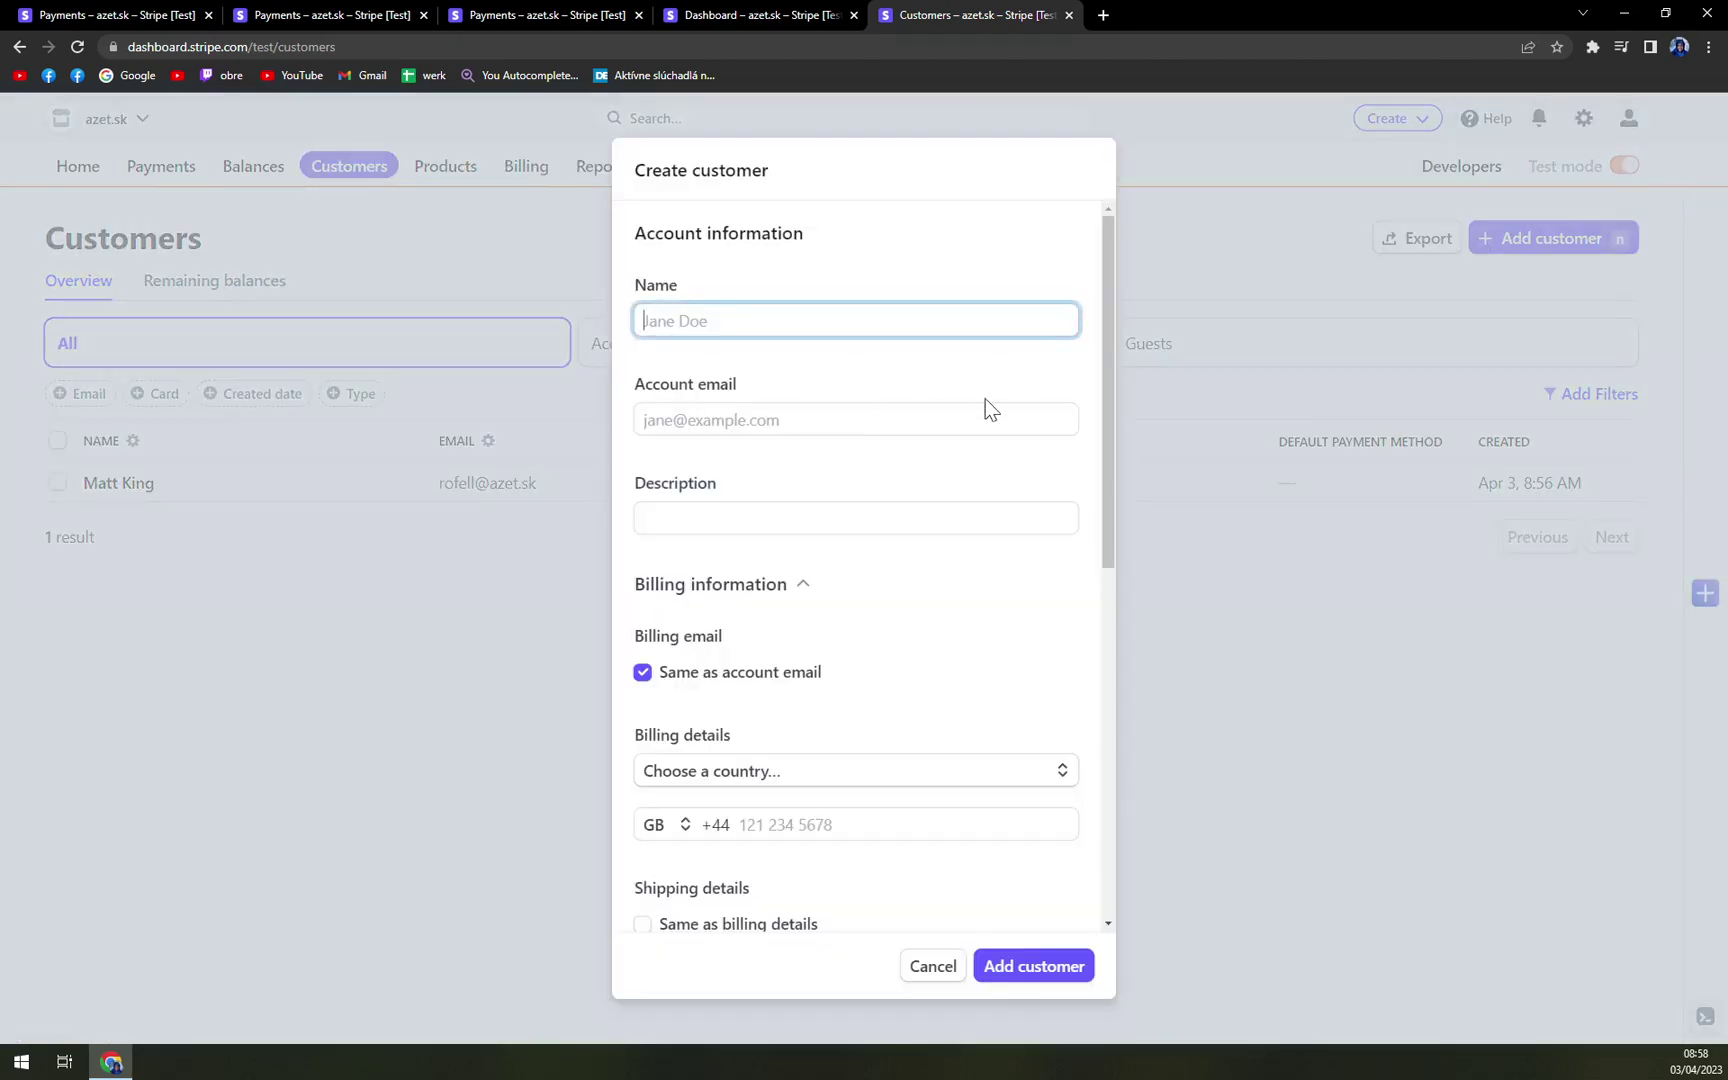
scroll(779, 486, down, 7)
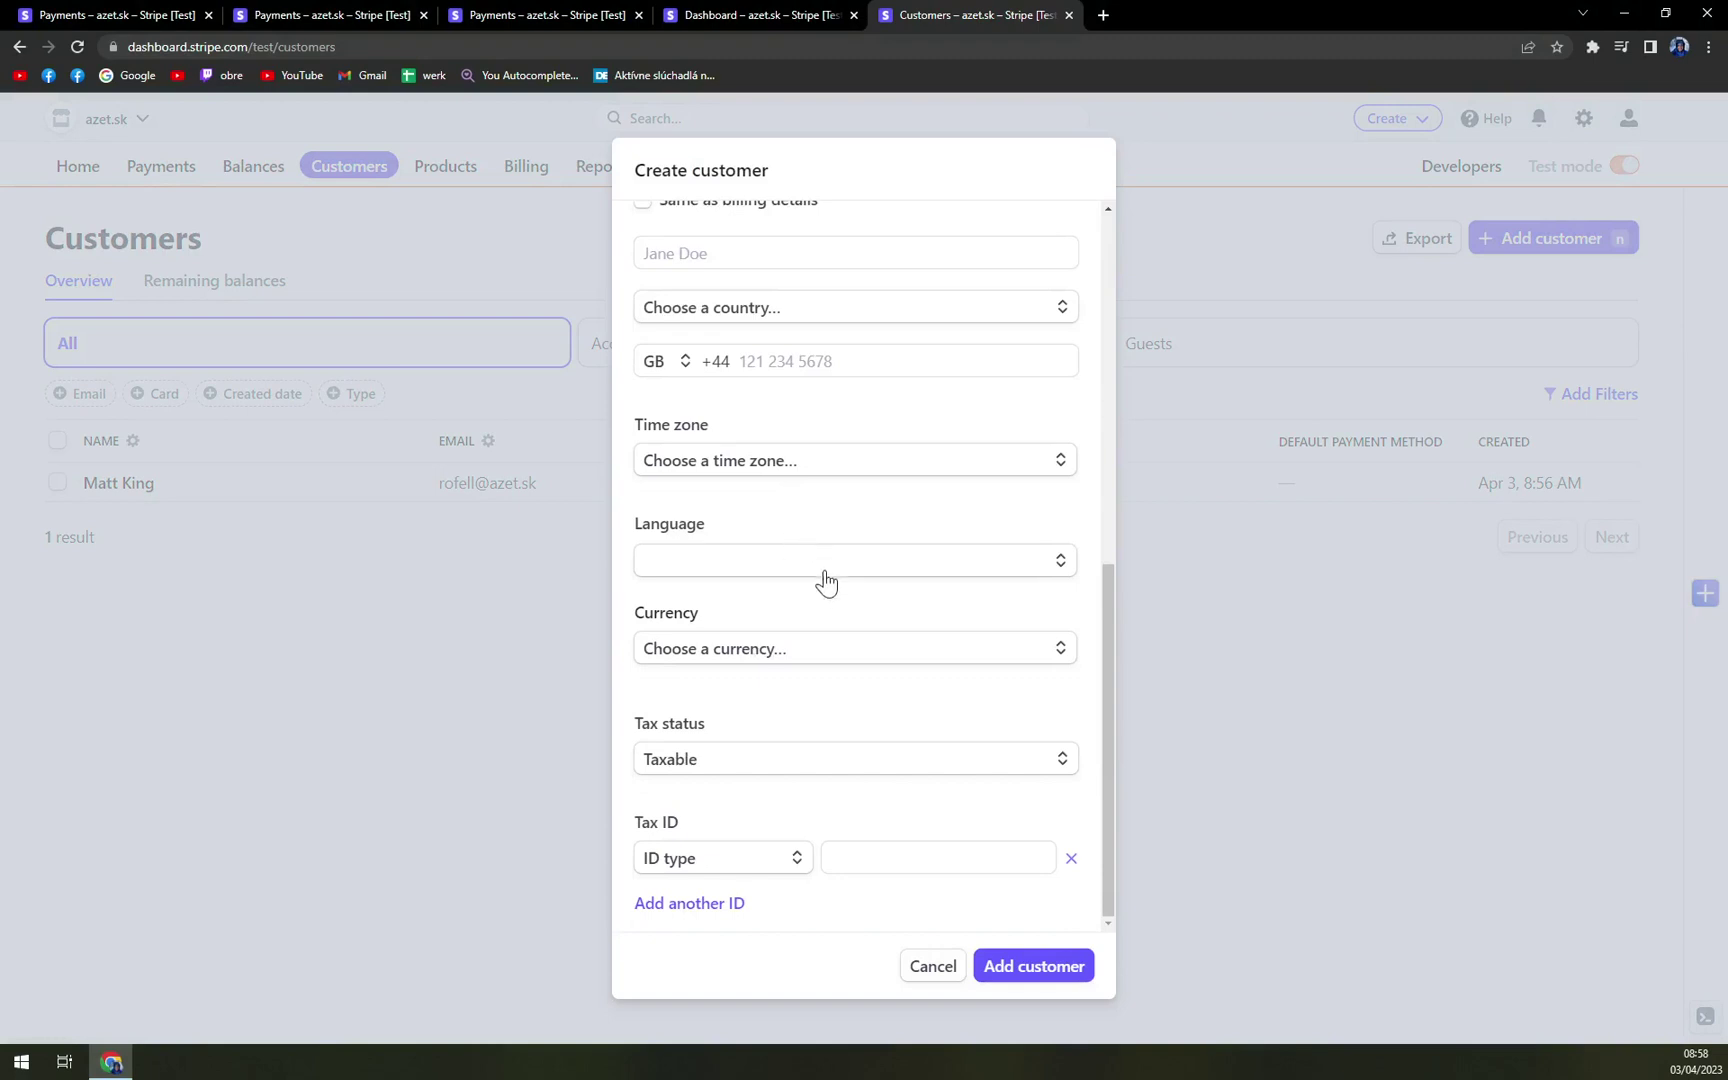
scroll(673, 680, up, 3)
click(932, 966)
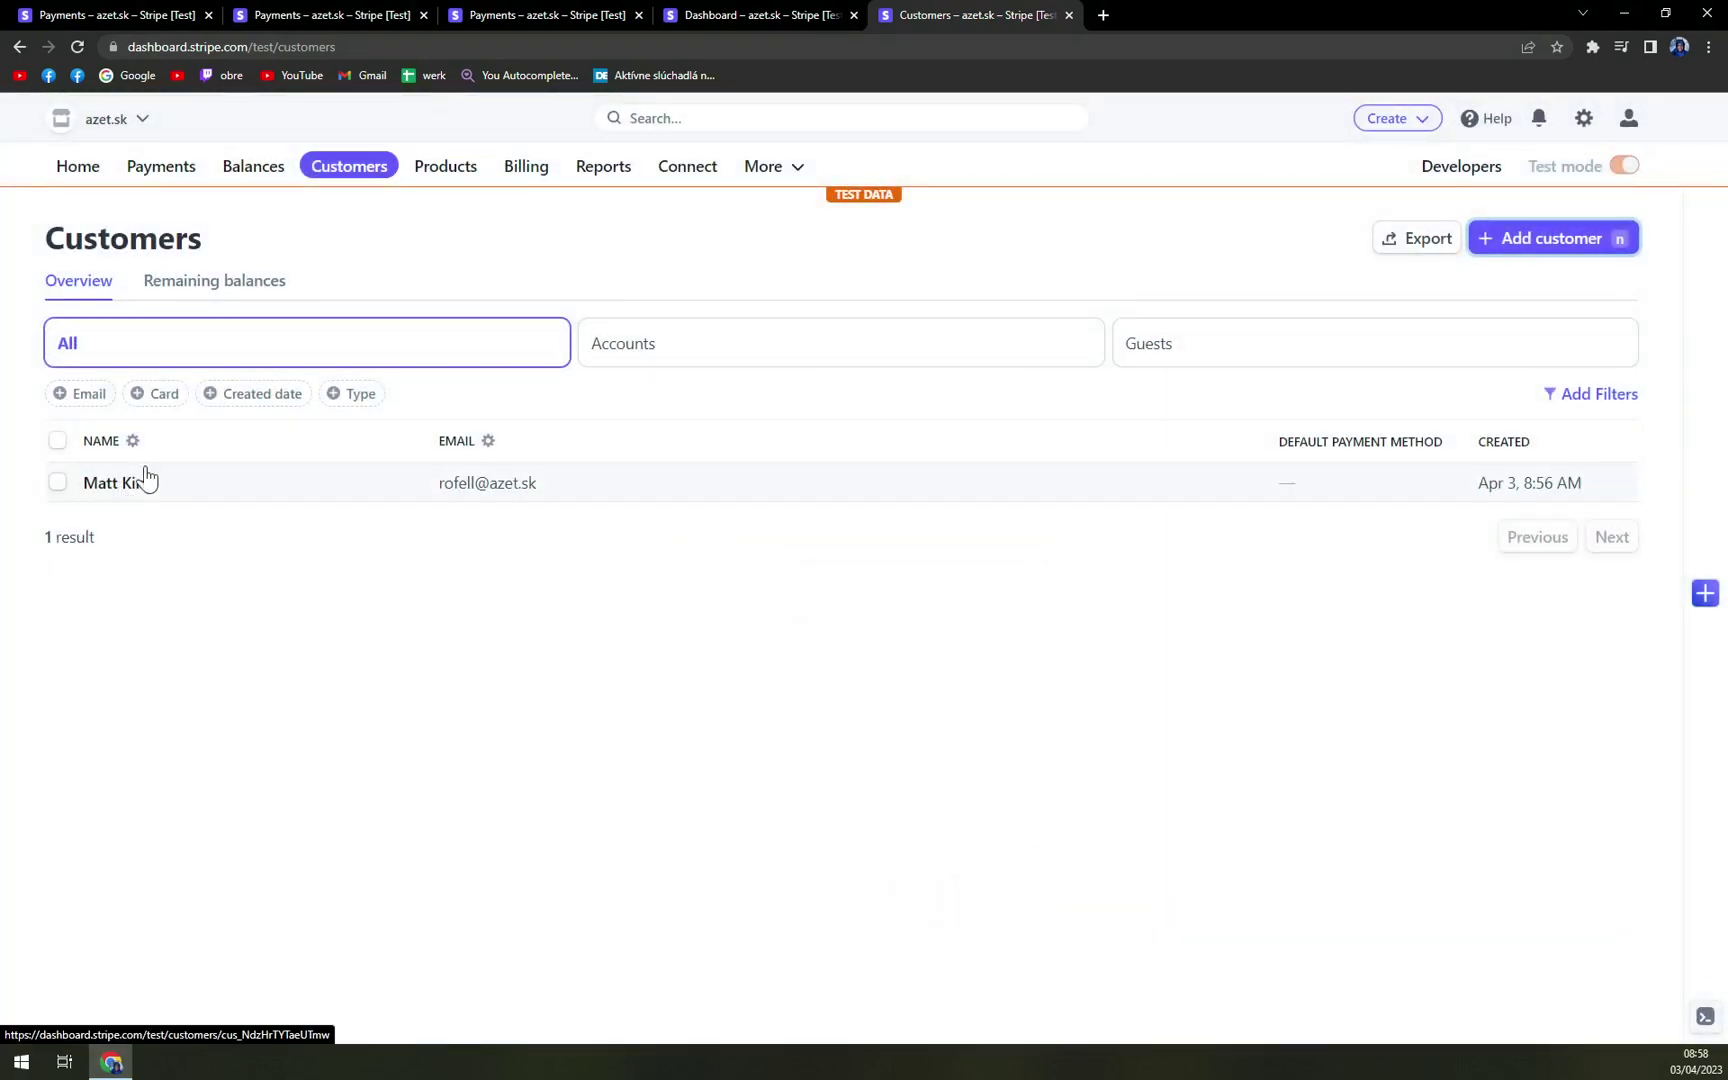
click(448, 170)
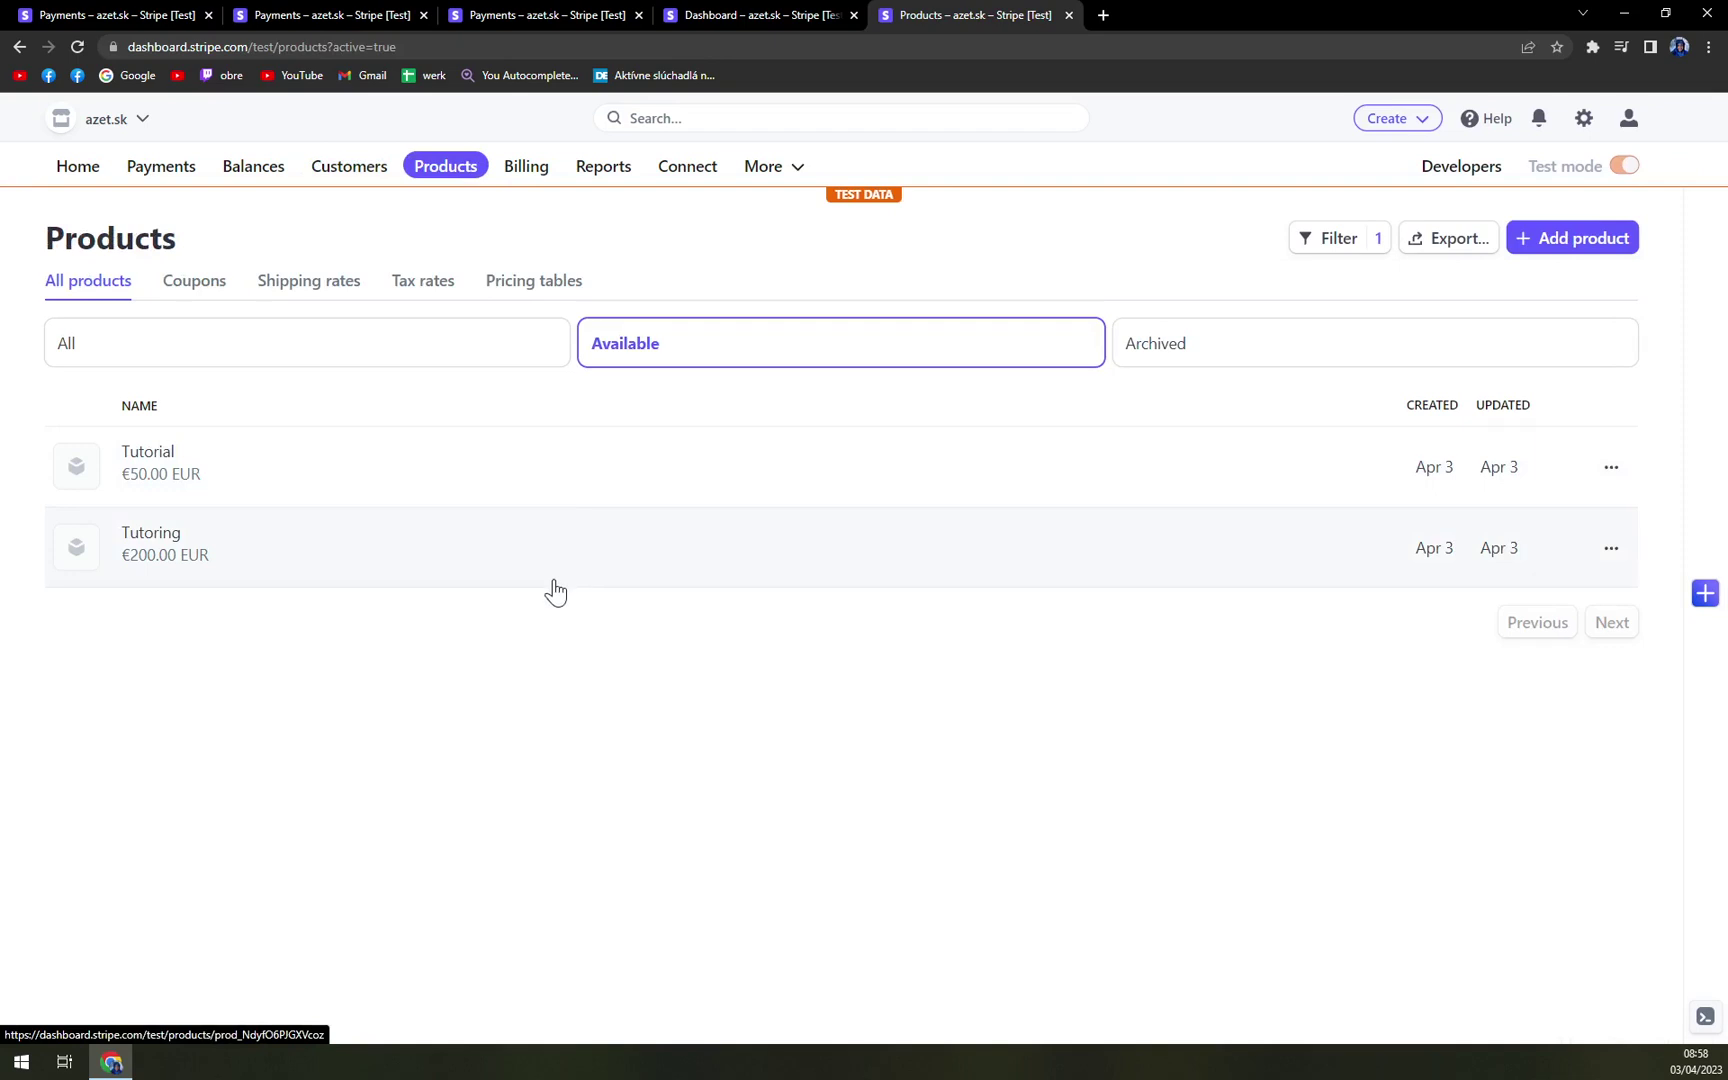
- Scroll through the Billing overview's invoice, subscription, quote shortcuts and growth charts
click(527, 167)
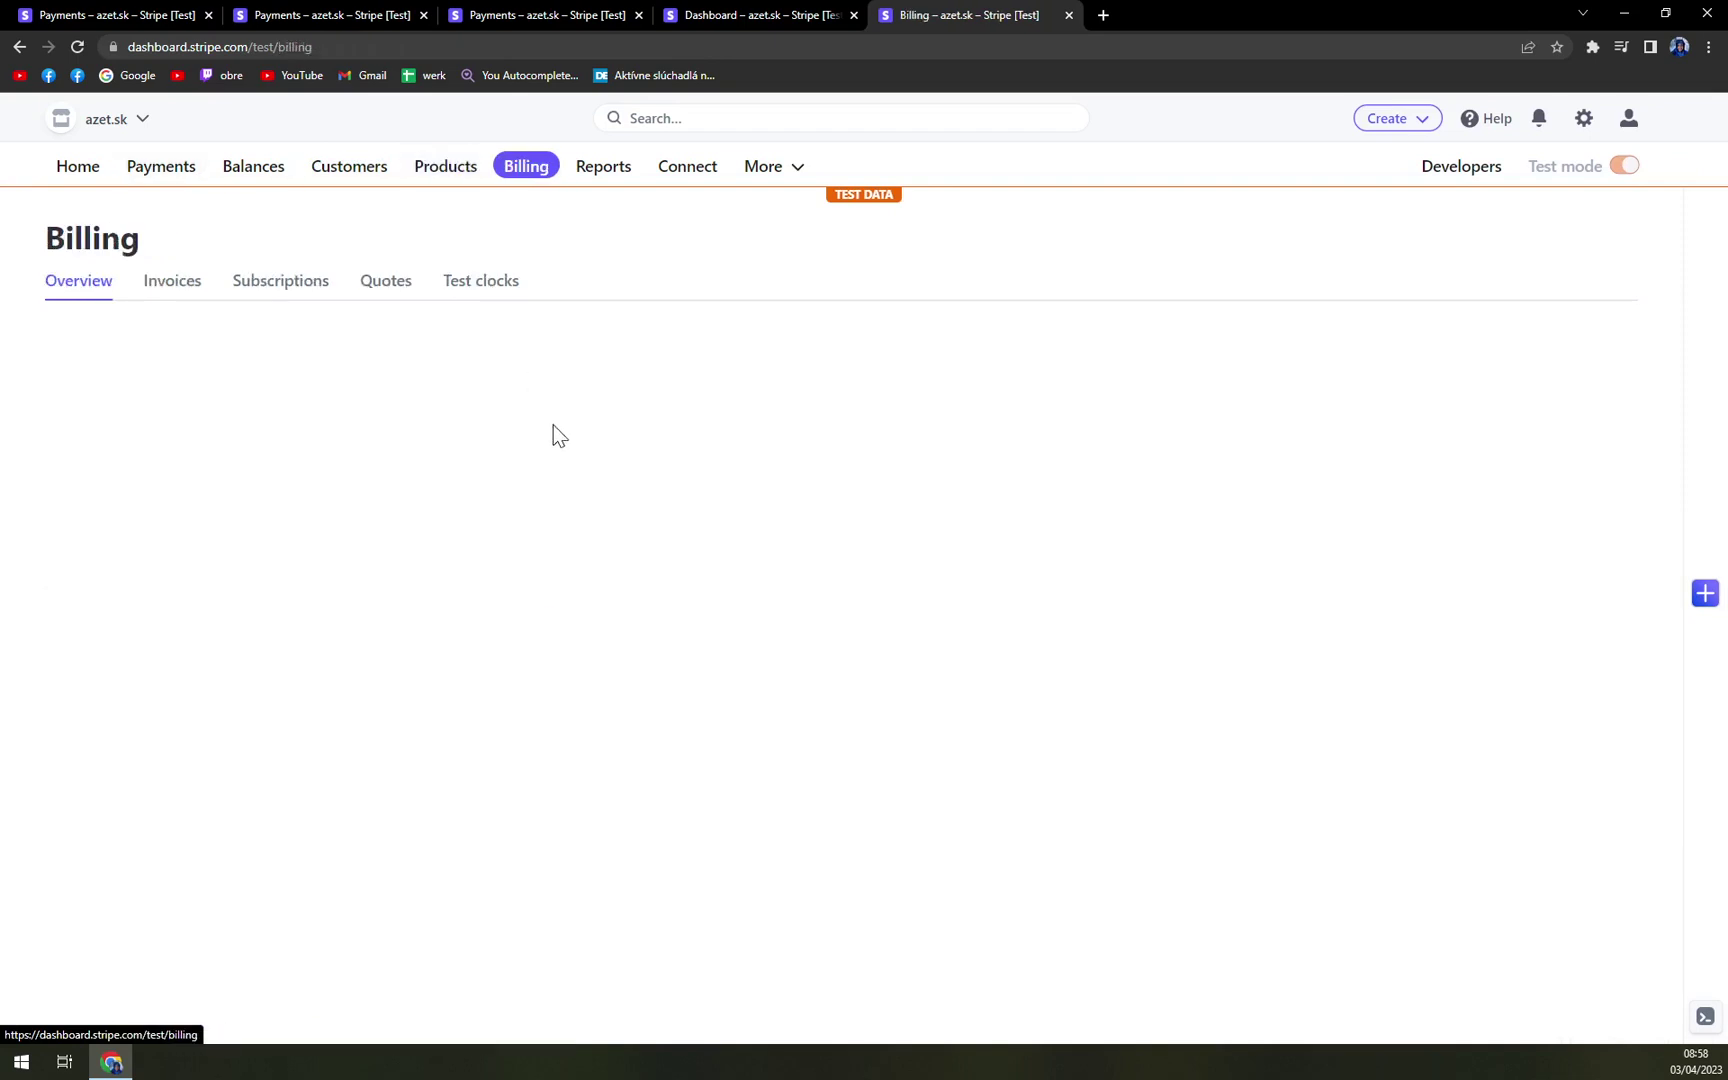
scroll(557, 435, down, 3)
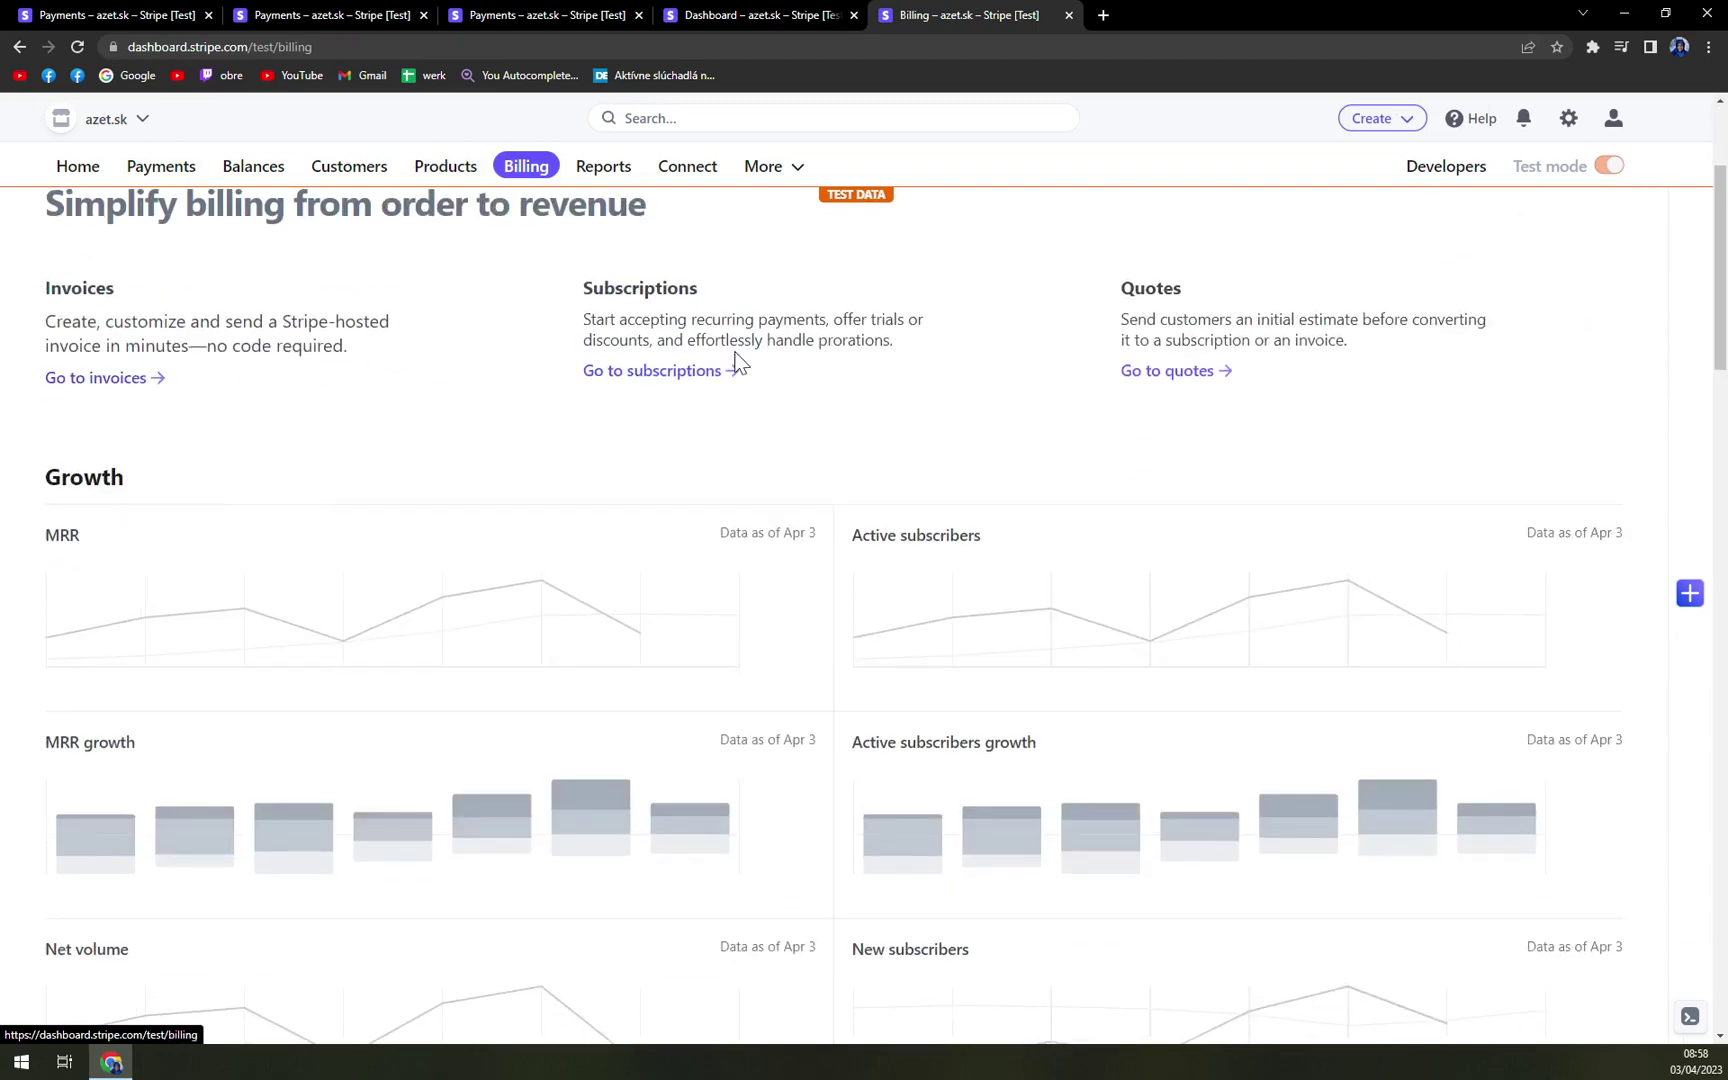
scroll(1041, 374, down, 2)
scroll(1100, 420, up, 4)
scroll(1262, 470, down, 6)
scroll(1262, 470, down, 15)
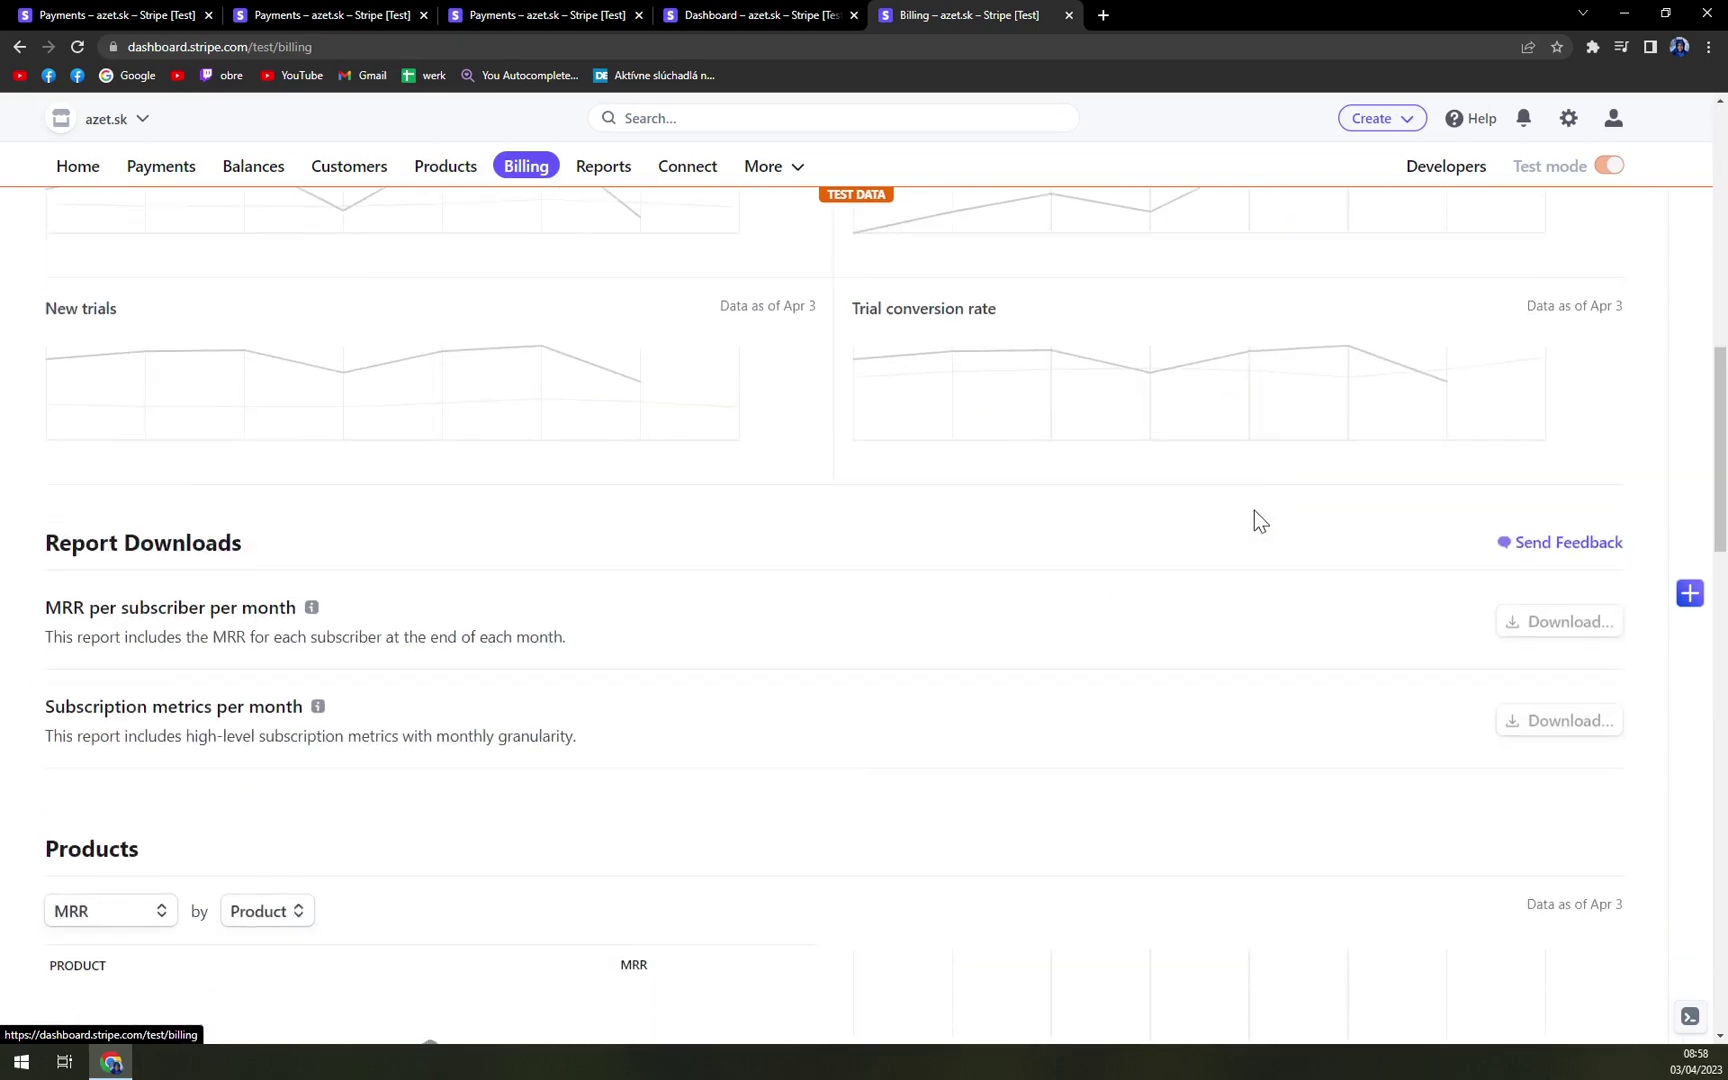
scroll(1254, 498, up, 20)
scroll(940, 645, up, 1)
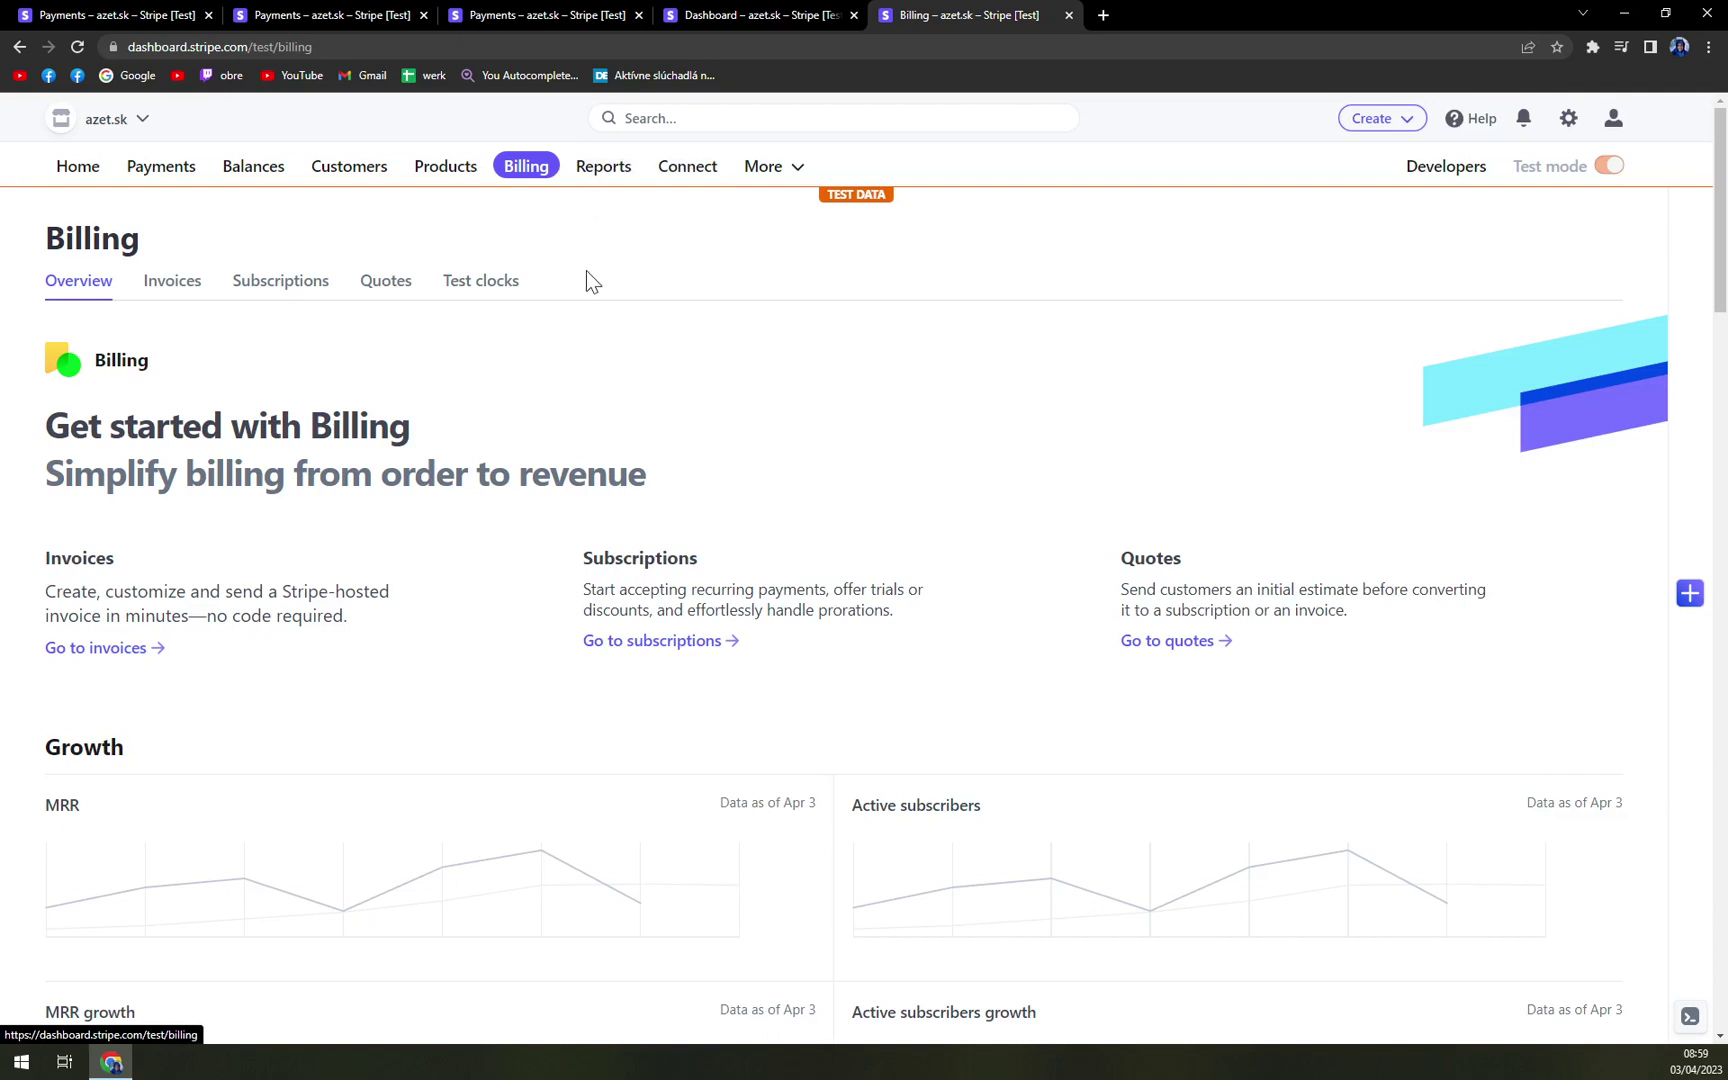
- Go from Reports to the Connect overview and view the More products list
click(604, 172)
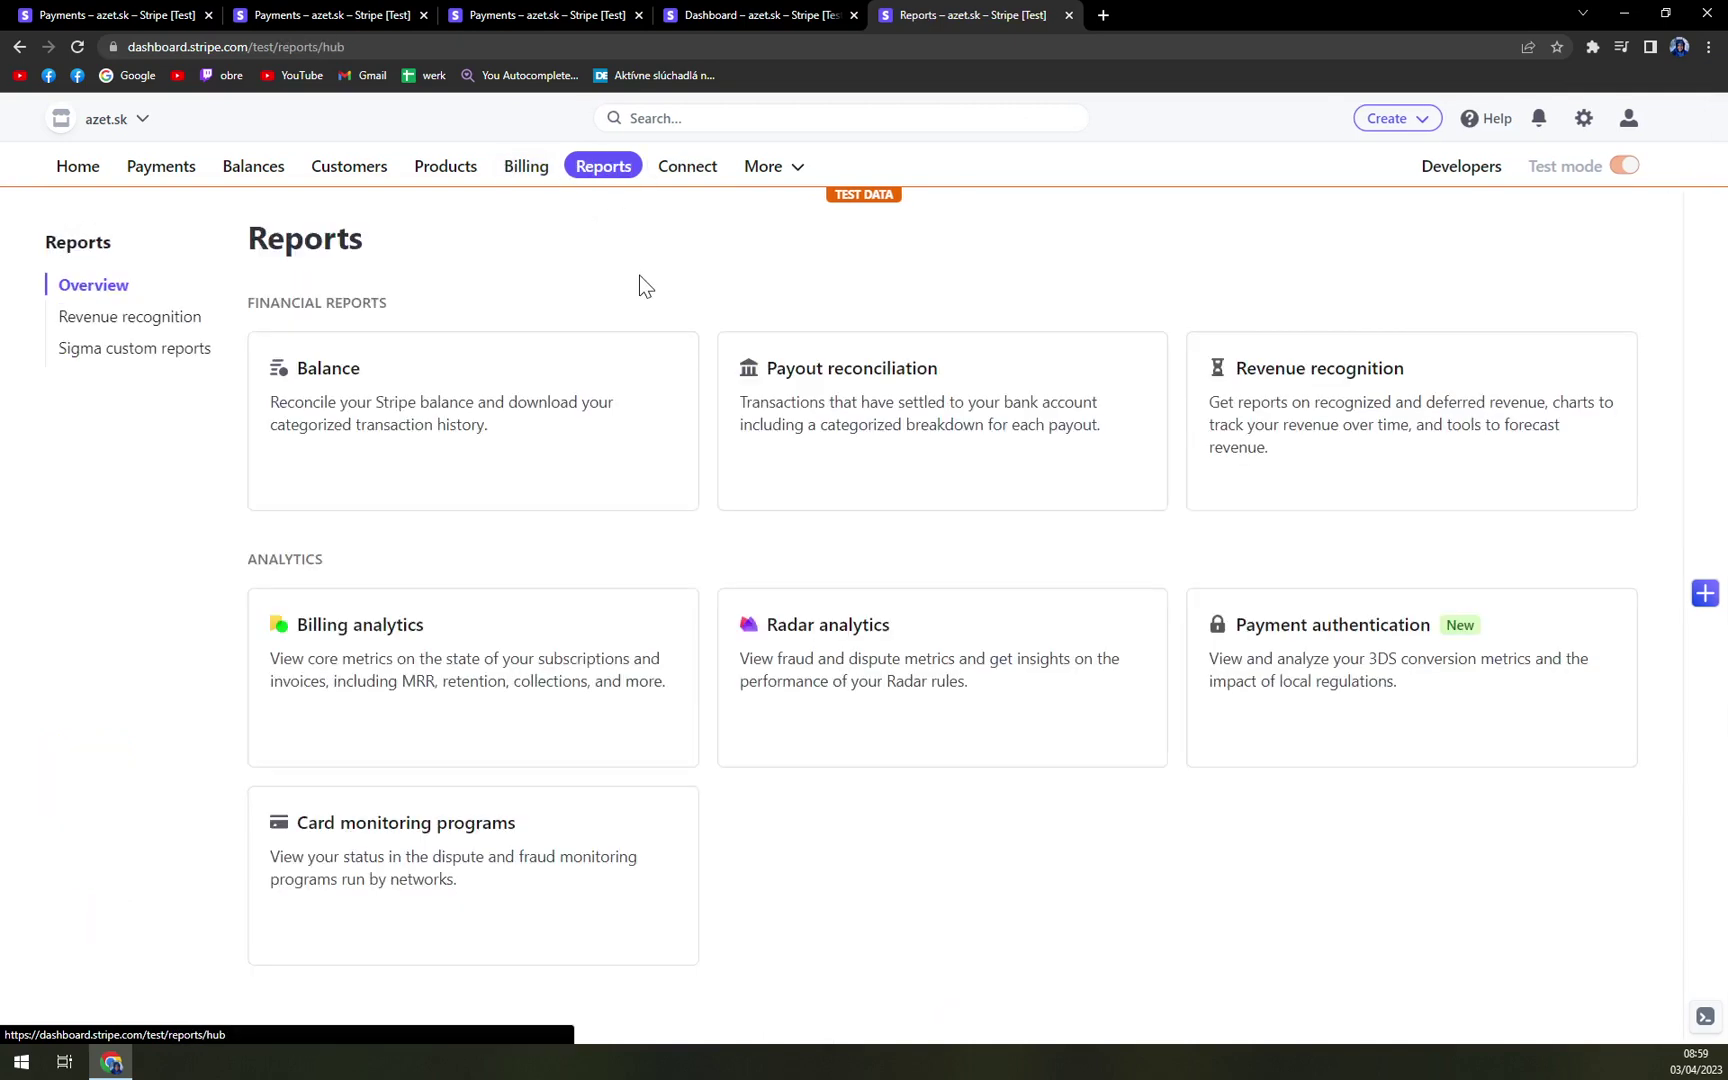
click(700, 174)
click(770, 174)
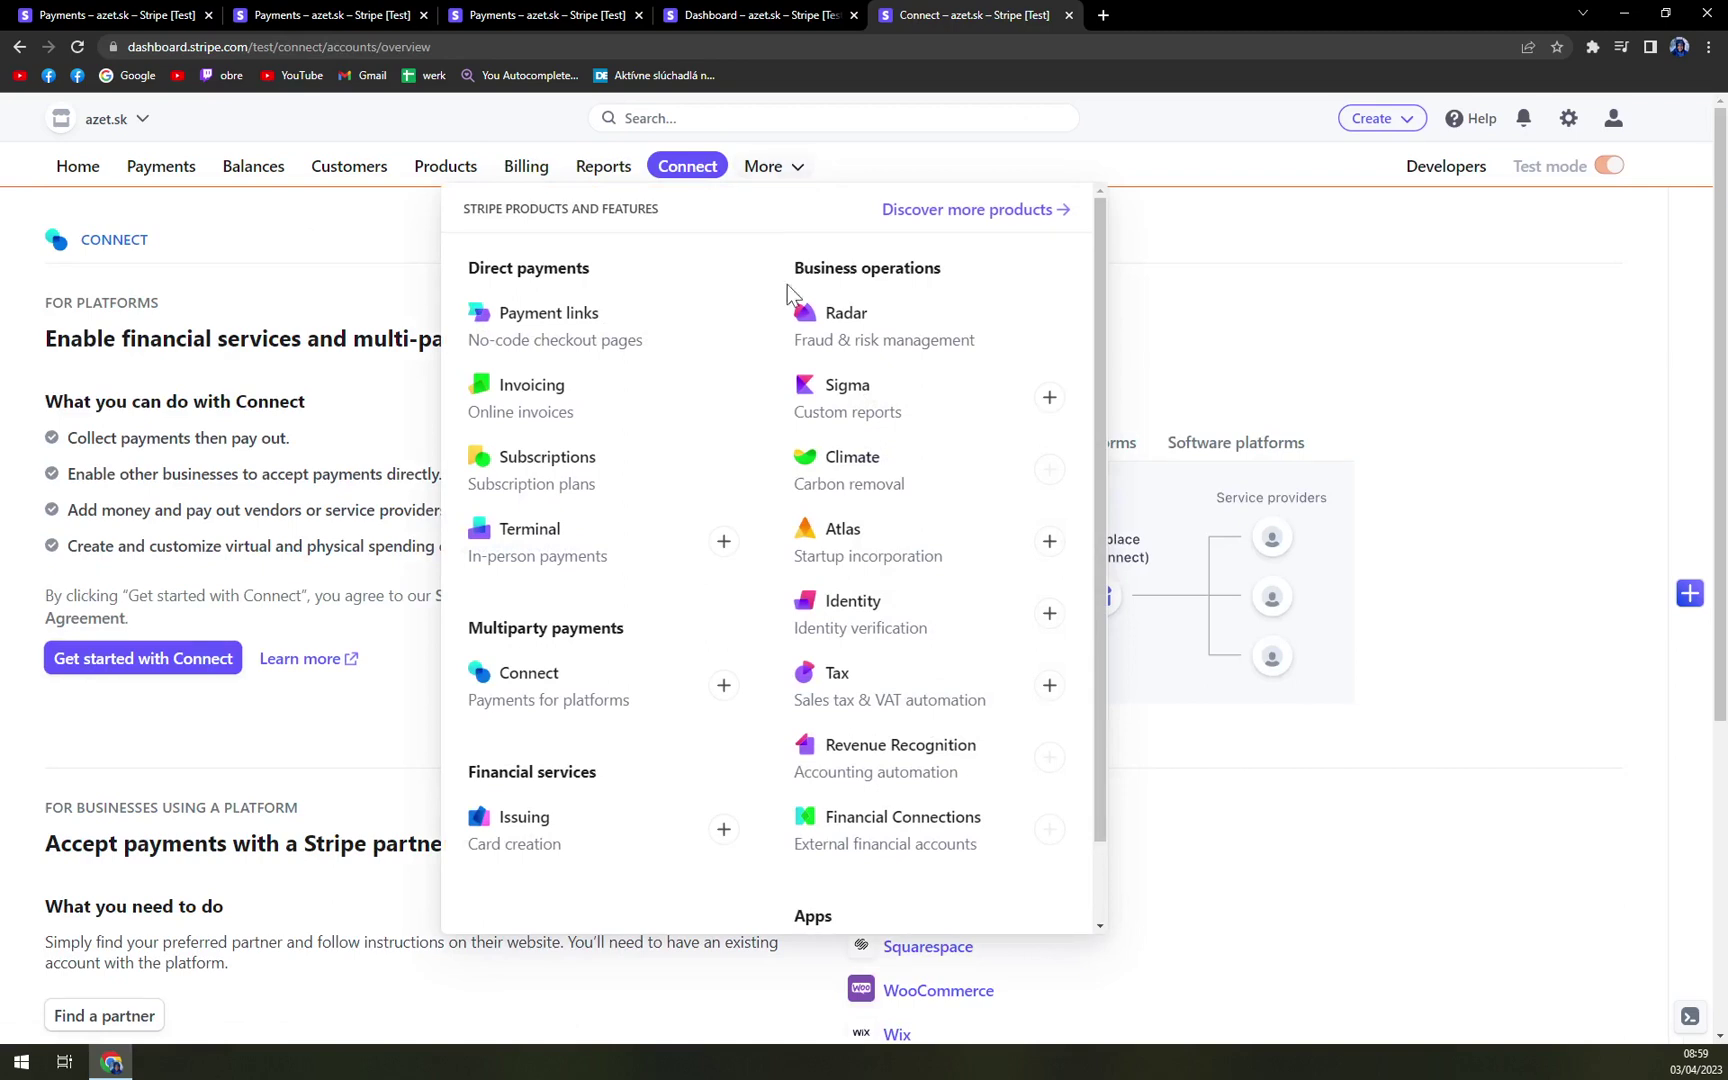
- Scroll through the Connect page about payments for platforms and marketplaces
scroll(1045, 520, down, 1)
scroll(813, 492, up, 1)
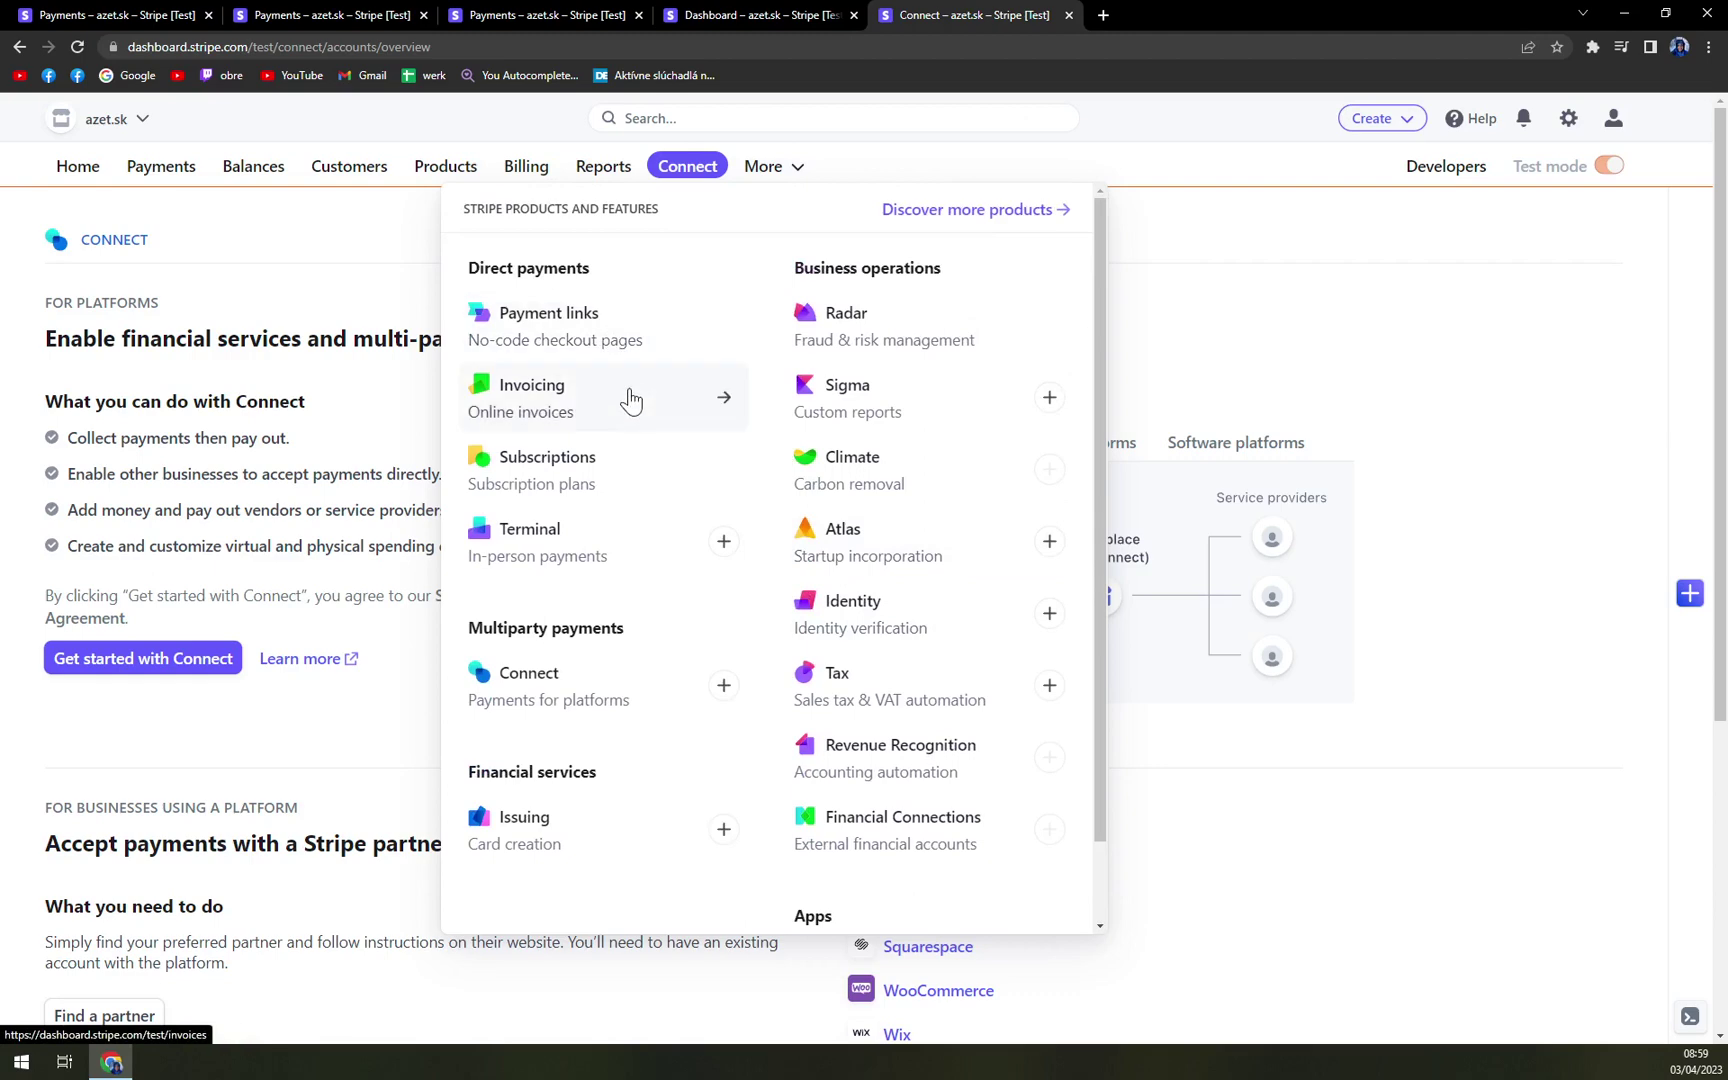
scroll(575, 600, down, 3)
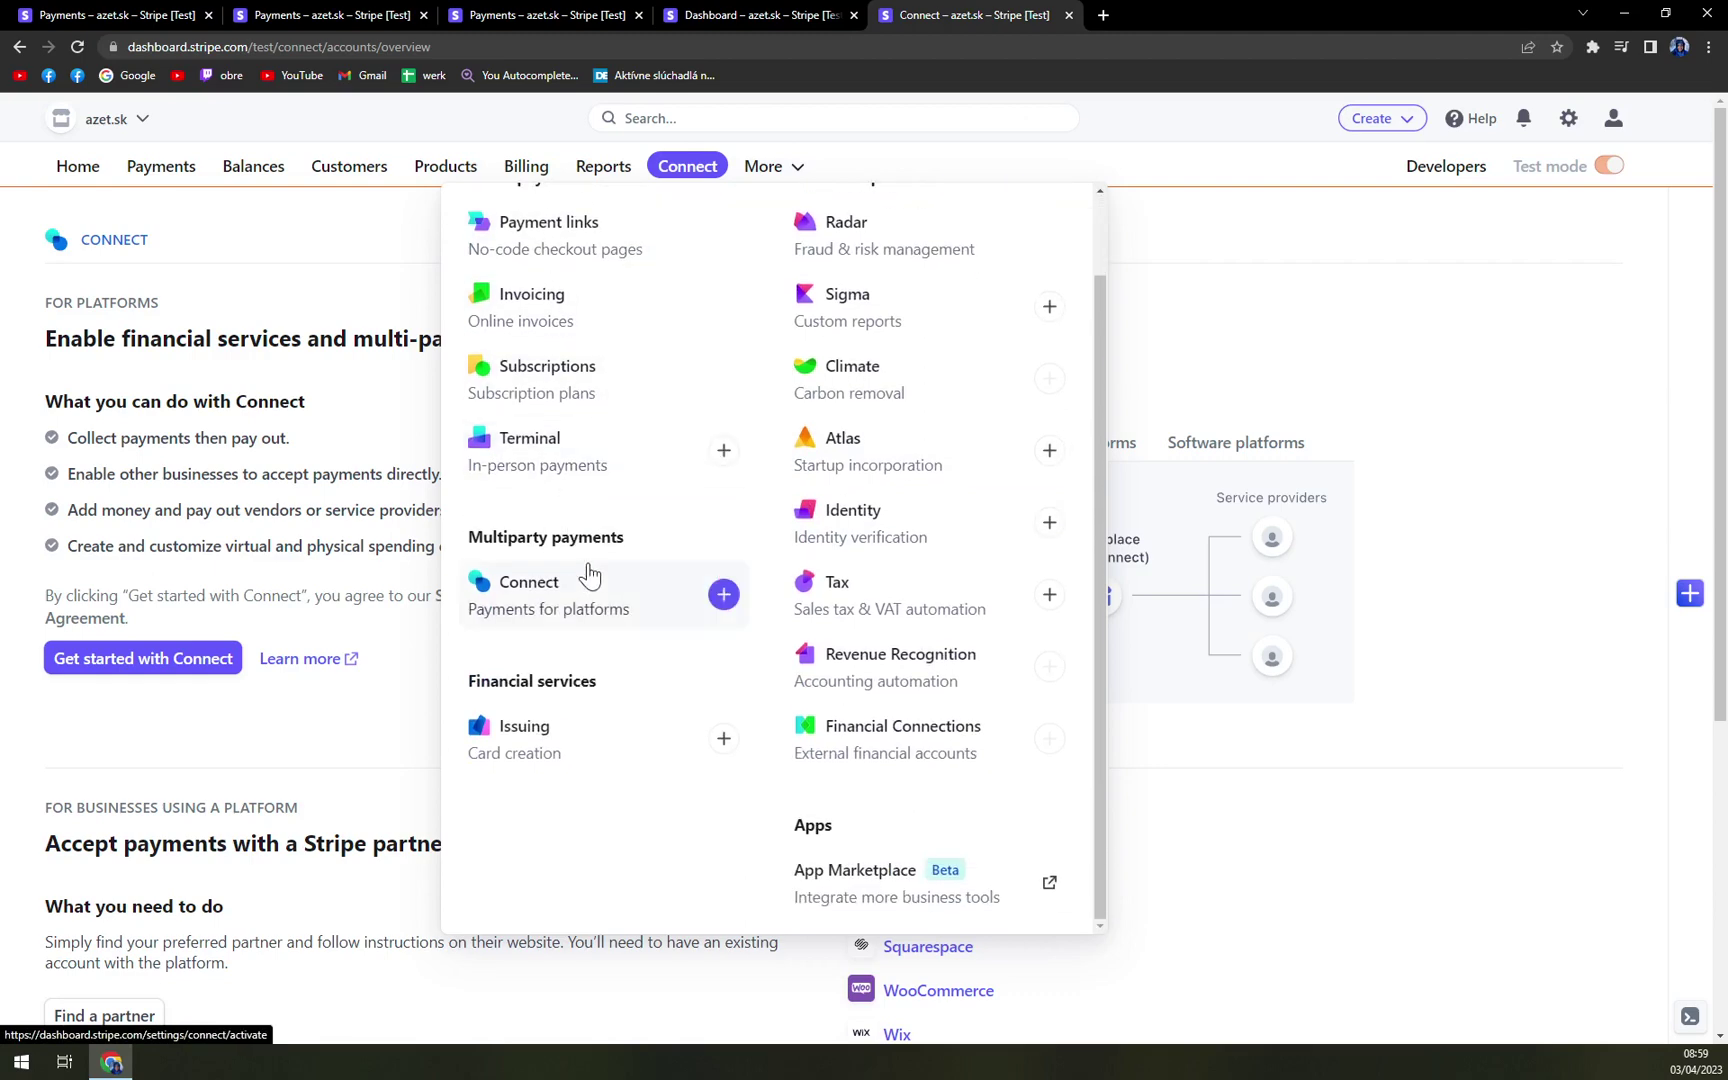
scroll(800, 750, up, 1)
scroll(1373, 559, up, 3)
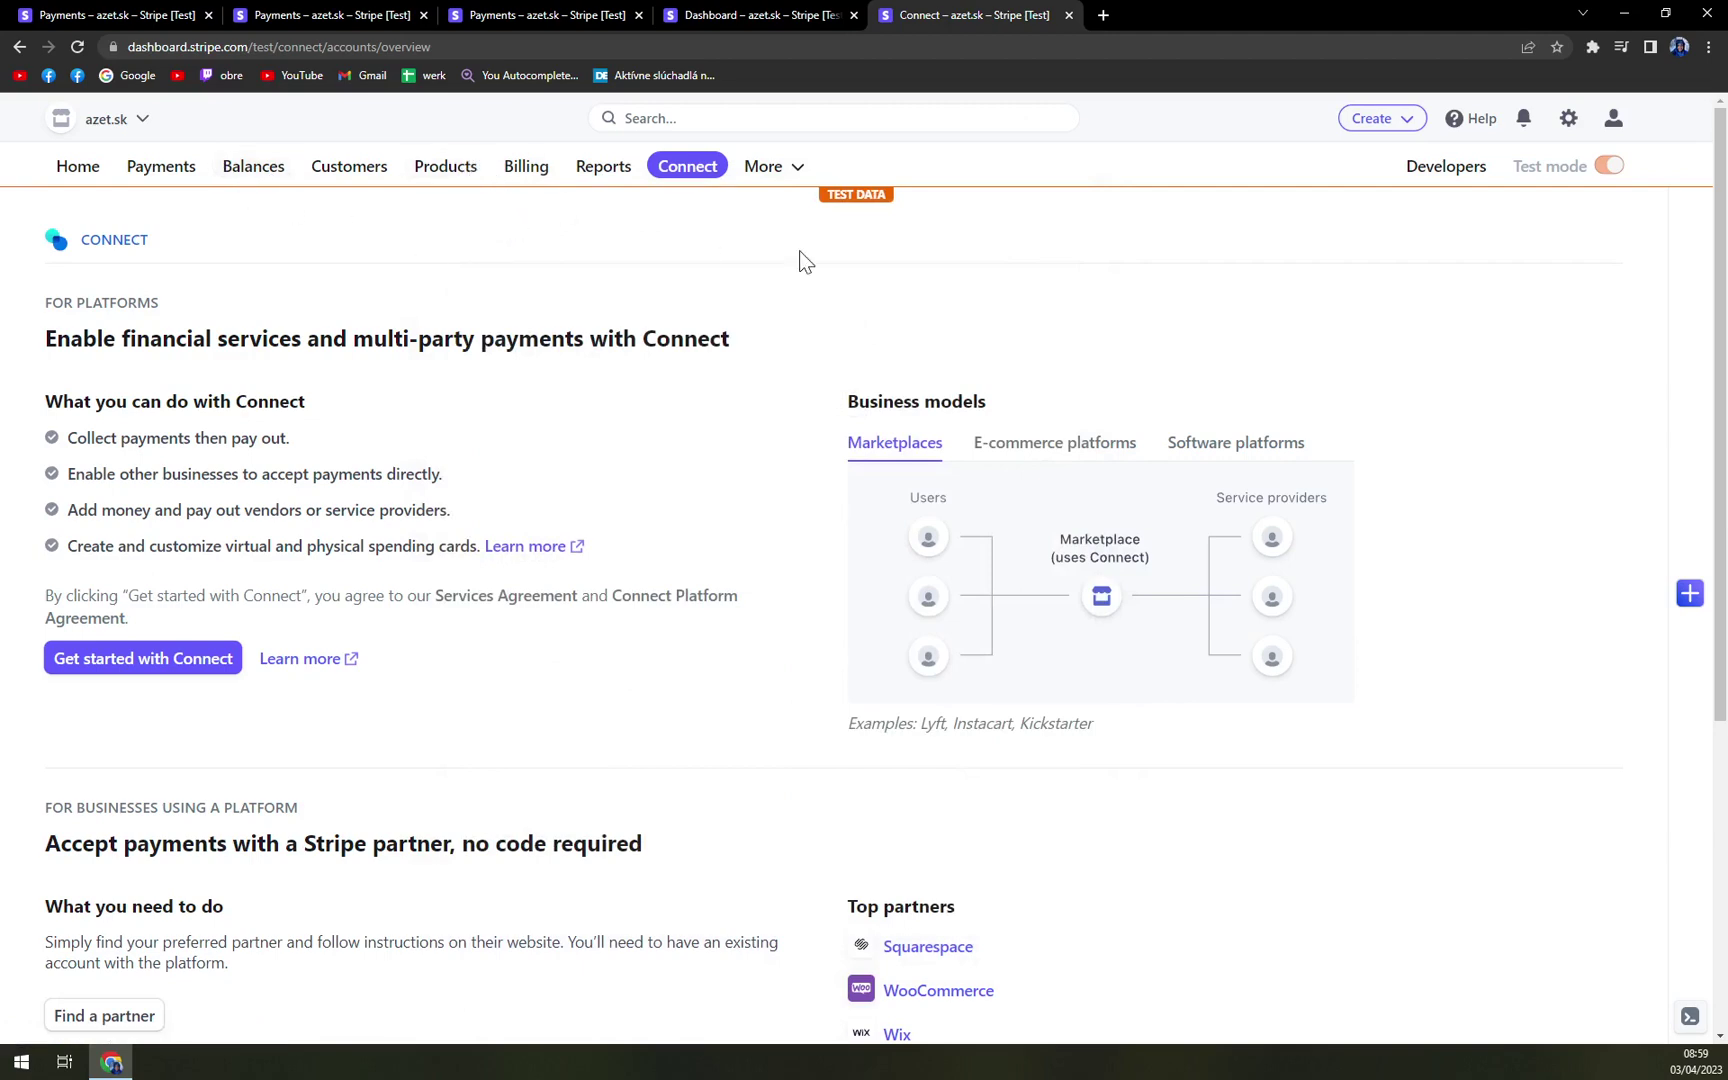
scroll(797, 280, down, 5)
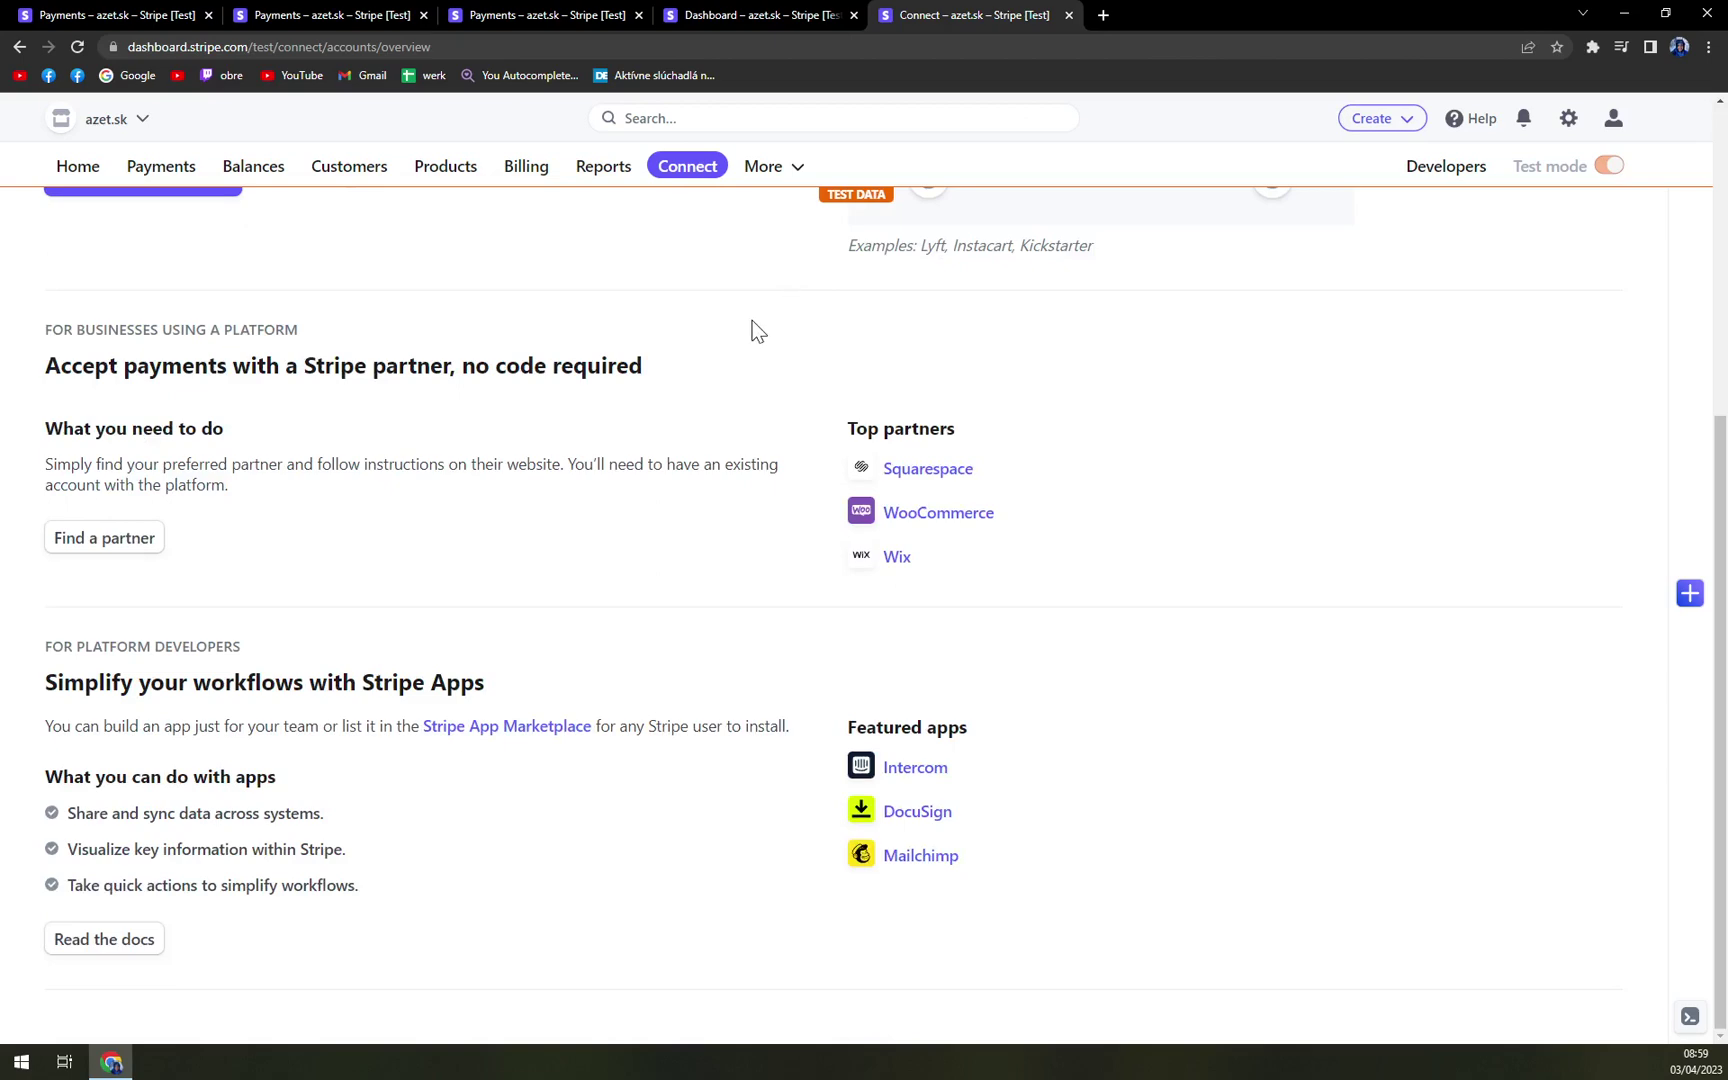
scroll(752, 321, up, 5)
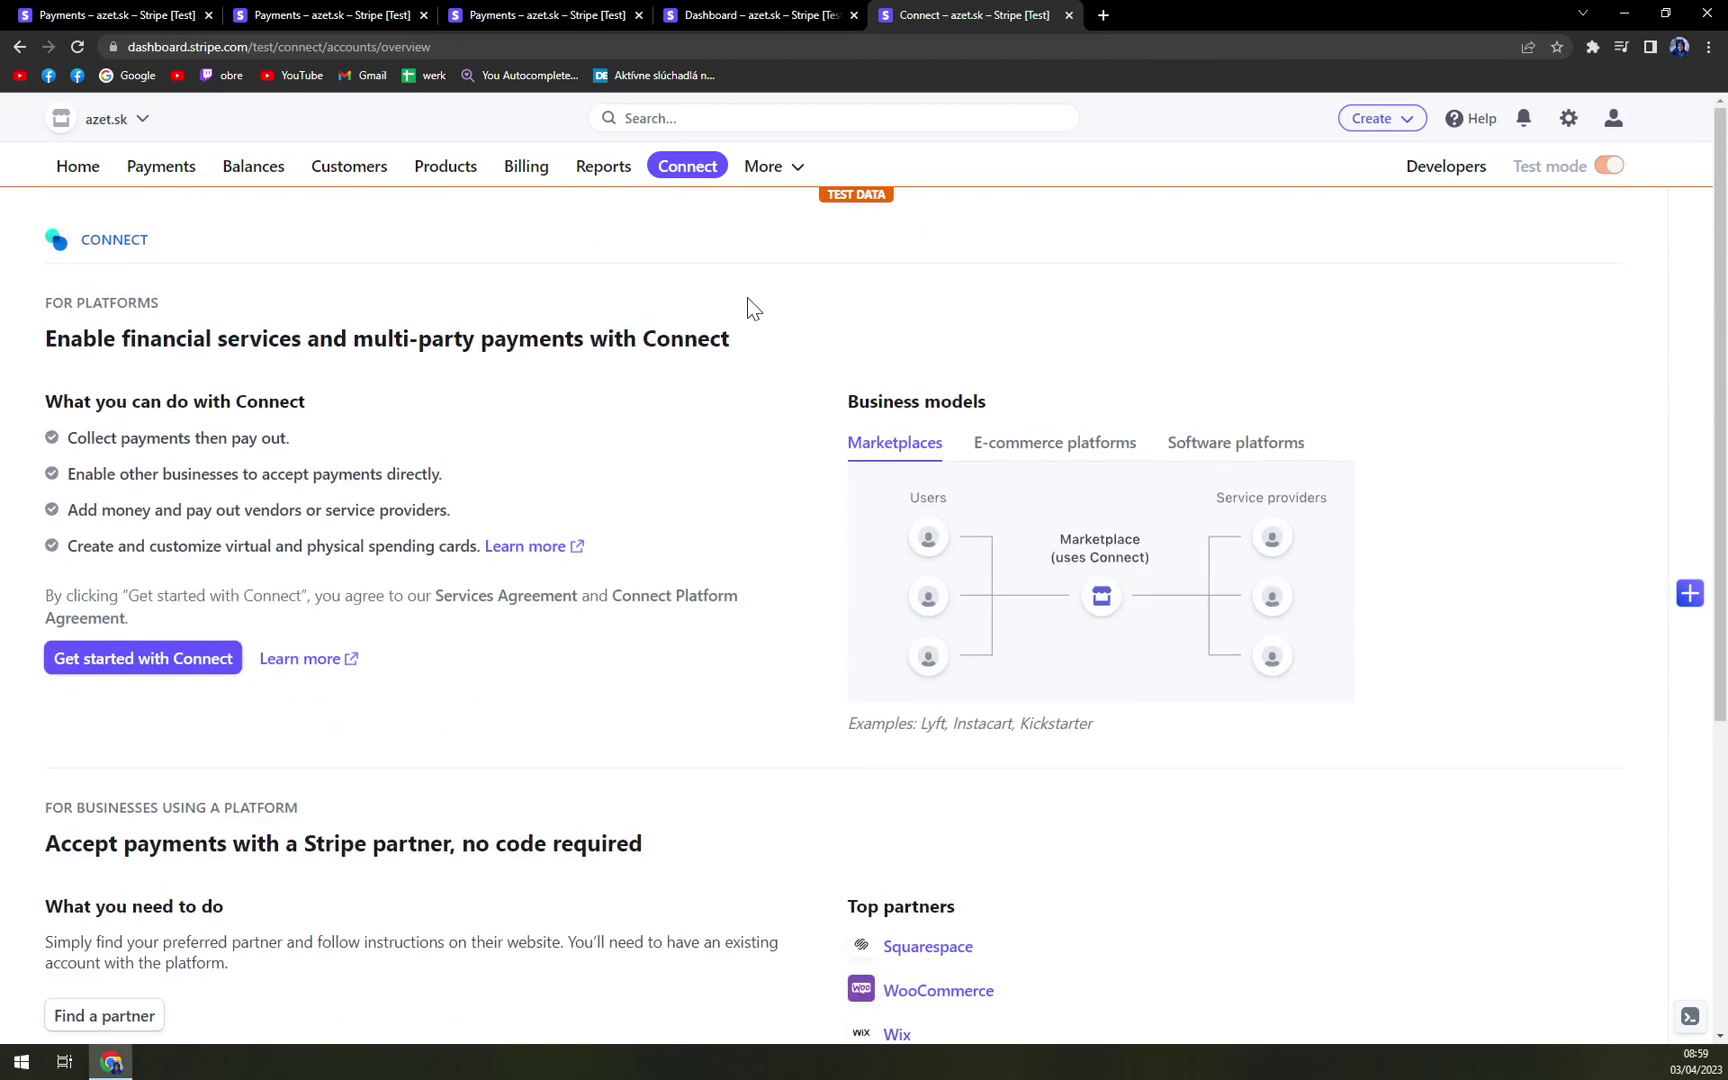
- Pass through Balances, Payments and Fraud & risk to the Payment links list with the €250.00 and €200.00 links
click(243, 172)
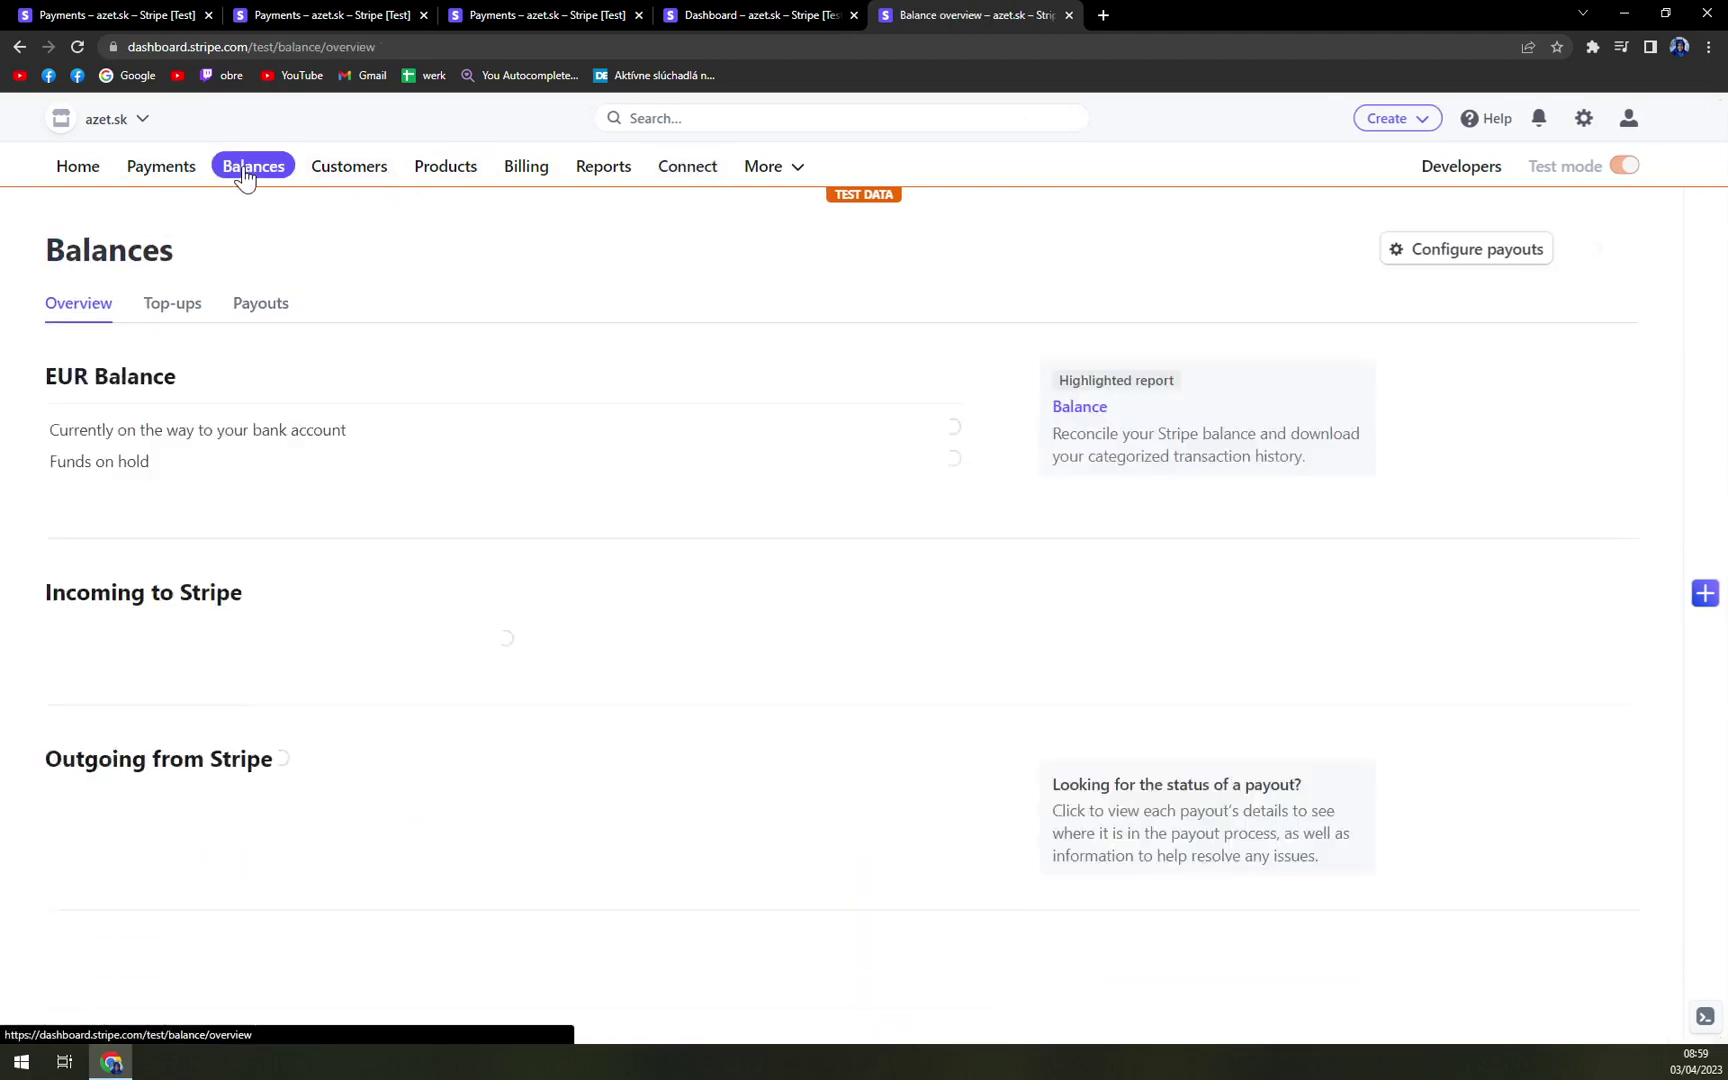
click(186, 172)
click(104, 316)
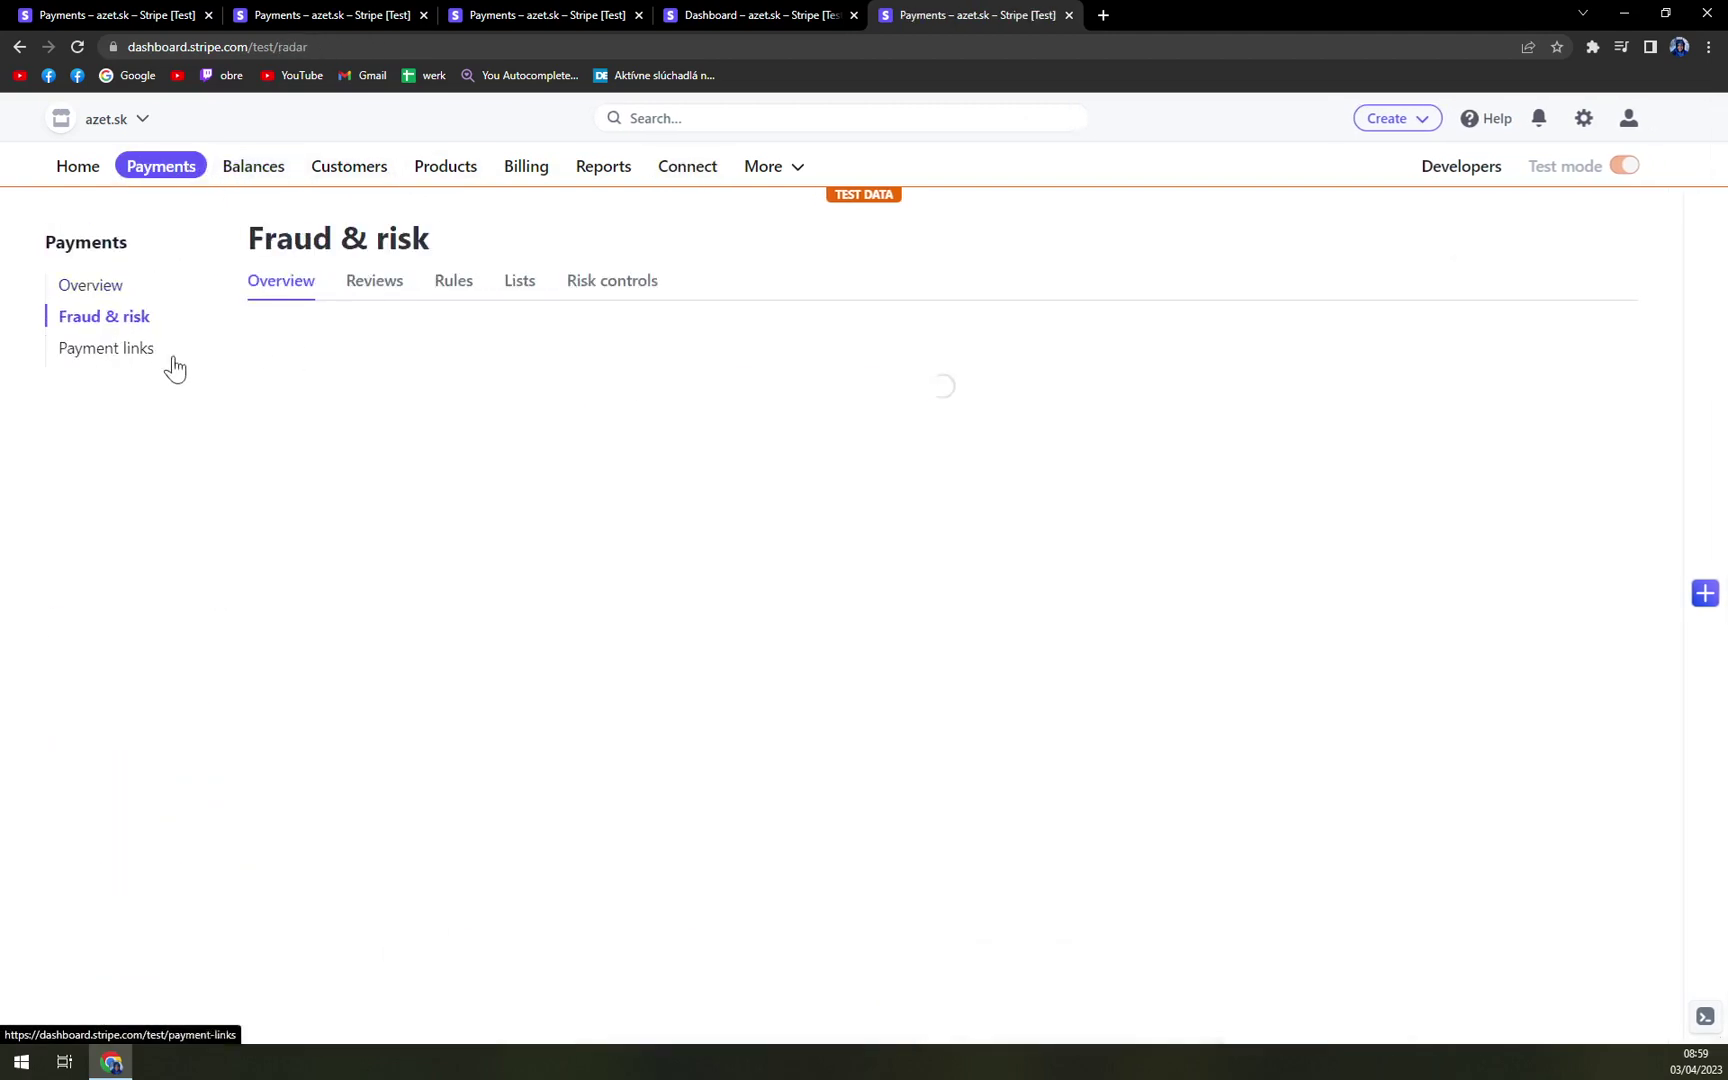
click(143, 358)
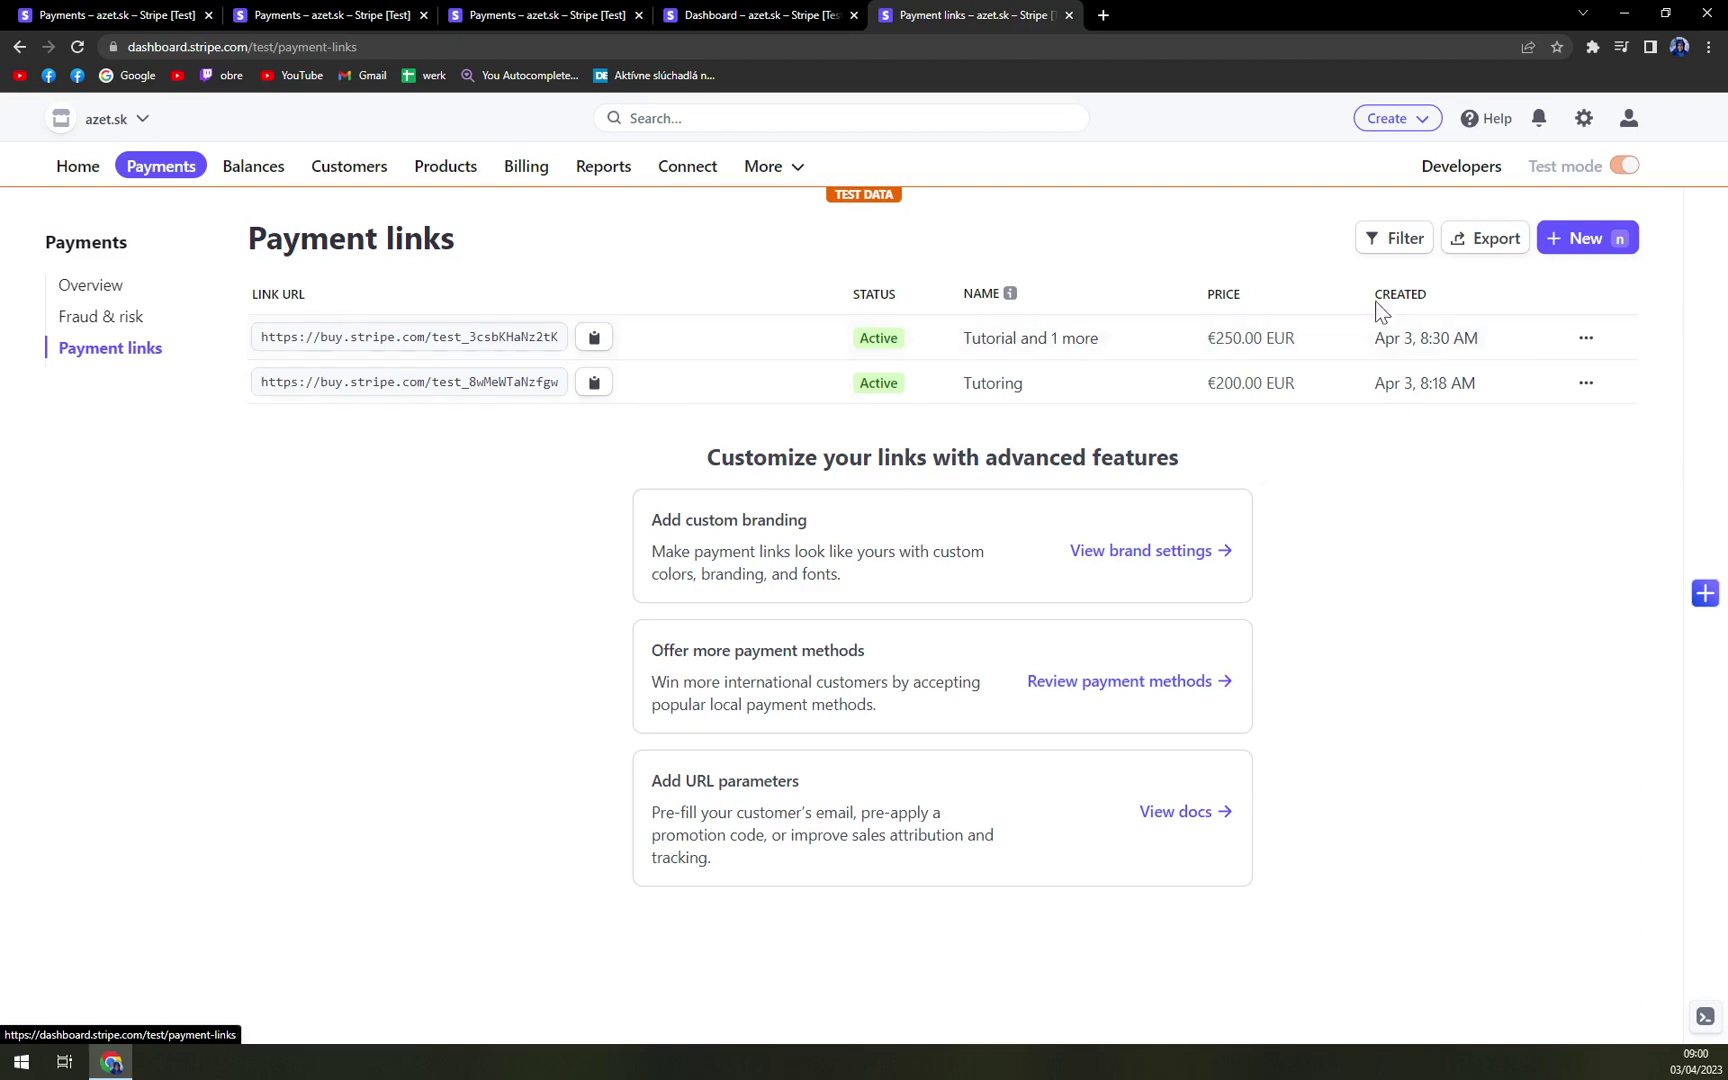
- Review the Payments overview page in the sidebar's Overview section
click(91, 285)
scroll(390, 745, down, 1)
scroll(450, 775, down, 2)
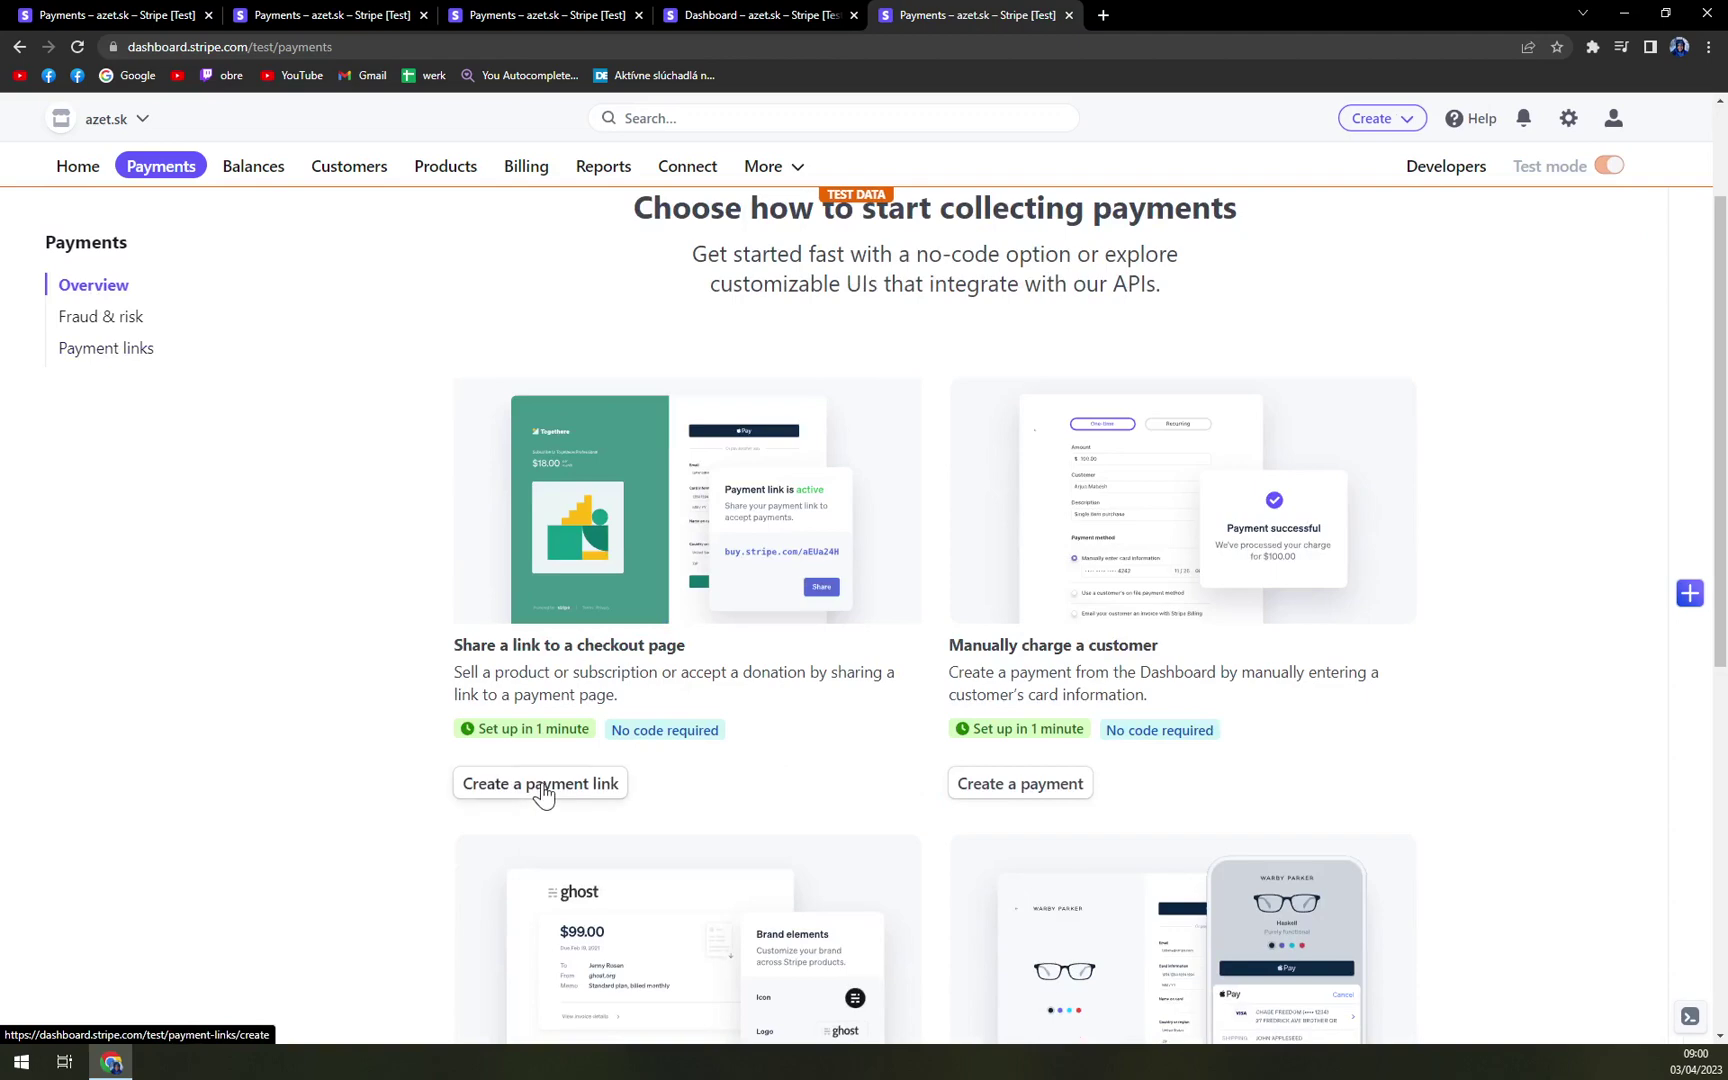
scroll(174, 258, up, 3)
- Browse the Home dashboard, then return to the Payments overview showing ways to collect payments
click(79, 183)
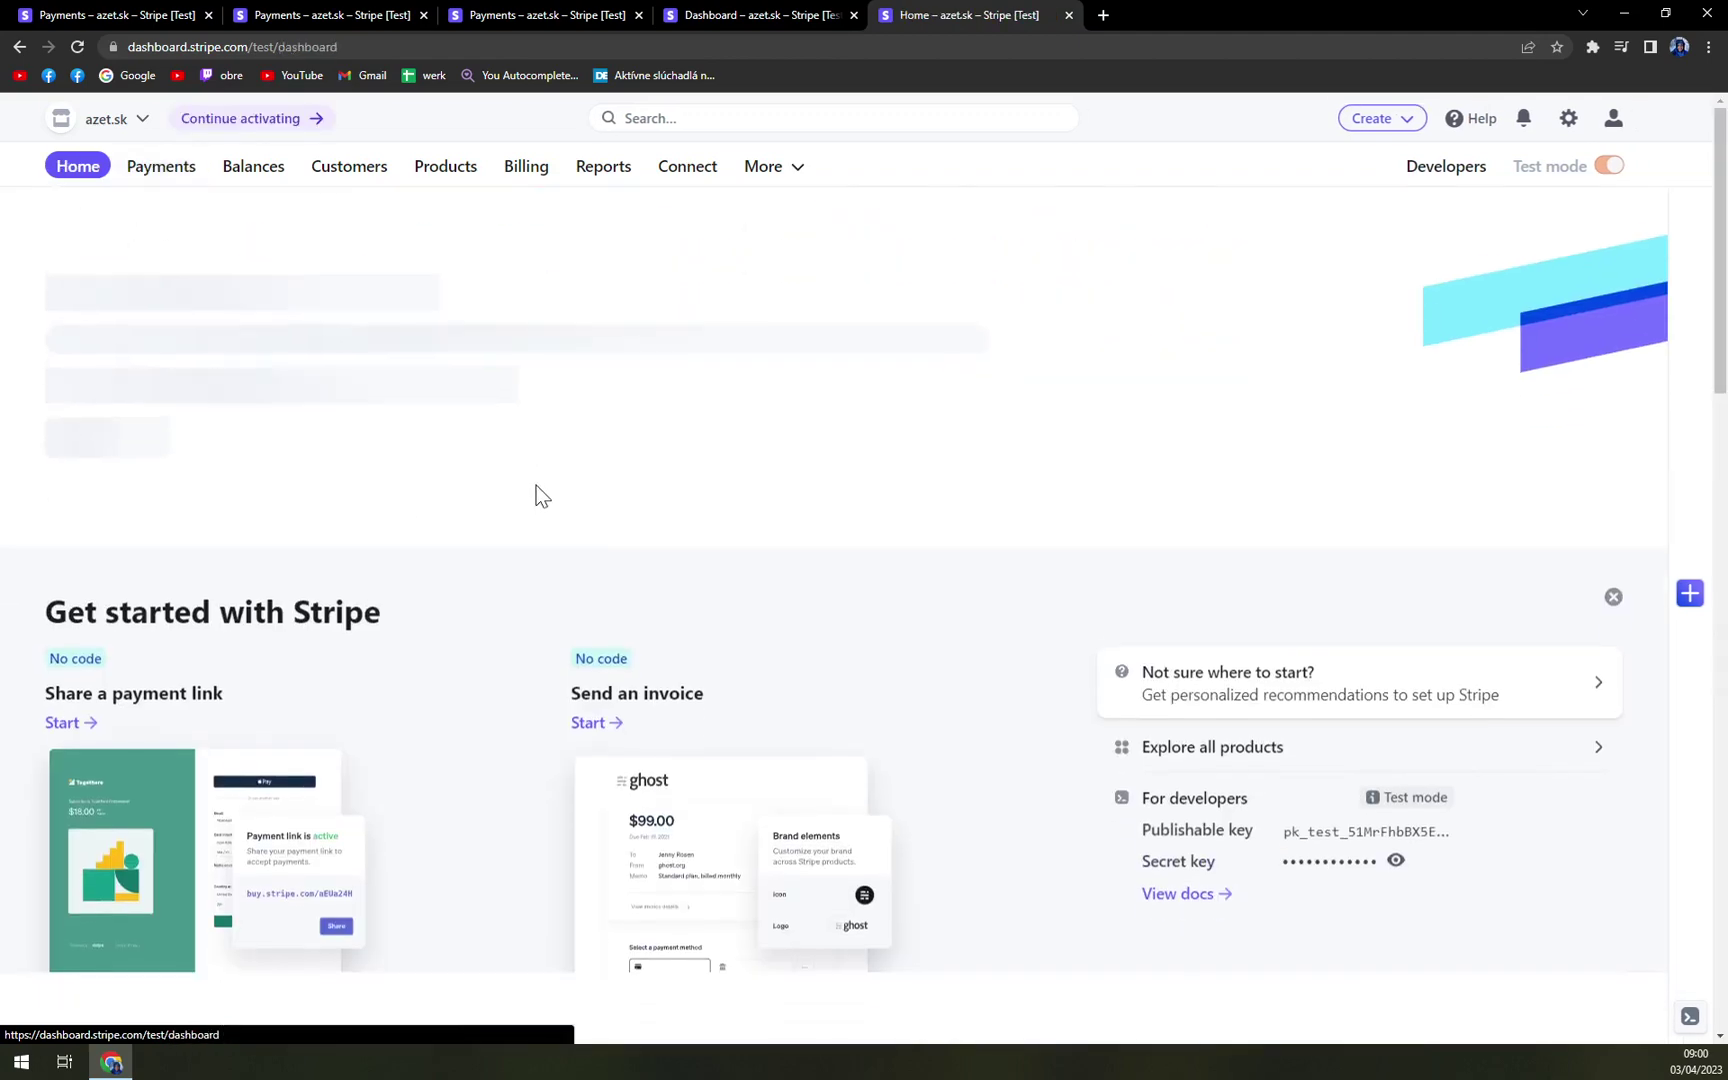
scroll(600, 485, down, 3)
scroll(621, 467, down, 10)
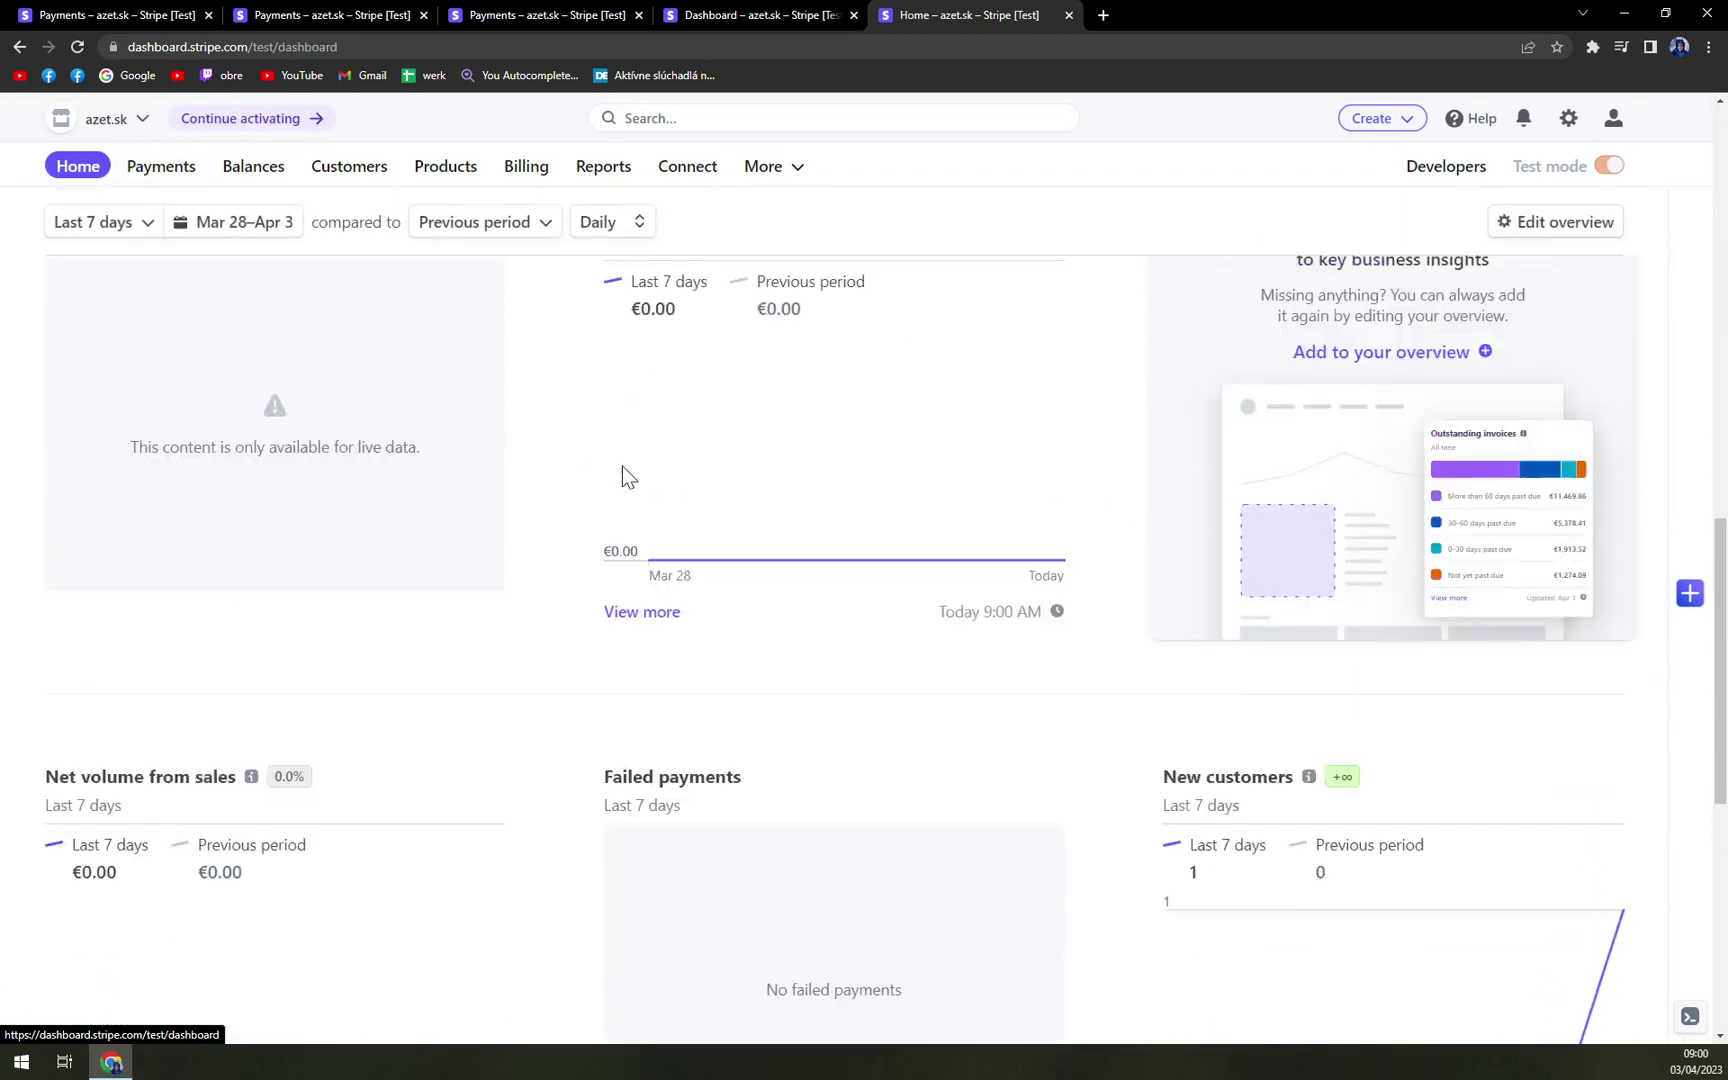
scroll(617, 474, up, 4)
scroll(599, 504, up, 10)
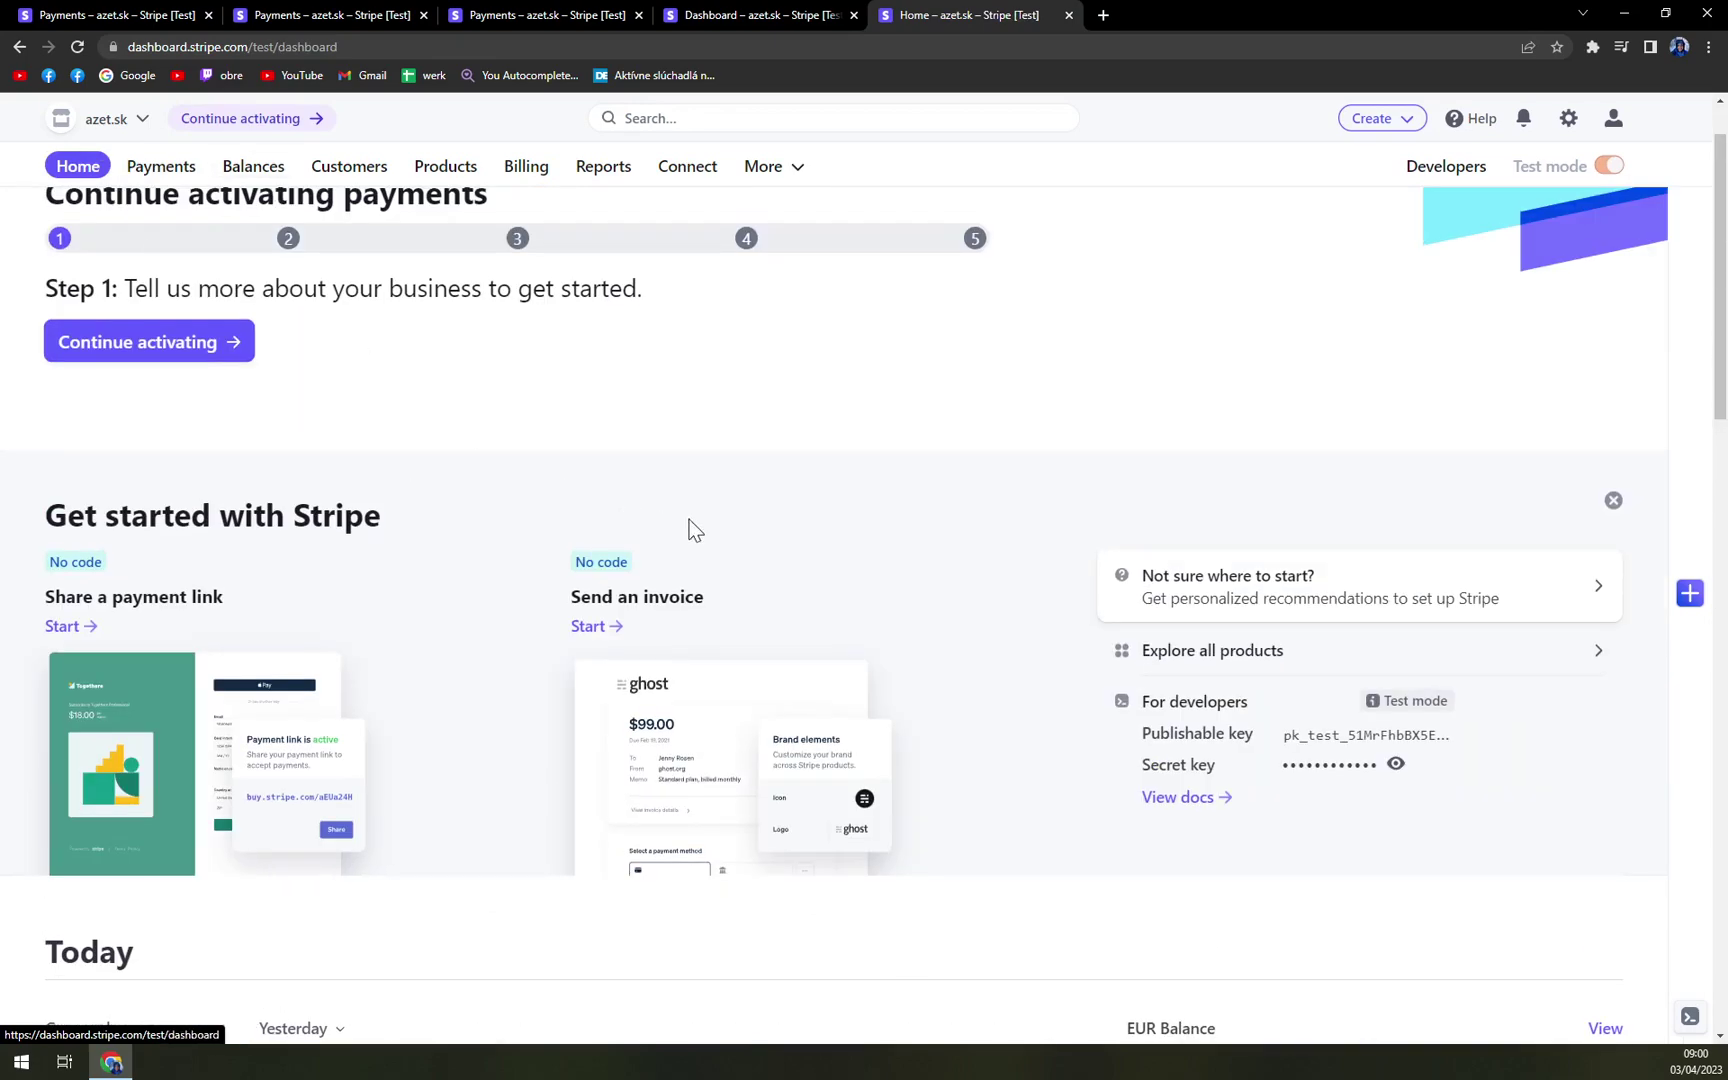
scroll(700, 525, down, 2)
scroll(686, 513, up, 3)
click(162, 168)
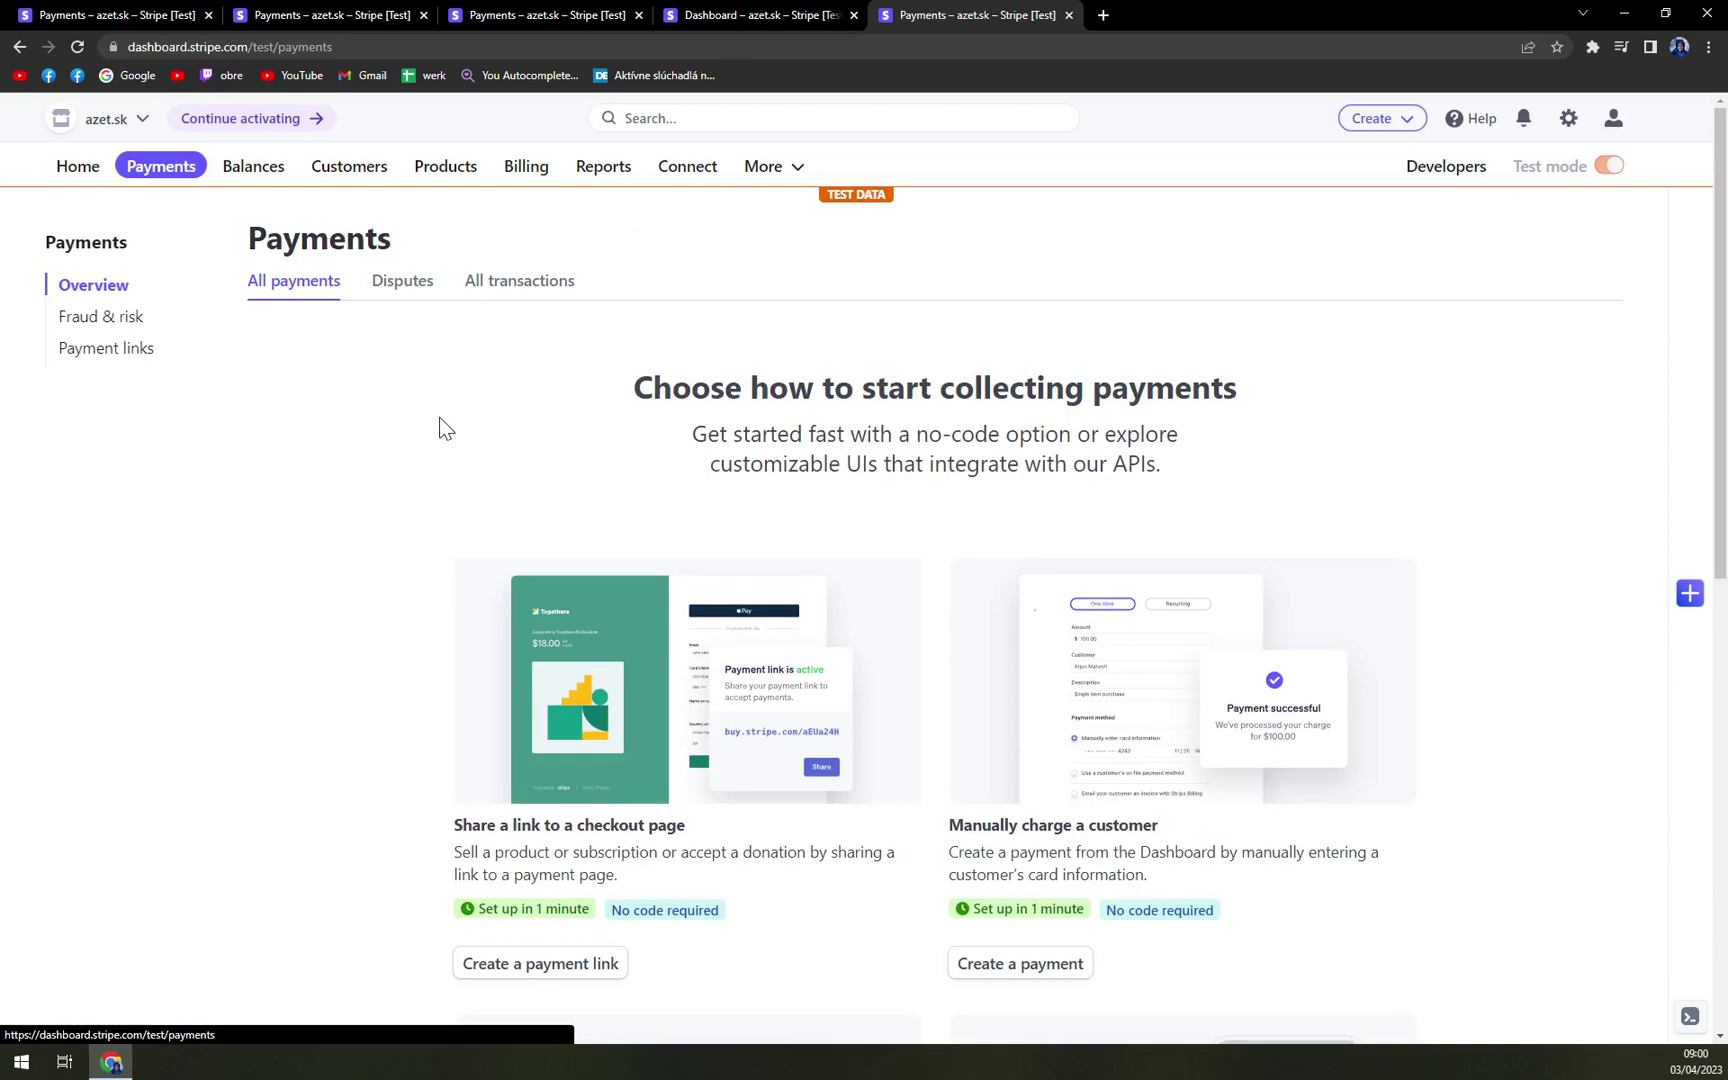
scroll(446, 428, down, 6)
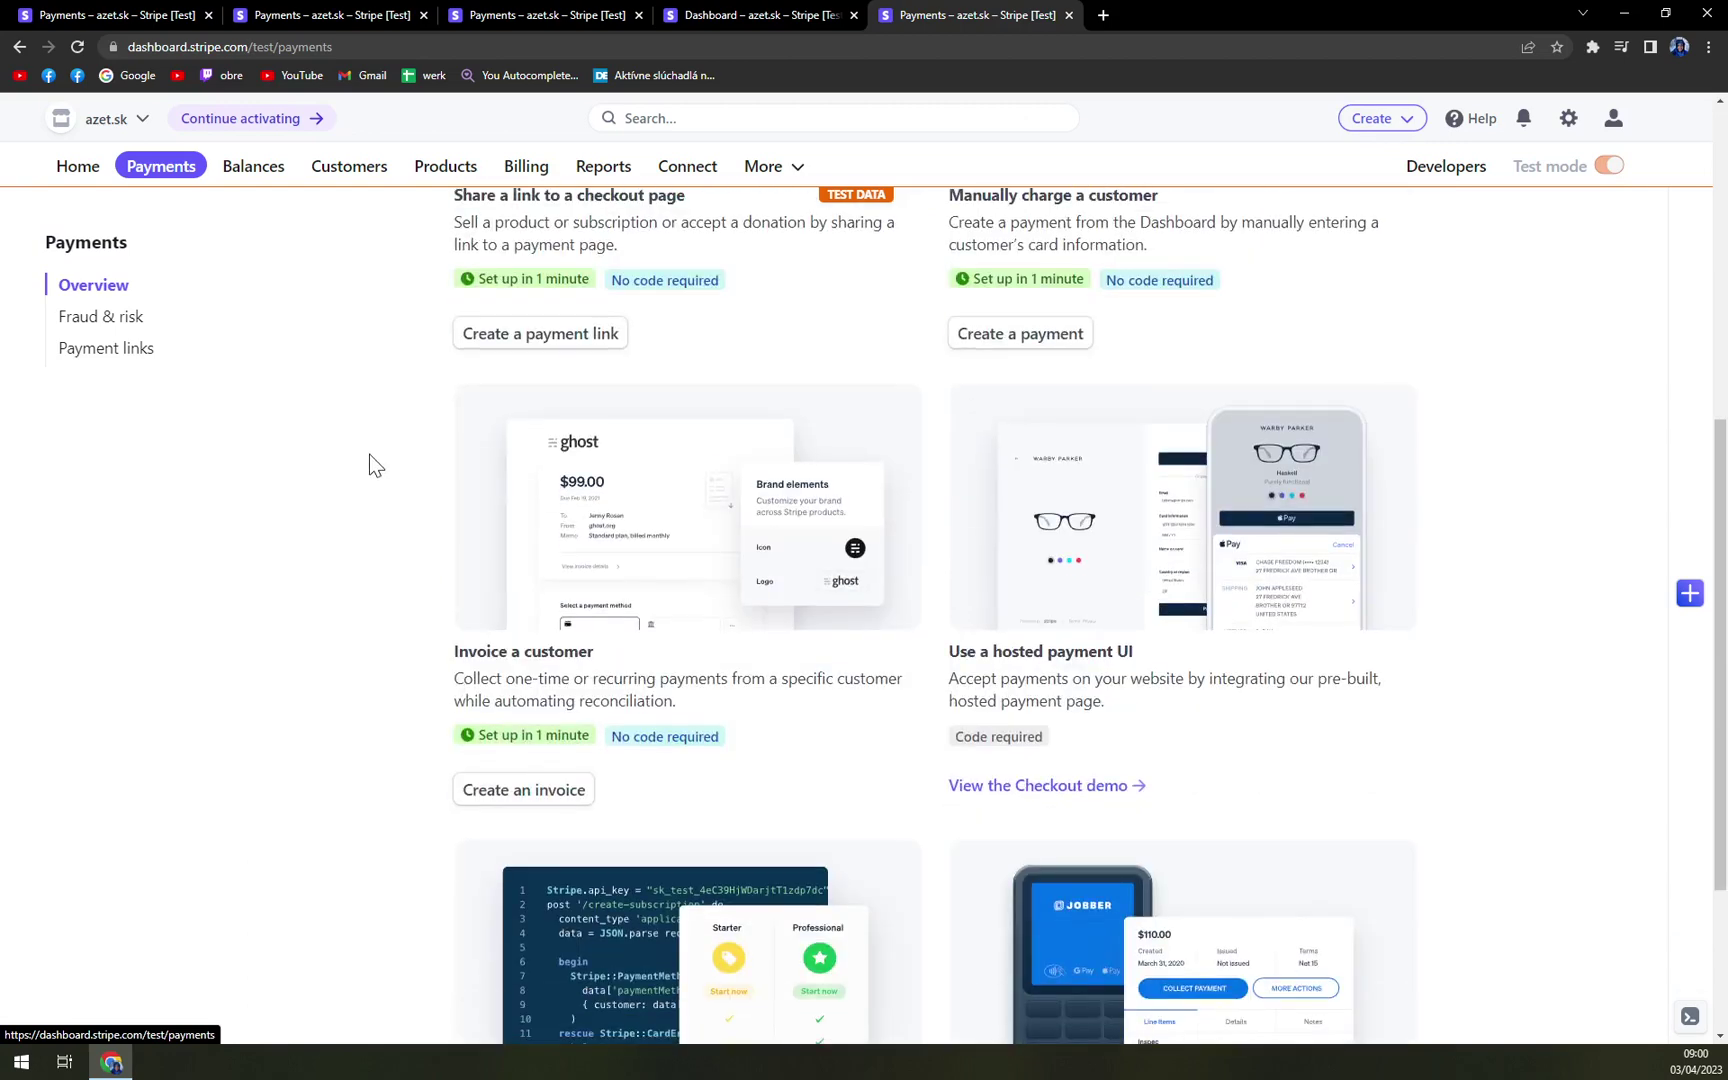